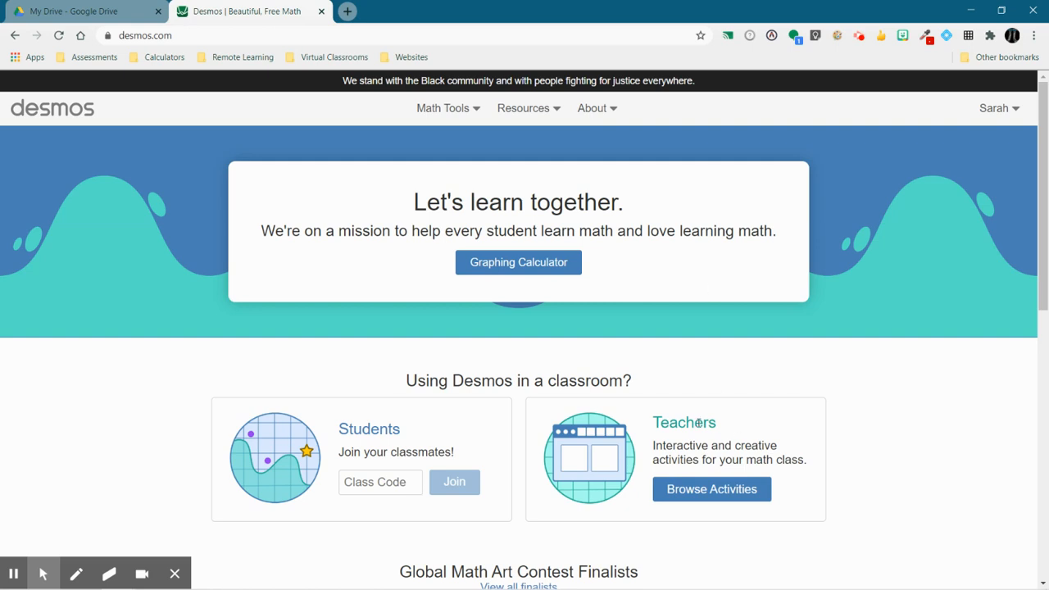
Step: Create a new custom teacher activity titled "Graphing Linear Equations" and dismiss the editor's welcome notice
{"action": "left_click", "coordinate": [708, 494]}
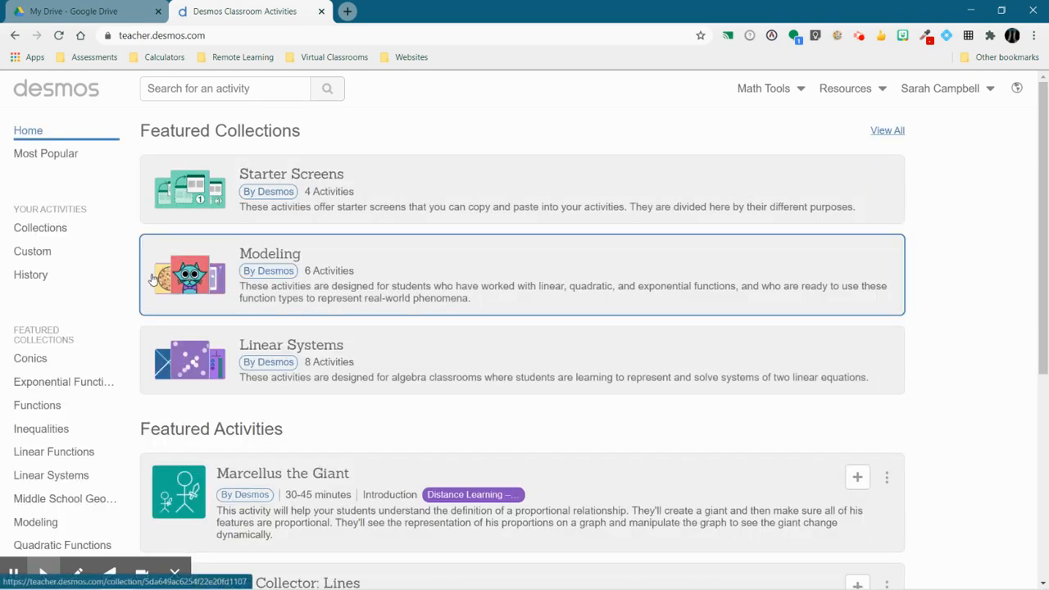
{"action": "left_click", "coordinate": [31, 254]}
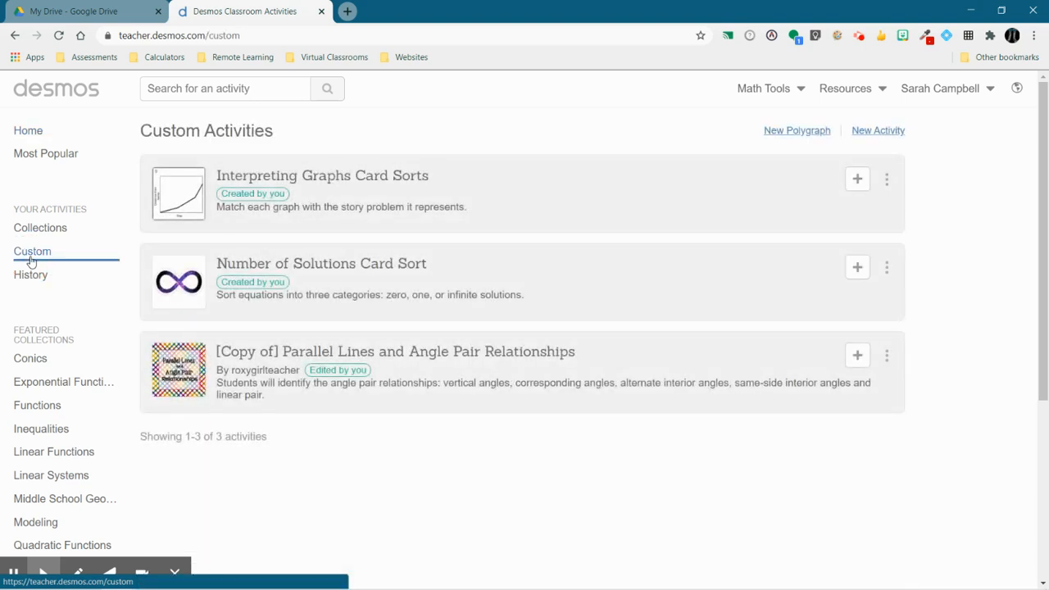
{"action": "left_click", "coordinate": [878, 133]}
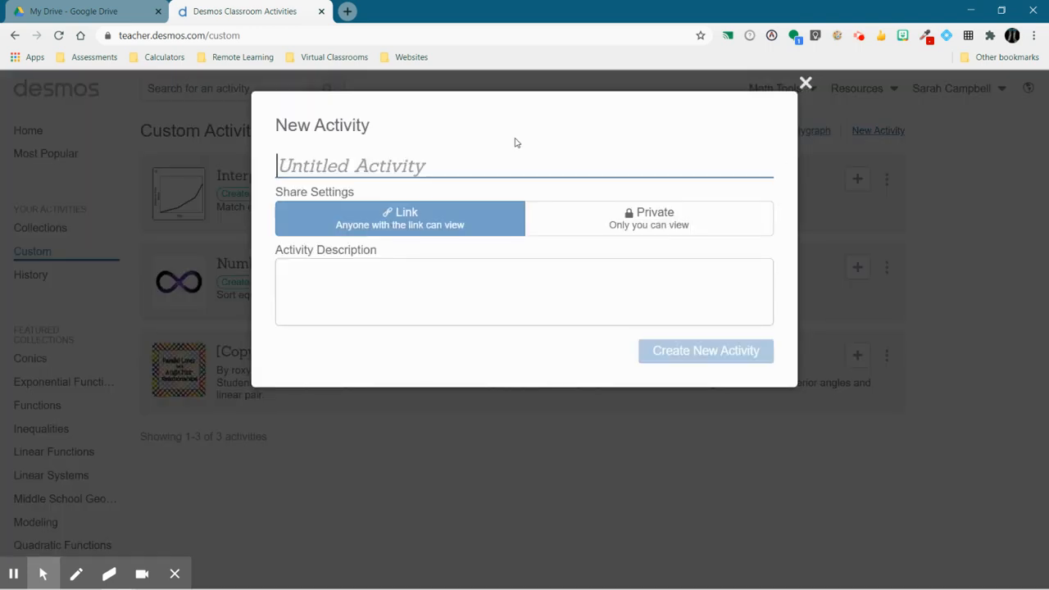
{"action": "type", "text": "Graphing "}
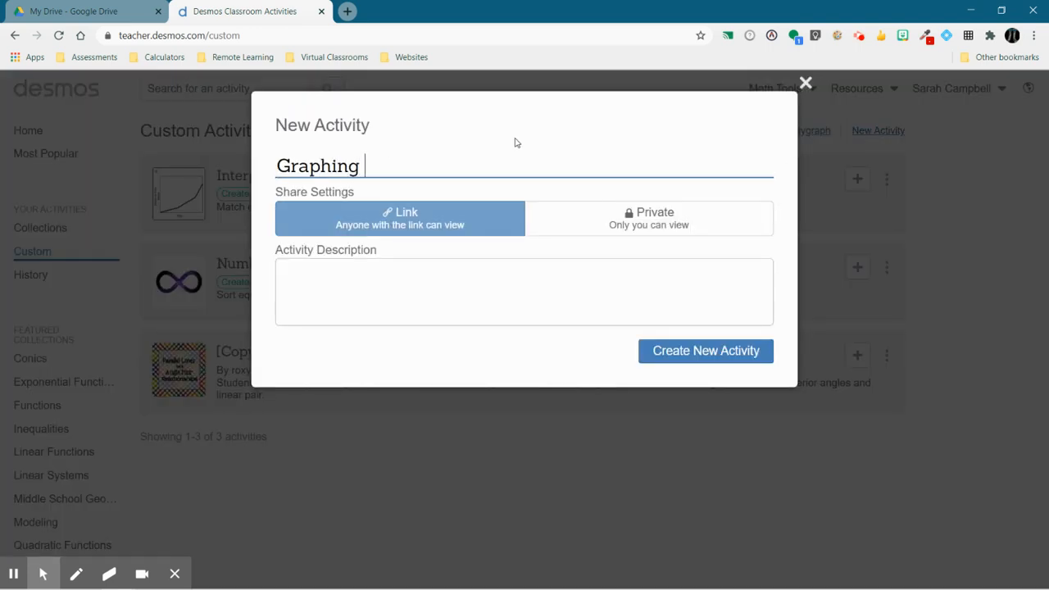
{"action": "type", "text": "Linear Equations"}
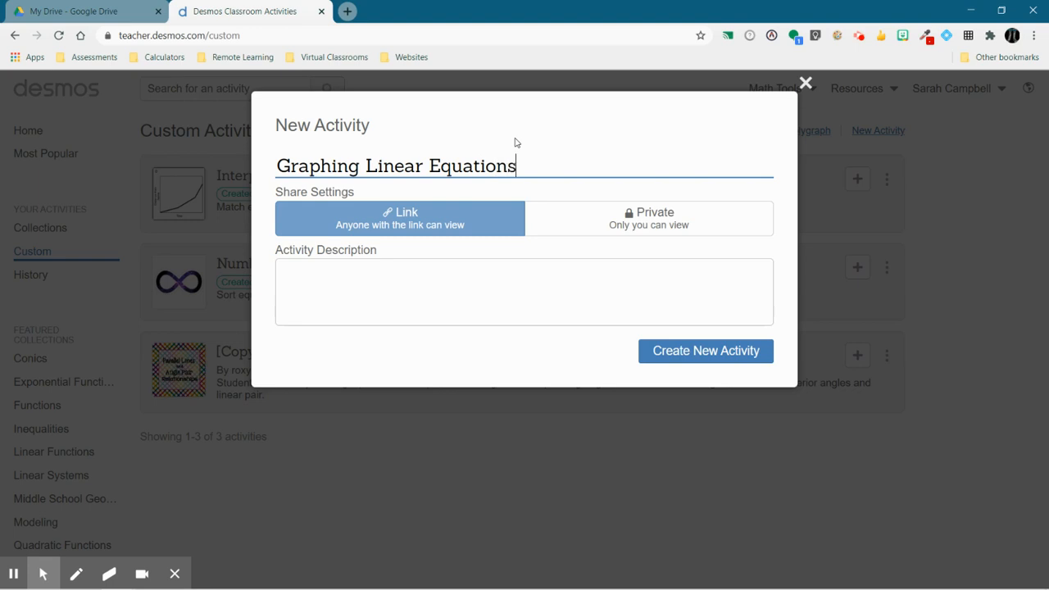
{"action": "left_click", "coordinate": [340, 280]}
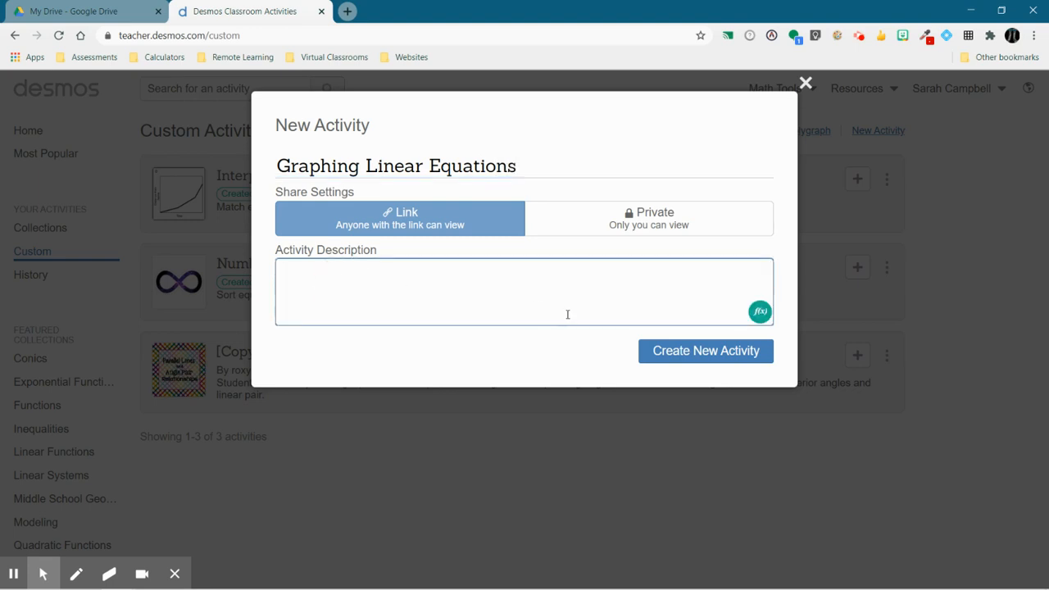
{"action": "left_click", "coordinate": [698, 358]}
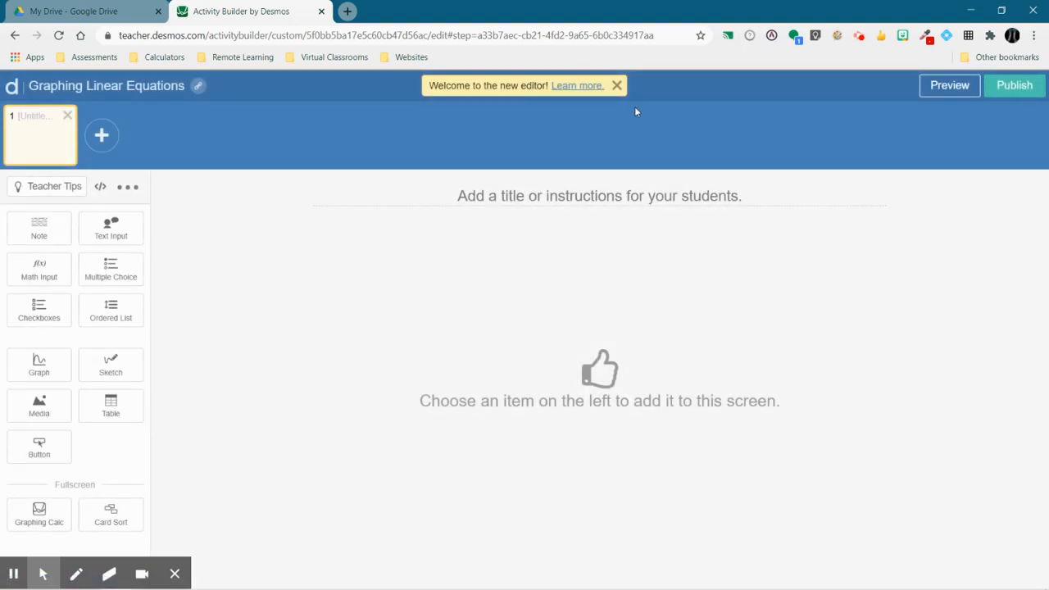
{"action": "left_click", "coordinate": [616, 85]}
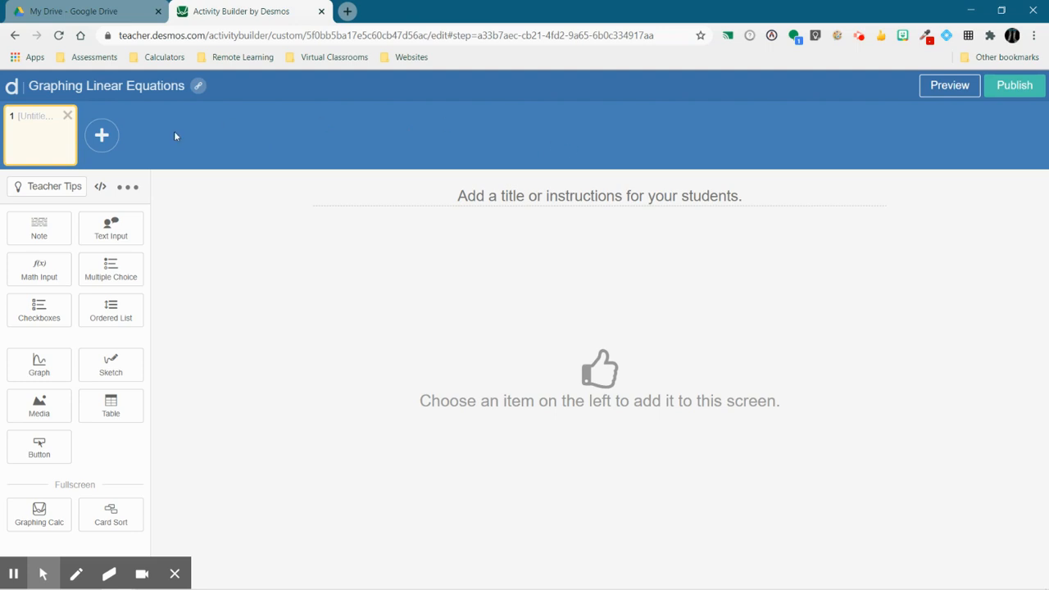
Step: Title the first screen "Identify the slope and y-intercept for each equation."
{"action": "left_click", "coordinate": [544, 199]}
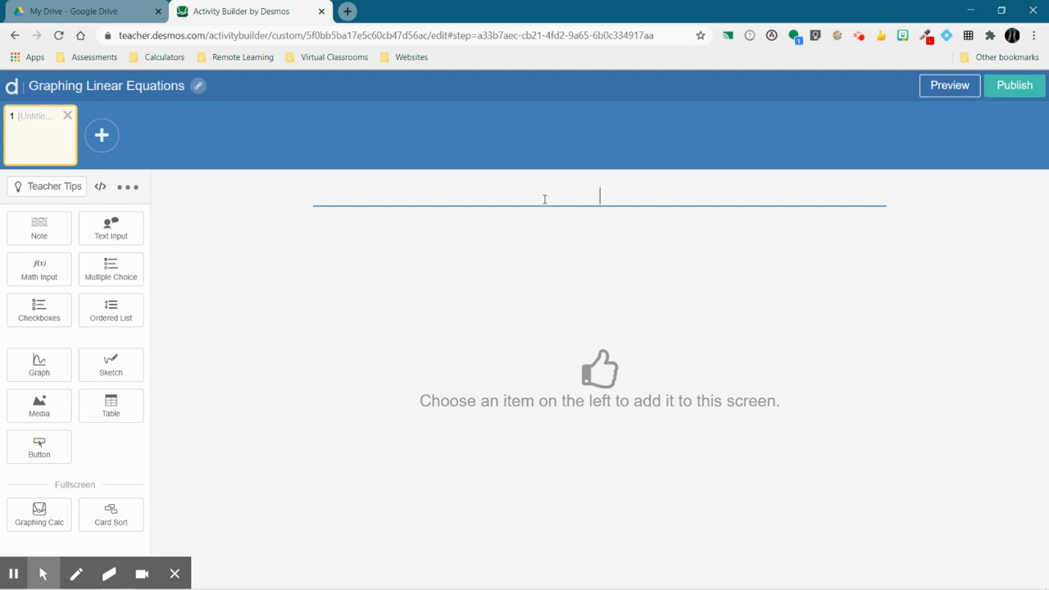
{"action": "type", "text": "Identify the slope "}
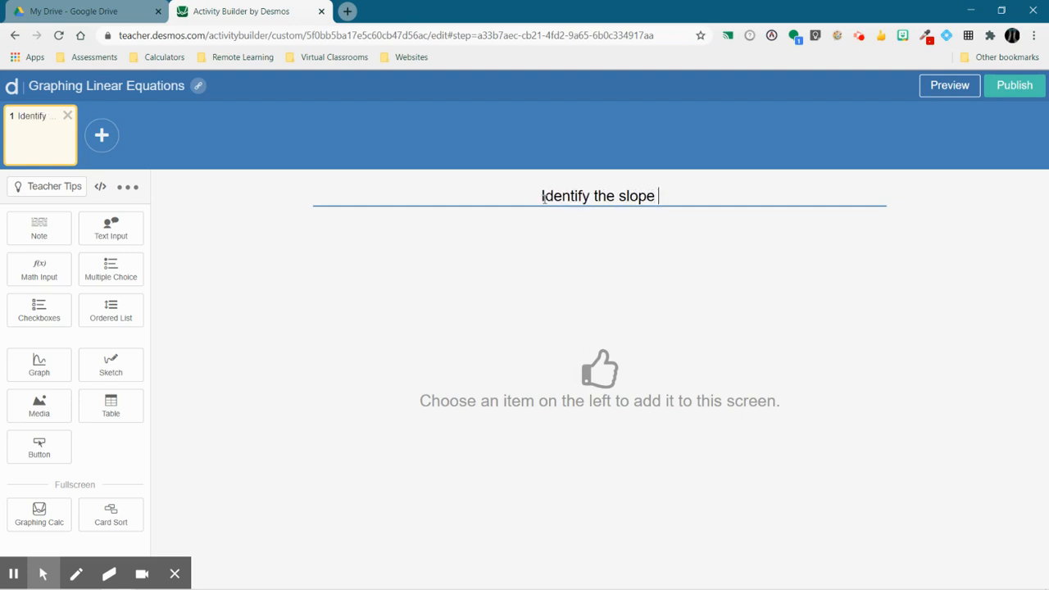
{"action": "type", "text": "and y=in"}
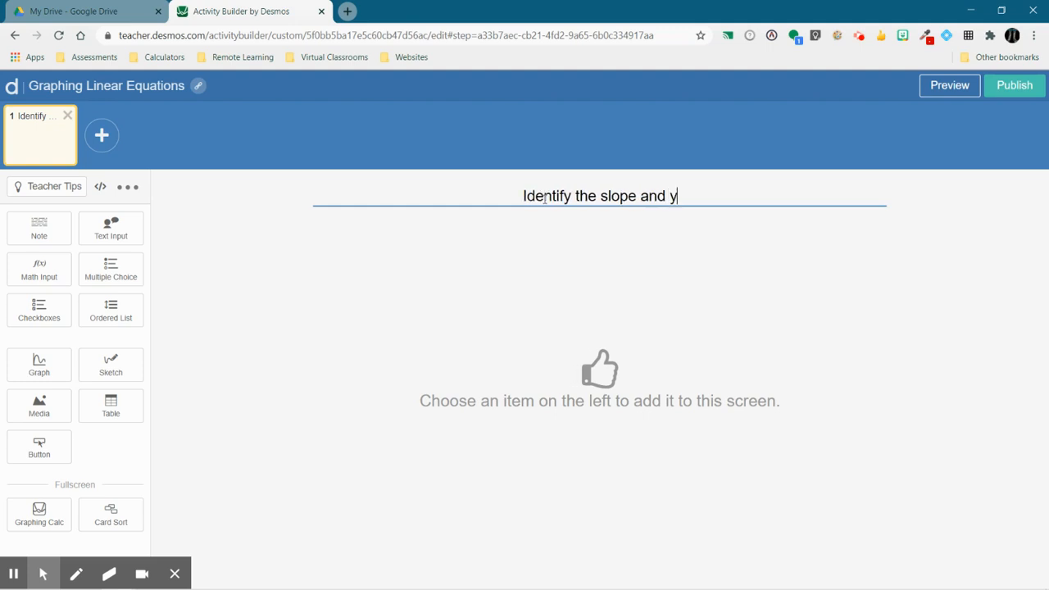
{"action": "key", "text": "BackSpace"}
{"action": "key", "text": "BackSpace"}
{"action": "key", "text": "BackSpace"}
{"action": "type", "text": "-int"}
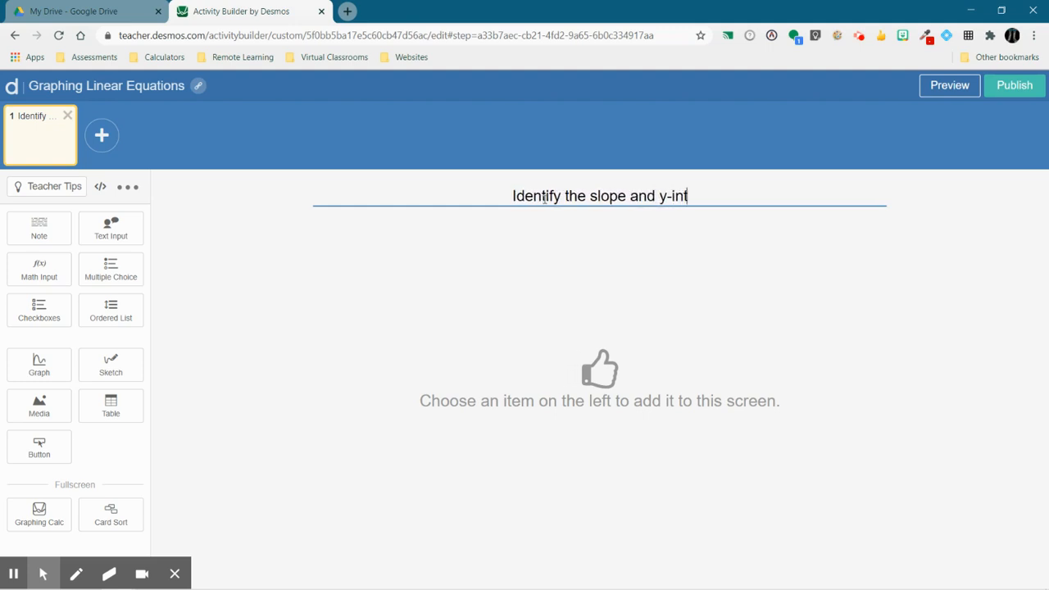
{"action": "type", "text": "ercept for each q"}
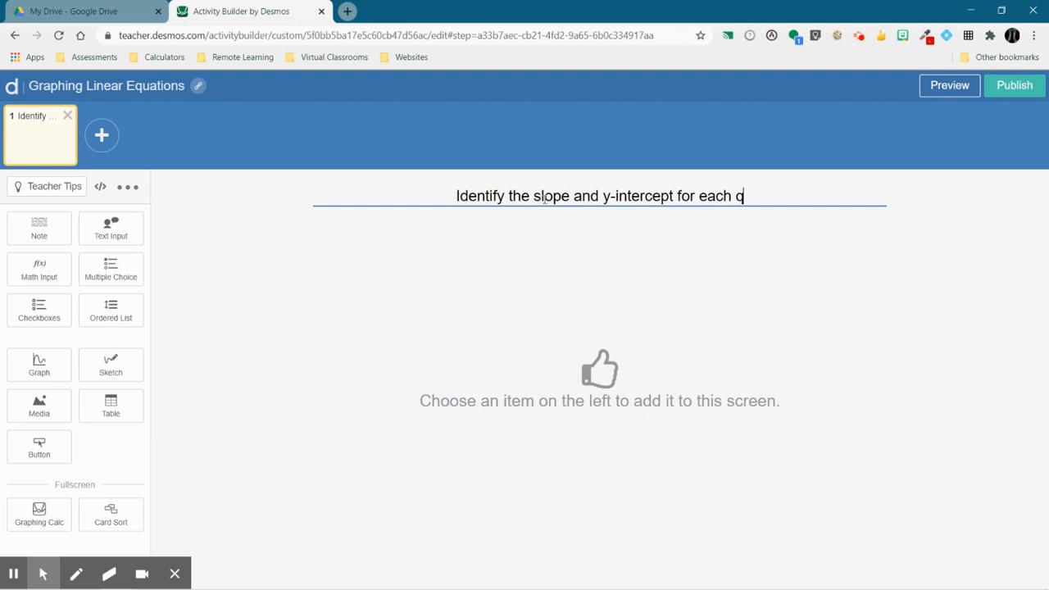
{"action": "key", "text": "BackSpace"}
{"action": "type", "text": "equations"}
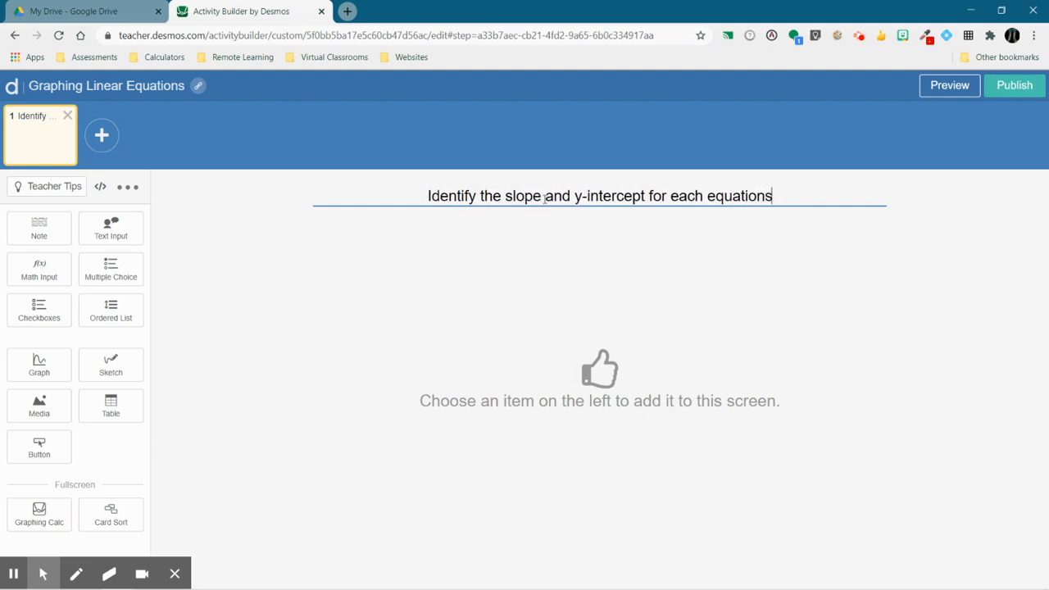
{"action": "key", "text": "BackSpace"}
{"action": "type", "text": "."}
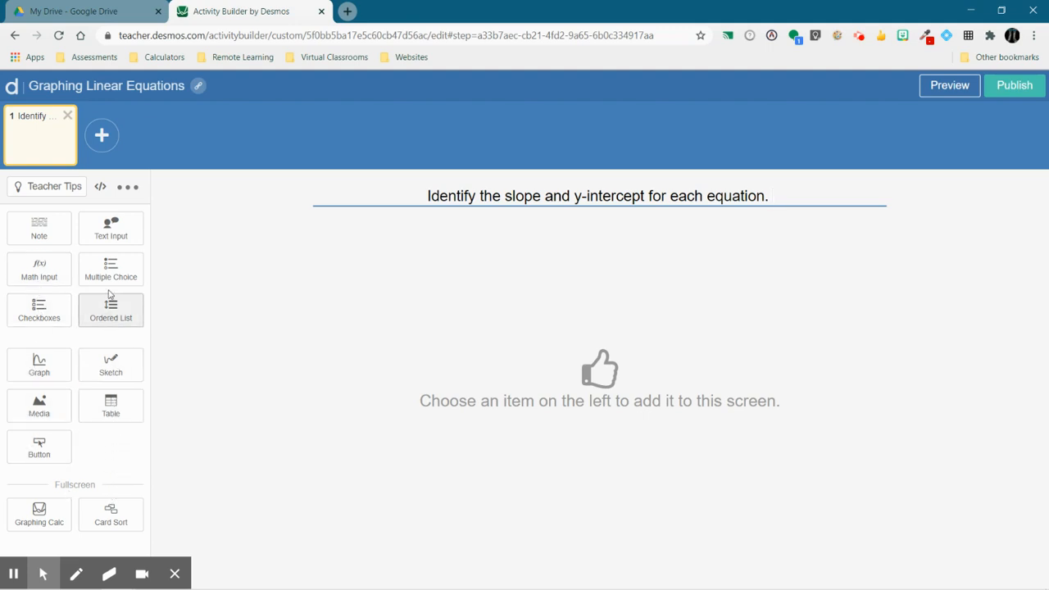
Step: Add a table to the first screen and insert a third column before its second column
{"action": "left_click", "coordinate": [111, 408]}
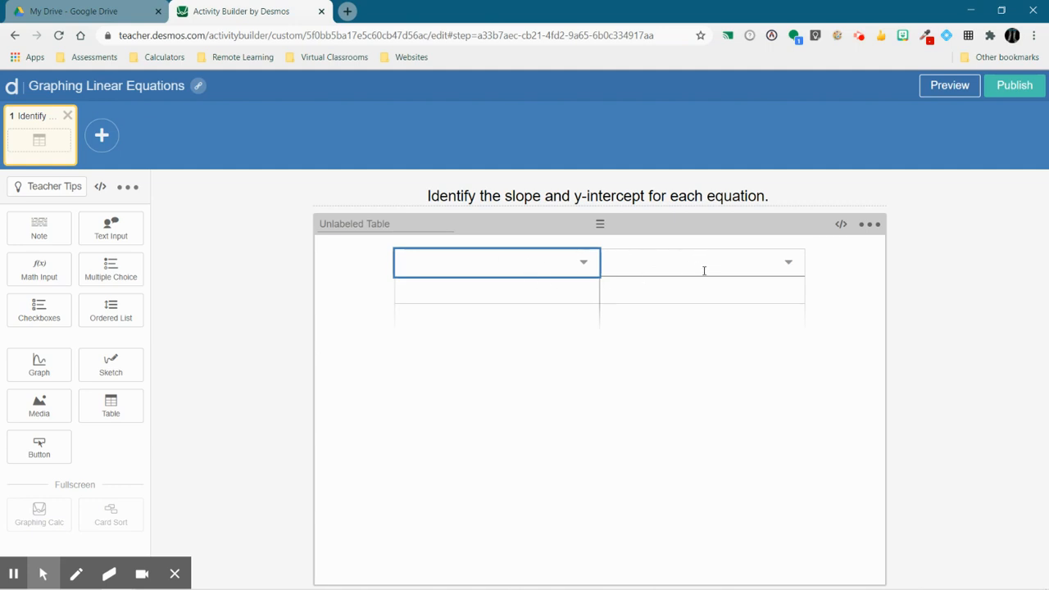
{"action": "left_click", "coordinate": [703, 271]}
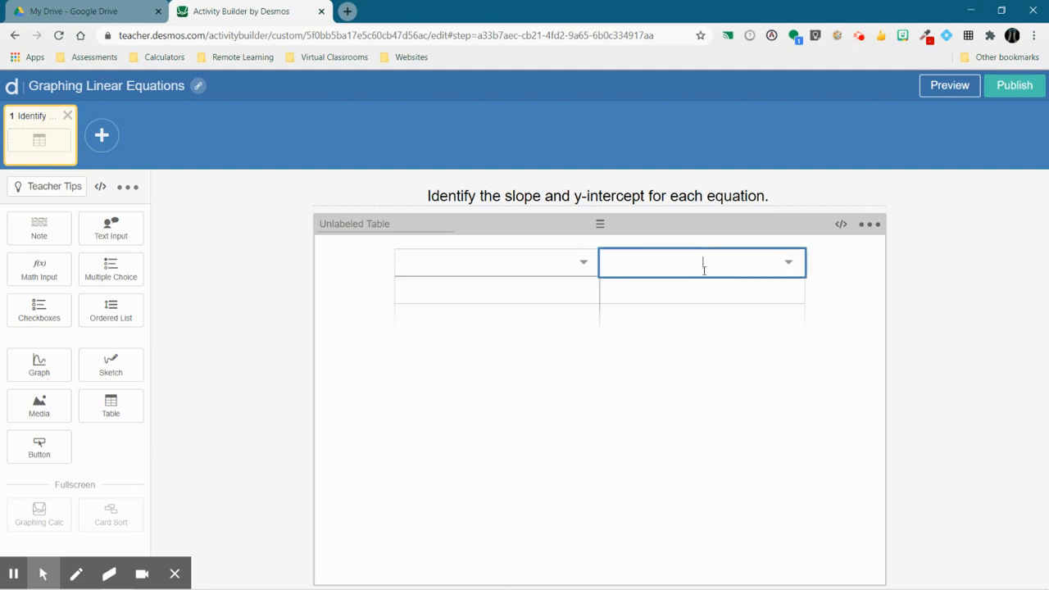
{"action": "left_click", "coordinate": [868, 226]}
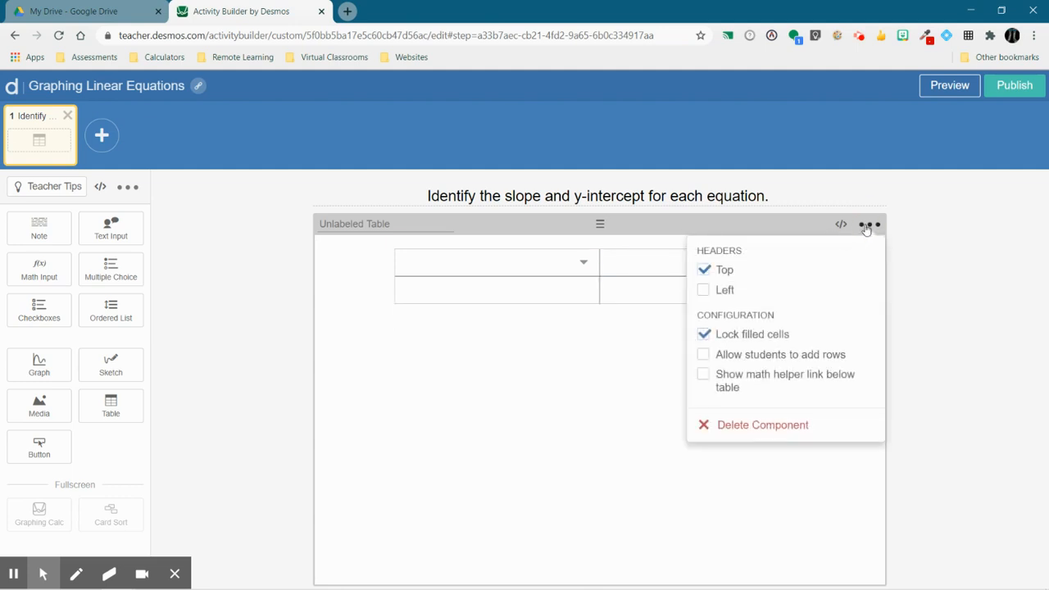
{"action": "left_click", "coordinate": [866, 226]}
{"action": "left_click", "coordinate": [789, 263]}
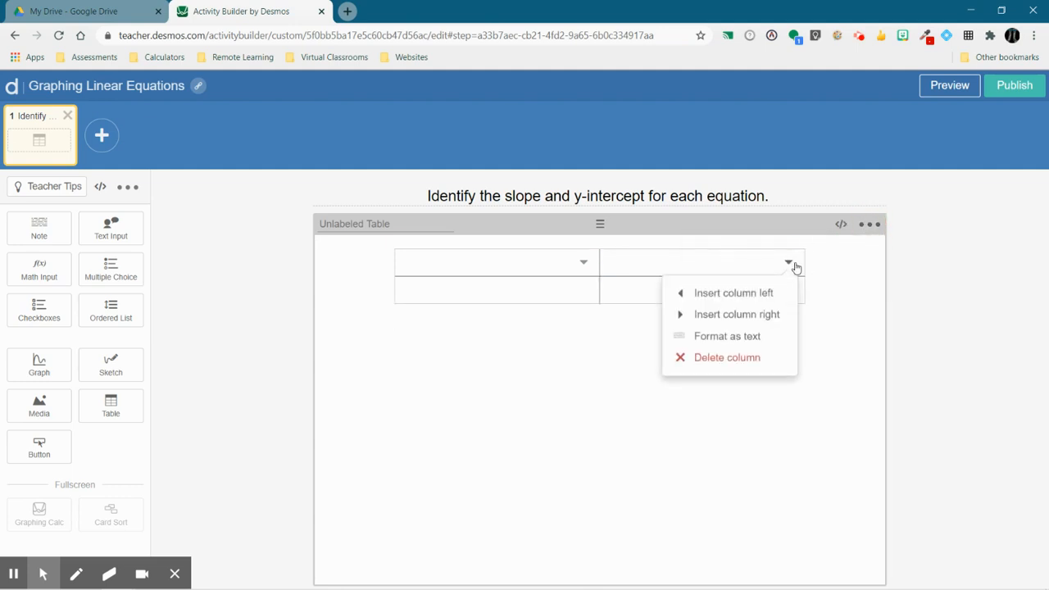
{"action": "left_click", "coordinate": [749, 297]}
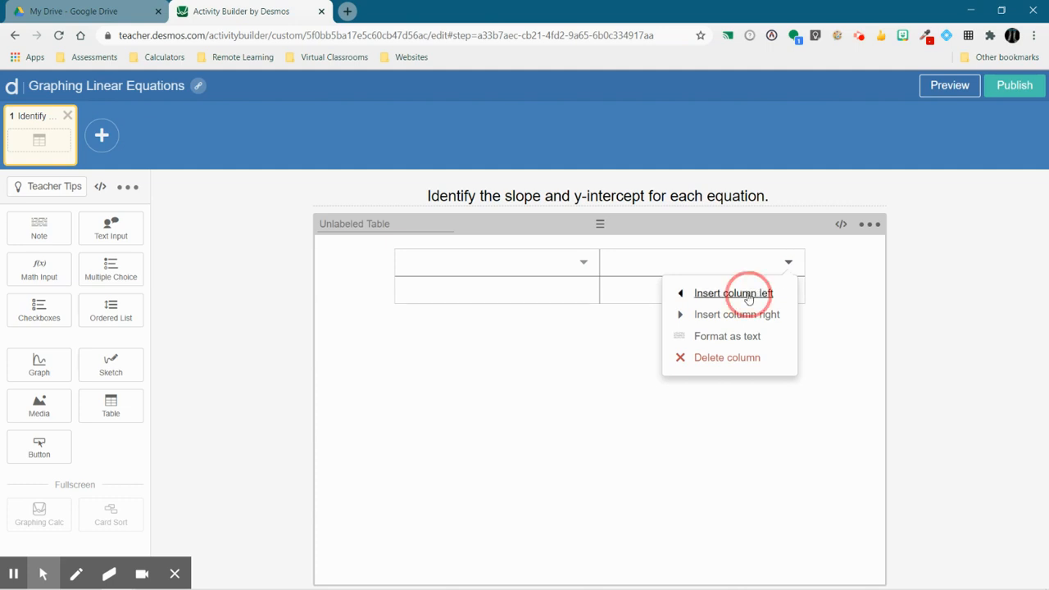
Step: Label the three table column headers "Equation", "Slope" and "Y-Intercept"
{"action": "left_click", "coordinate": [426, 263]}
{"action": "type", "text": "Equation"}
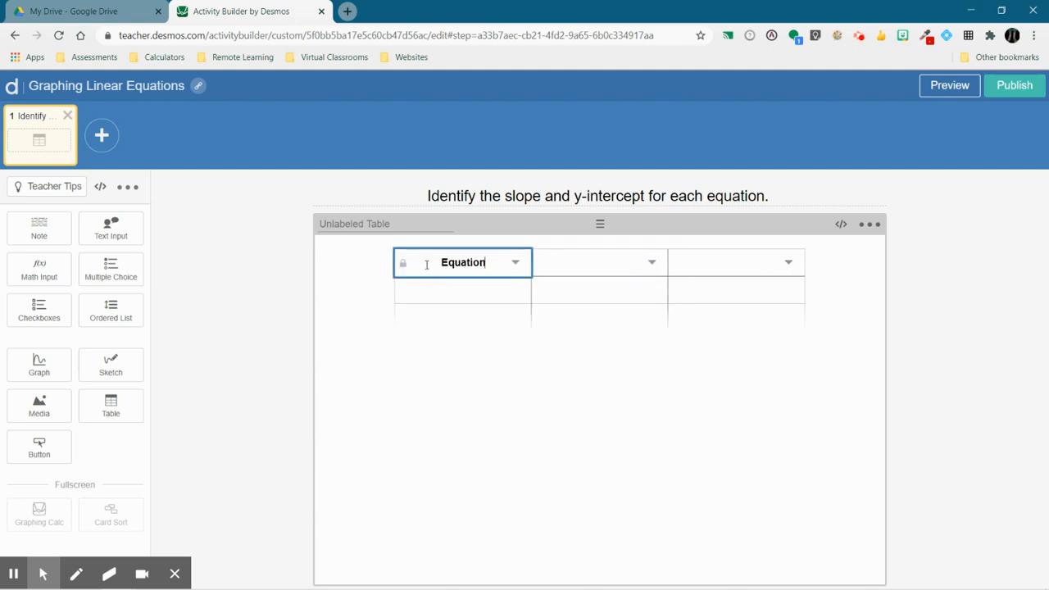
{"action": "key", "text": "Tab"}
{"action": "key", "text": "Tab"}
{"action": "type", "text": "Slope"}
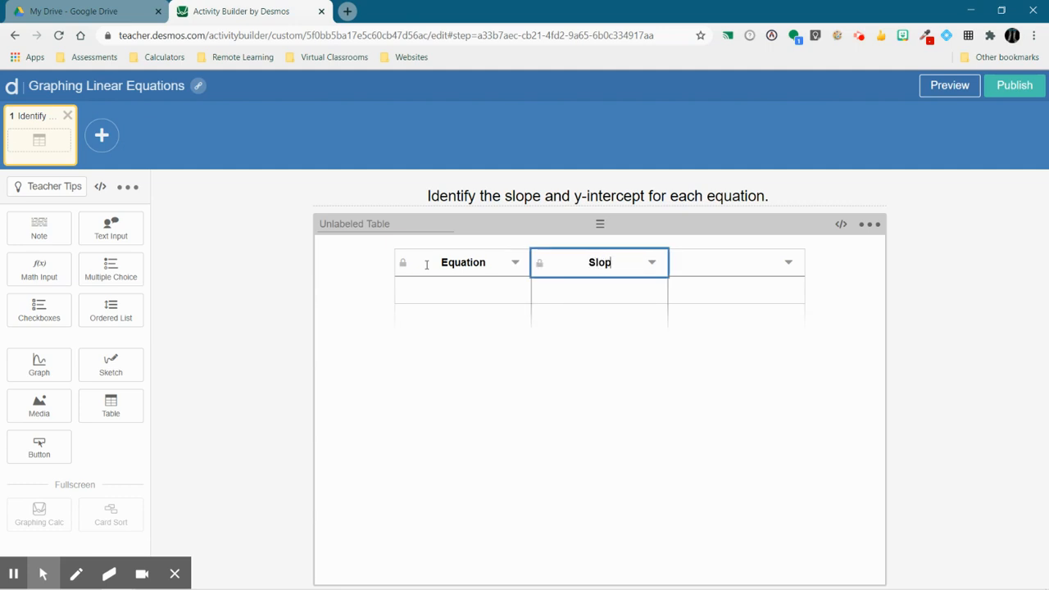
{"action": "key", "text": "Tab"}
{"action": "key", "text": "Tab"}
{"action": "type", "text": "Y"}
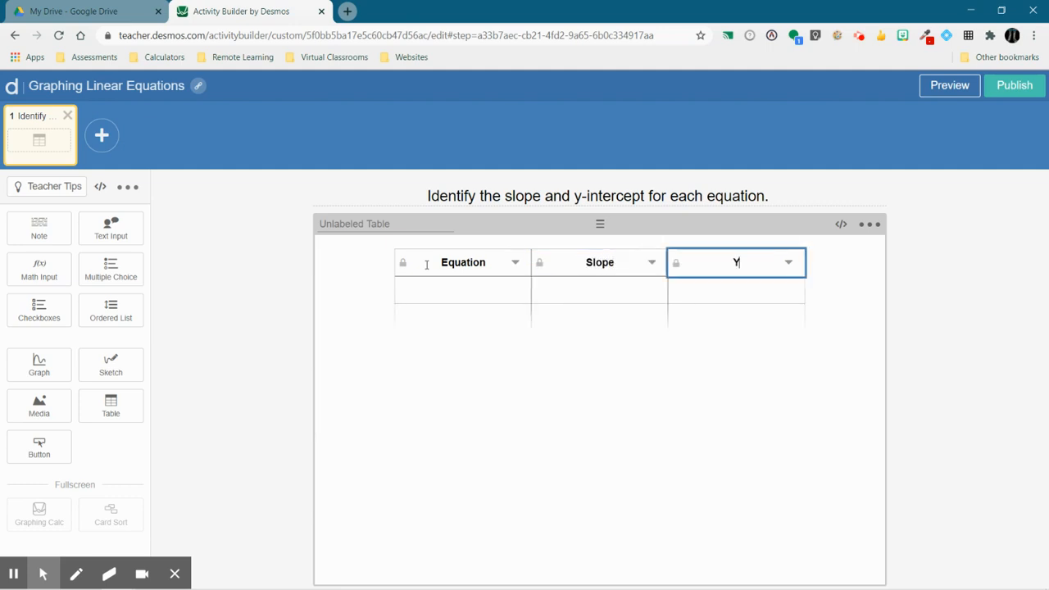
{"action": "type", "text": "-Intercept"}
{"action": "left_click", "coordinate": [677, 265]}
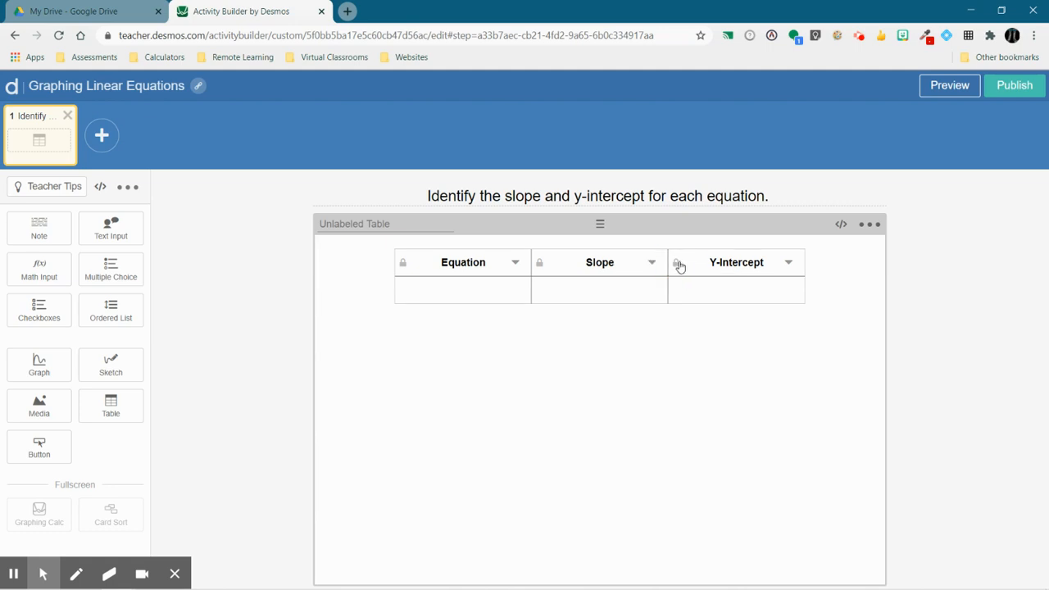
{"action": "left_click", "coordinate": [786, 264]}
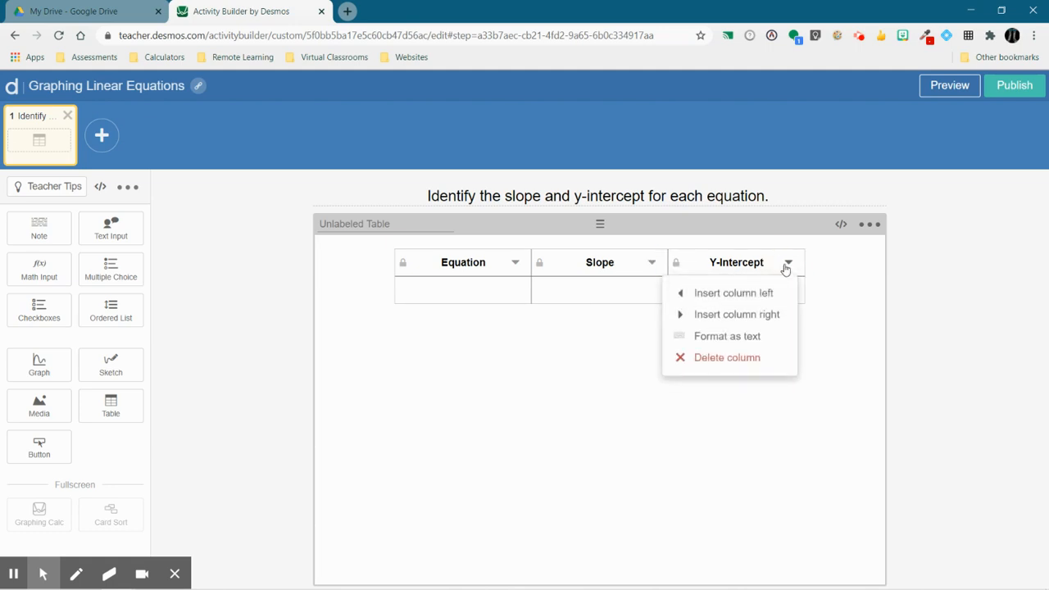
{"action": "left_click", "coordinate": [785, 265]}
Step: Enter y=2x-3 and y=-4x+7 in the first two rows of the Equation column
{"action": "left_click", "coordinate": [440, 290]}
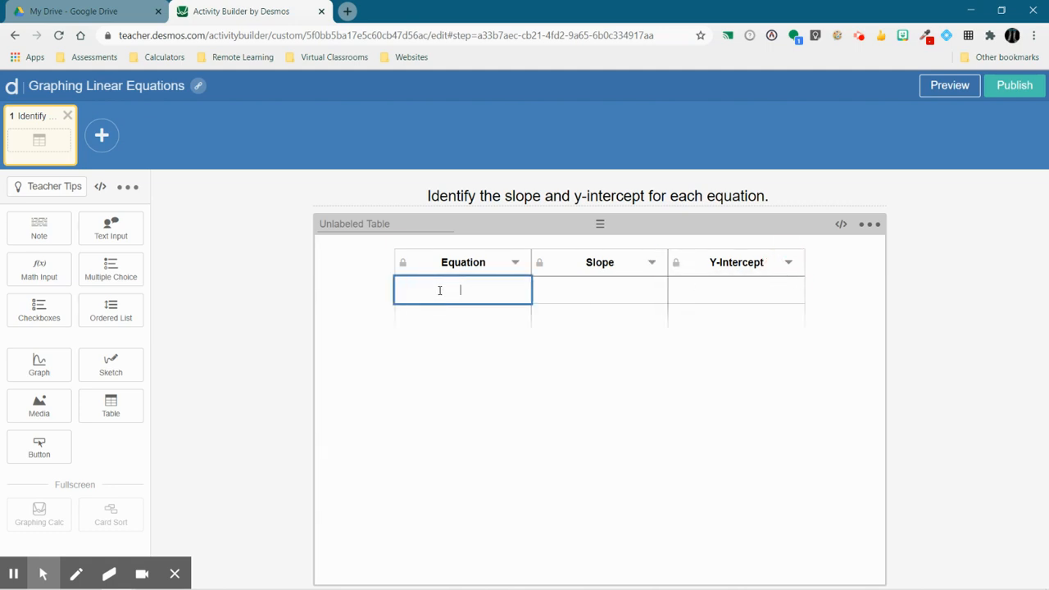
{"action": "type", "text": "y"}
{"action": "type", "text": "=2x"}
{"action": "type", "text": "-3"}
{"action": "left_click", "coordinate": [450, 315]}
{"action": "type", "text": "y=-4+7"}
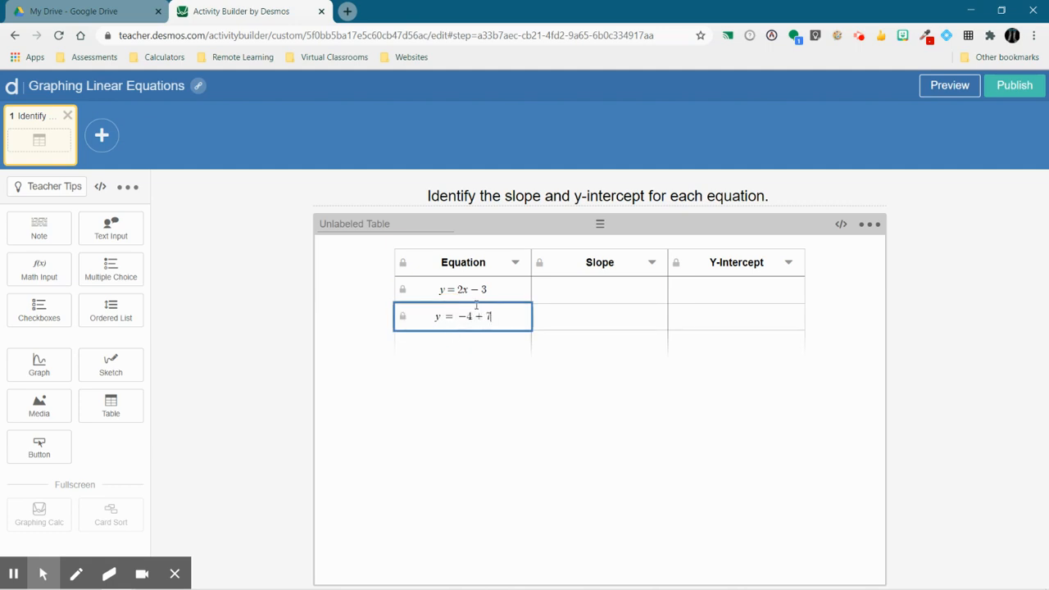
{"action": "left_click", "coordinate": [473, 316]}
{"action": "type", "text": "x"}
Step: Enter y=1/3x in the third row of the Equation column, with x beside the fraction
{"action": "left_click", "coordinate": [473, 342]}
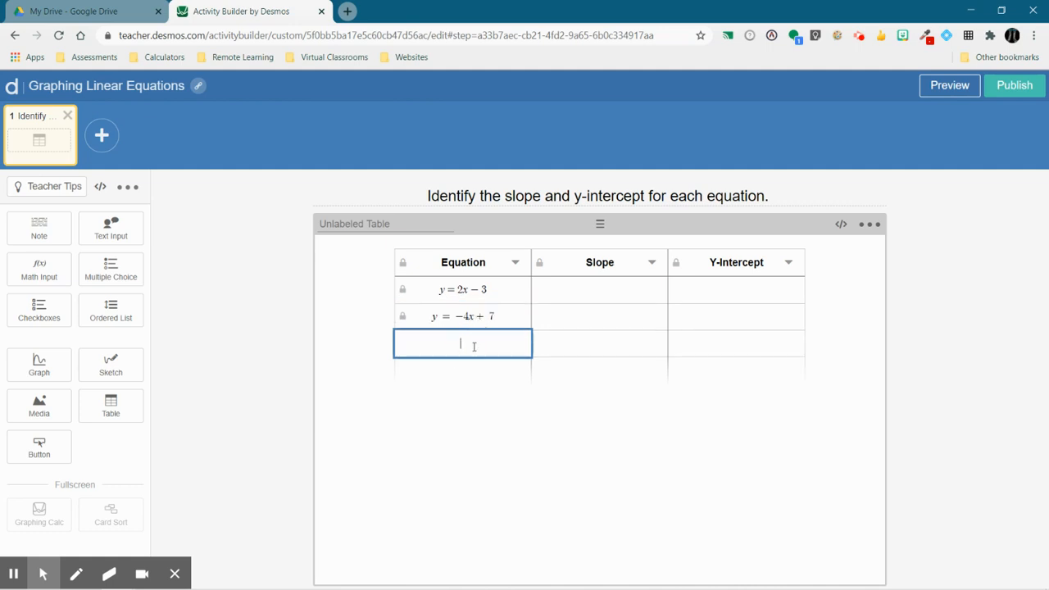
{"action": "type", "text": "y = 1/3x"}
{"action": "key", "text": "BackSpace"}
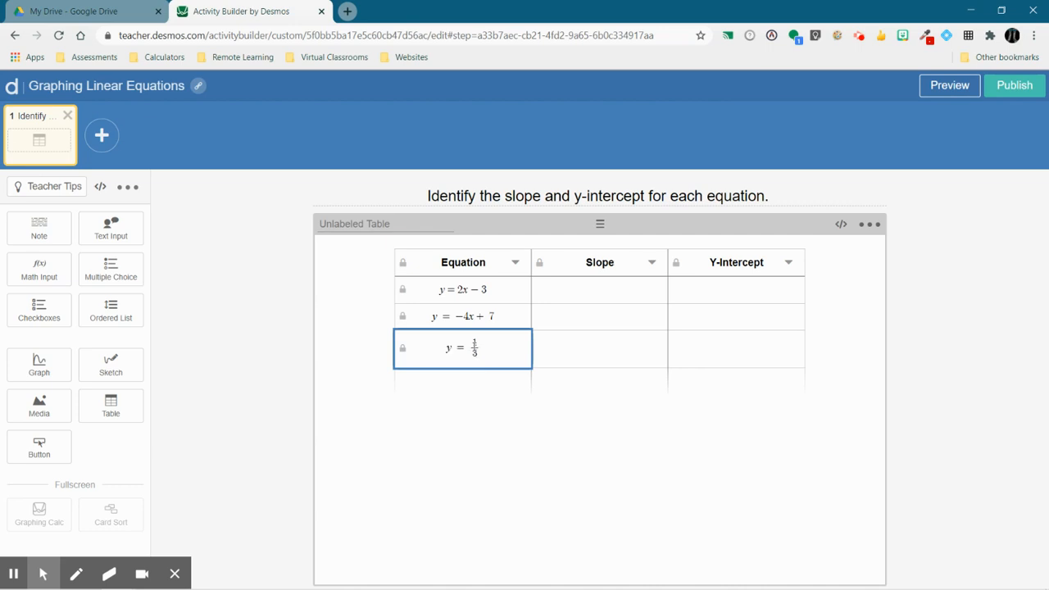
{"action": "key", "text": "Right"}
{"action": "type", "text": "x"}
Step: Preview the student screen, check that the first row's Slope and Y-Intercept cells accept entry, and close the preview
{"action": "left_click", "coordinate": [943, 96]}
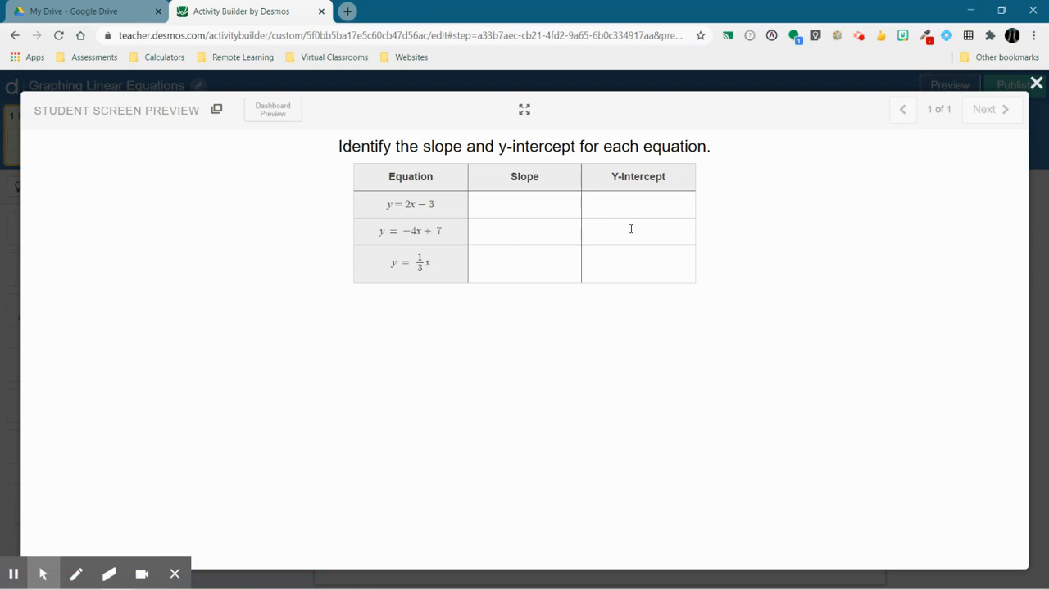
{"action": "left_click", "coordinate": [523, 204]}
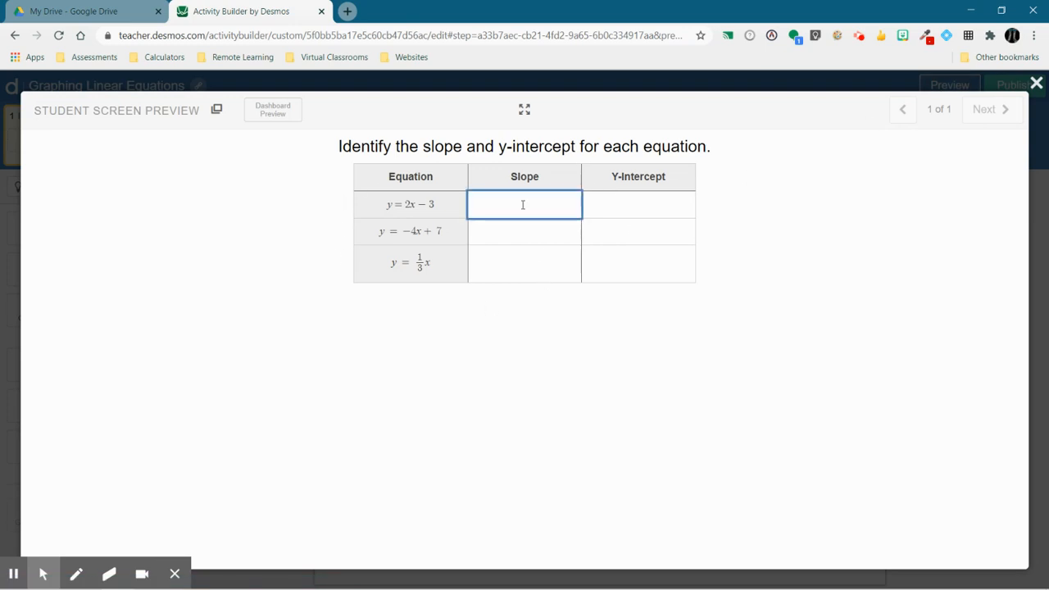
{"action": "left_click", "coordinate": [633, 206]}
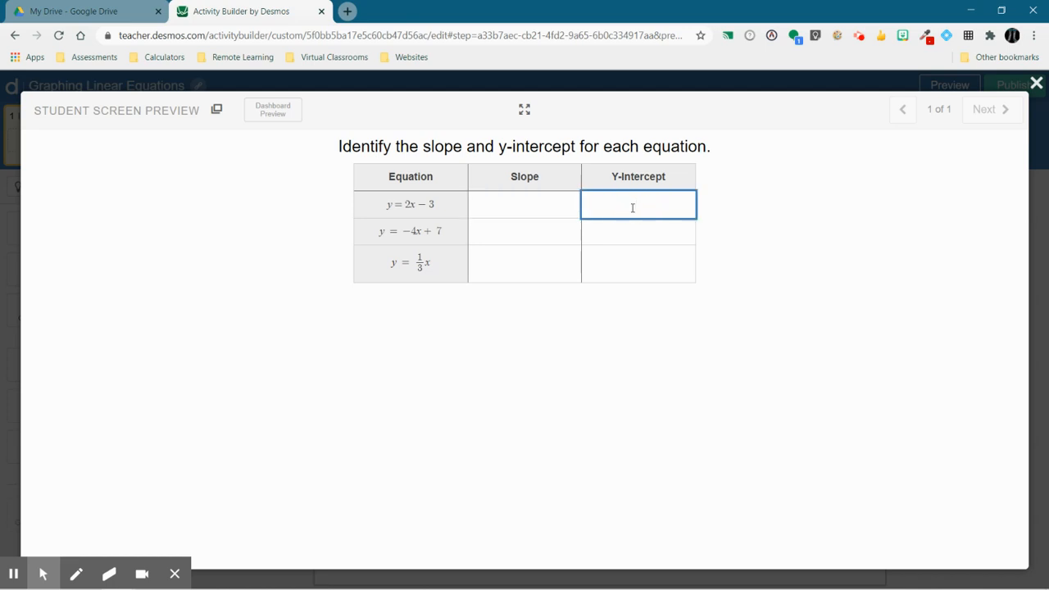
{"action": "left_click", "coordinate": [1036, 83]}
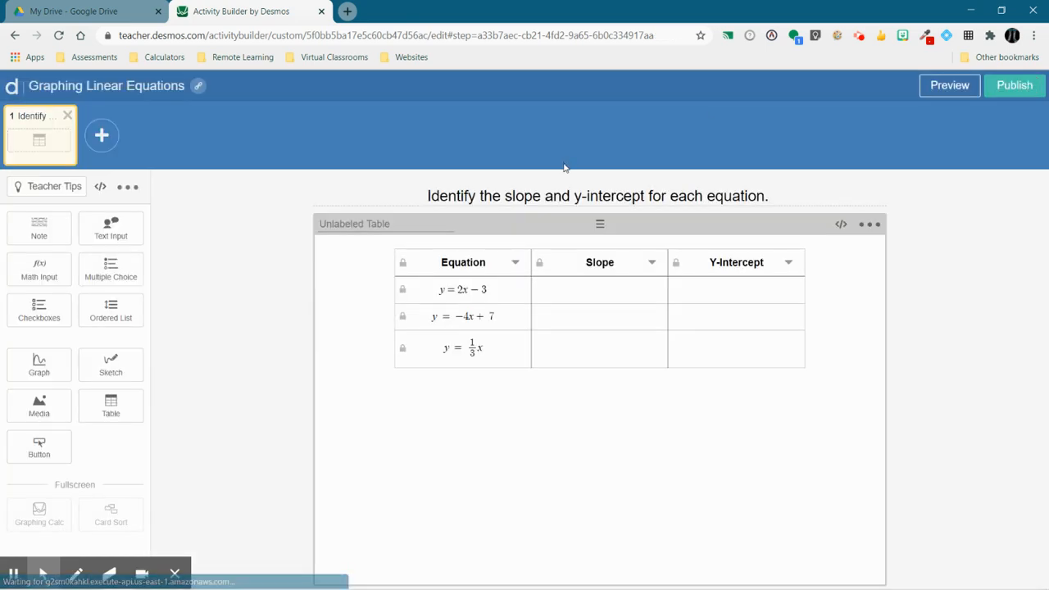
Step: Add a second screen titled with two students' claims that the graph below has slope 4 or 1/4, ending "Who is correct? Explain."
{"action": "left_click", "coordinate": [102, 136]}
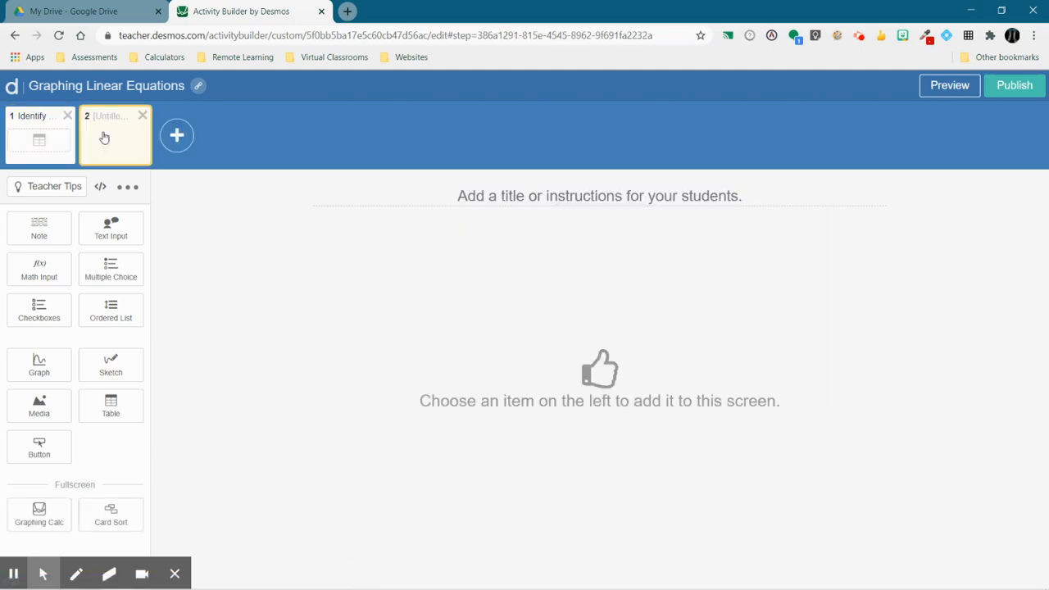
{"action": "left_click", "coordinate": [616, 198]}
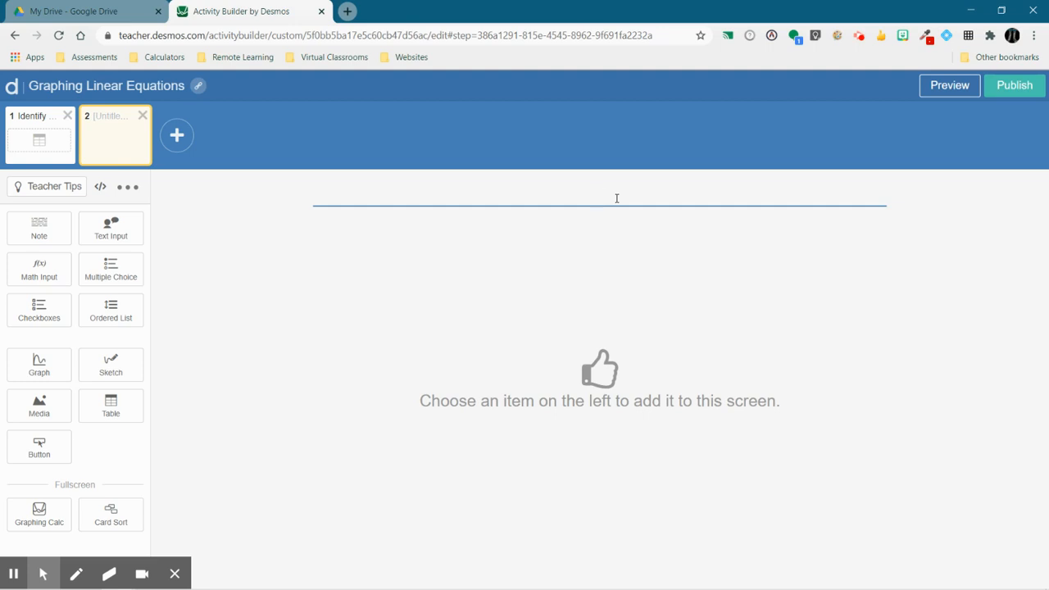
{"action": "type", "text": "Marshall says the graph "}
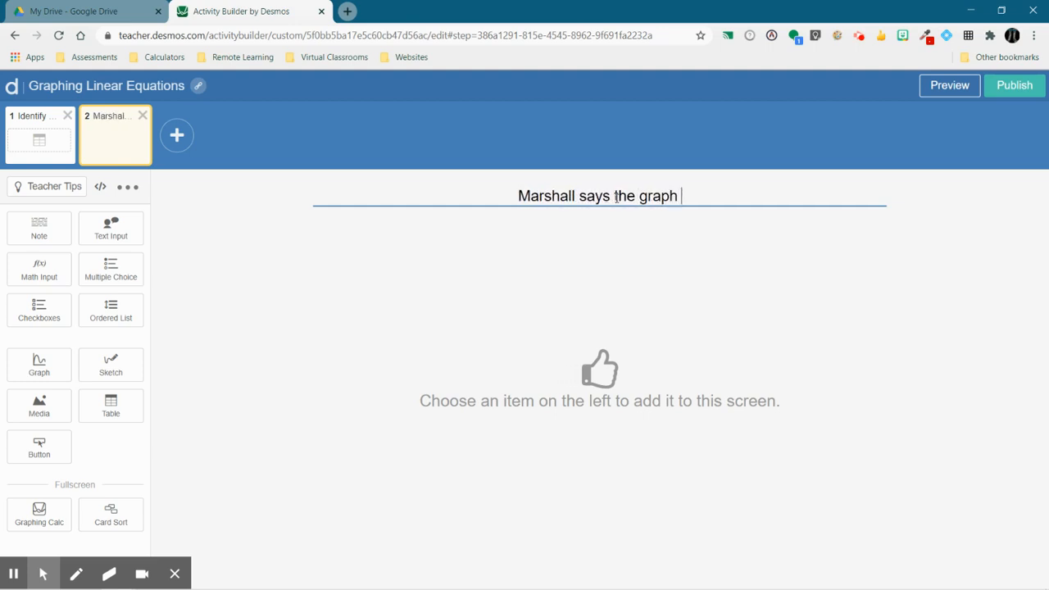
{"action": "type", "text": "below has a slope o"}
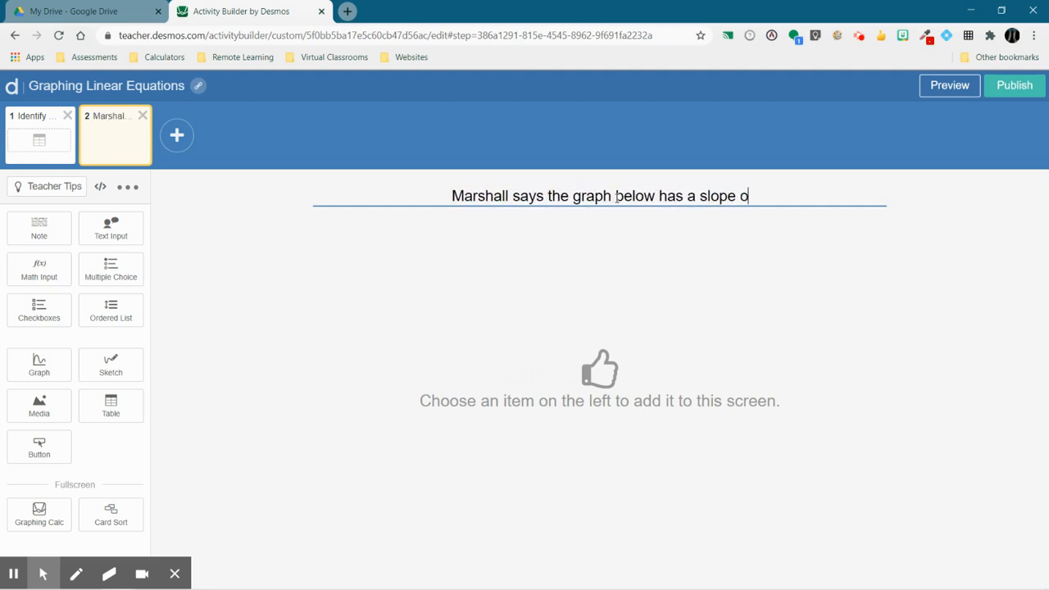
{"action": "type", "text": "f 4. Tonya"}
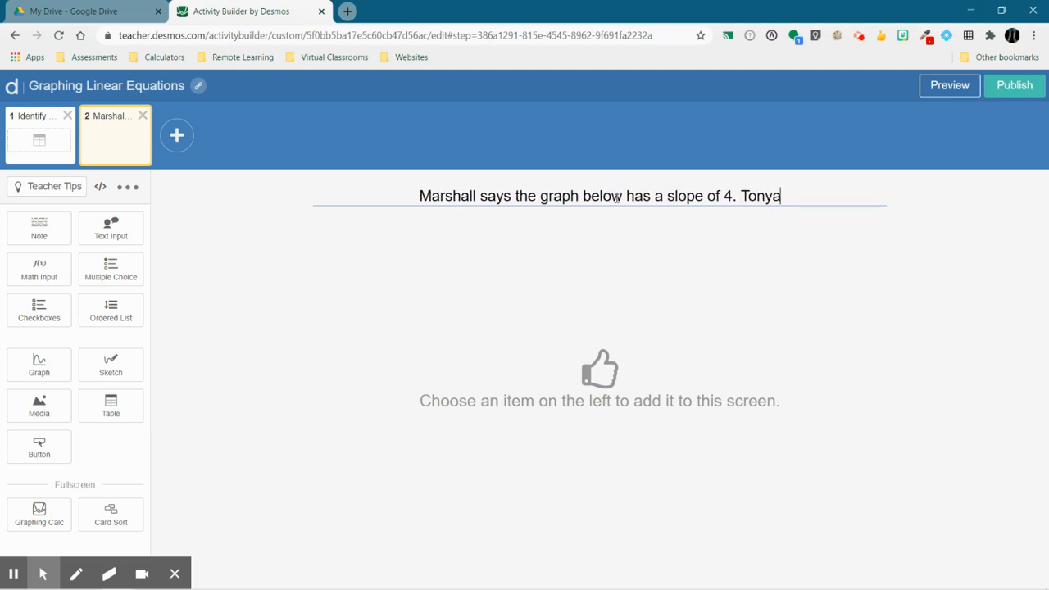
{"action": "type", "text": " says the graph has"}
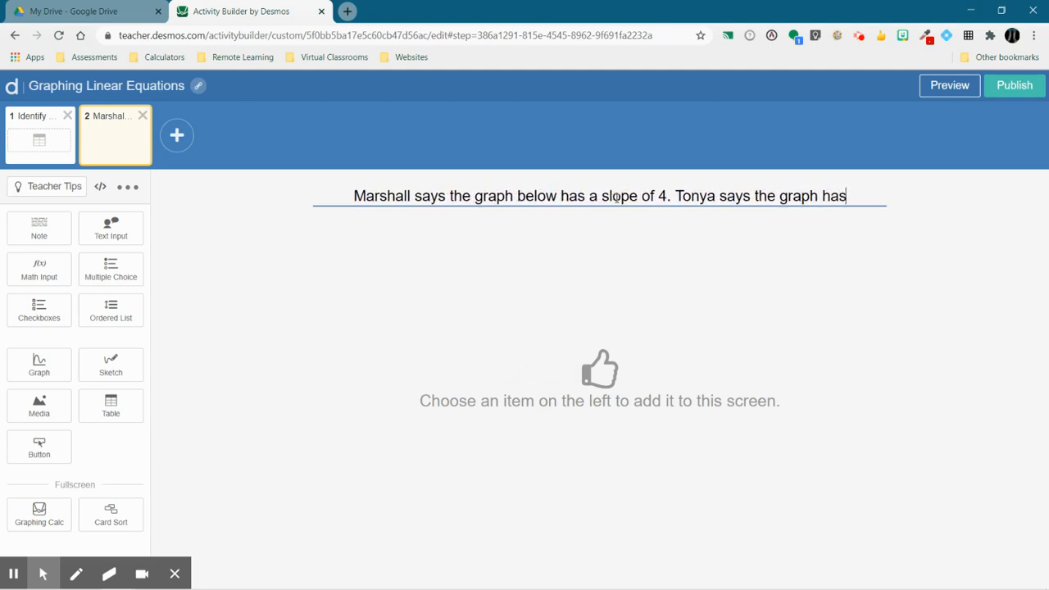
{"action": "type", "text": " a slope of 1/4"}
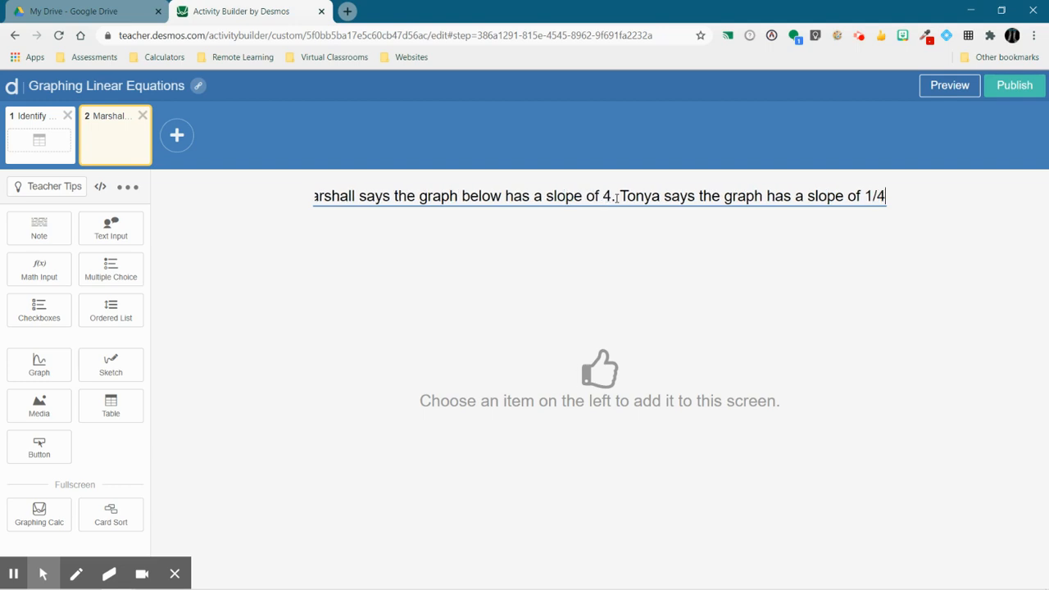
{"action": "type", "text": ". "}
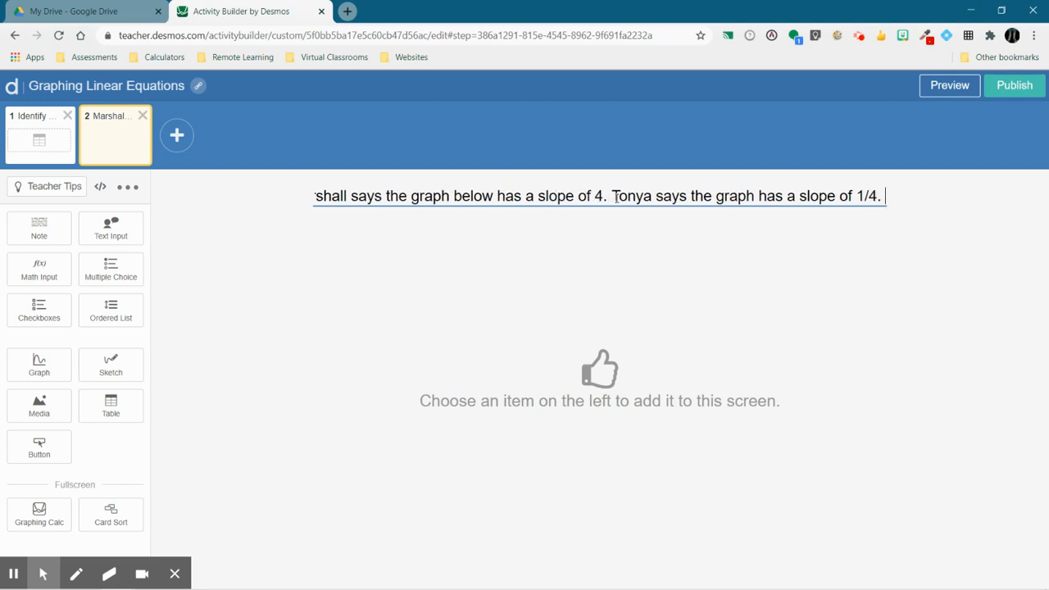
{"action": "type", "text": "Who is c"}
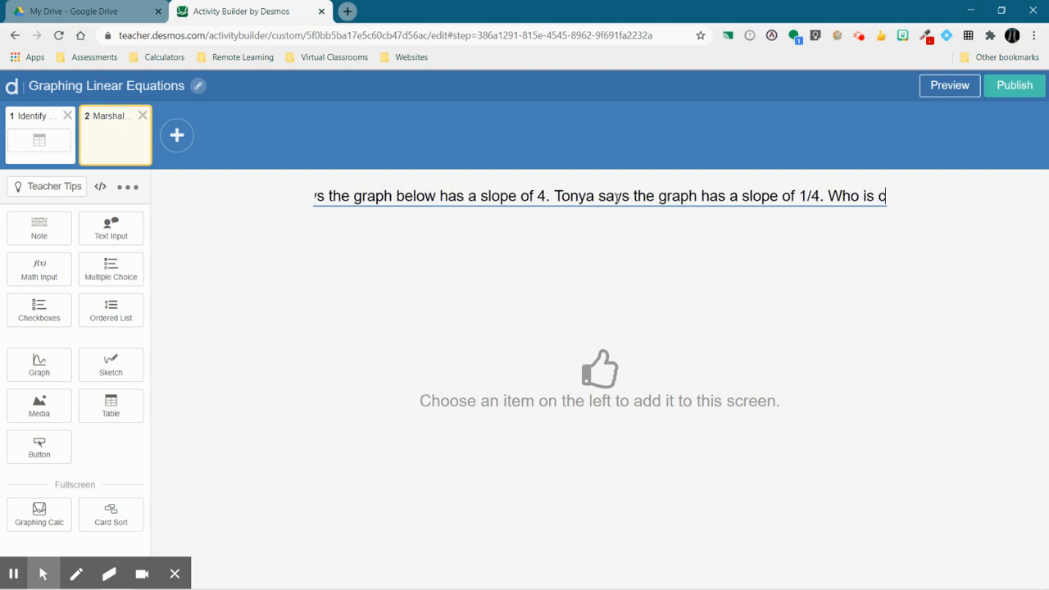
{"action": "type", "text": "orrect? Explain."}
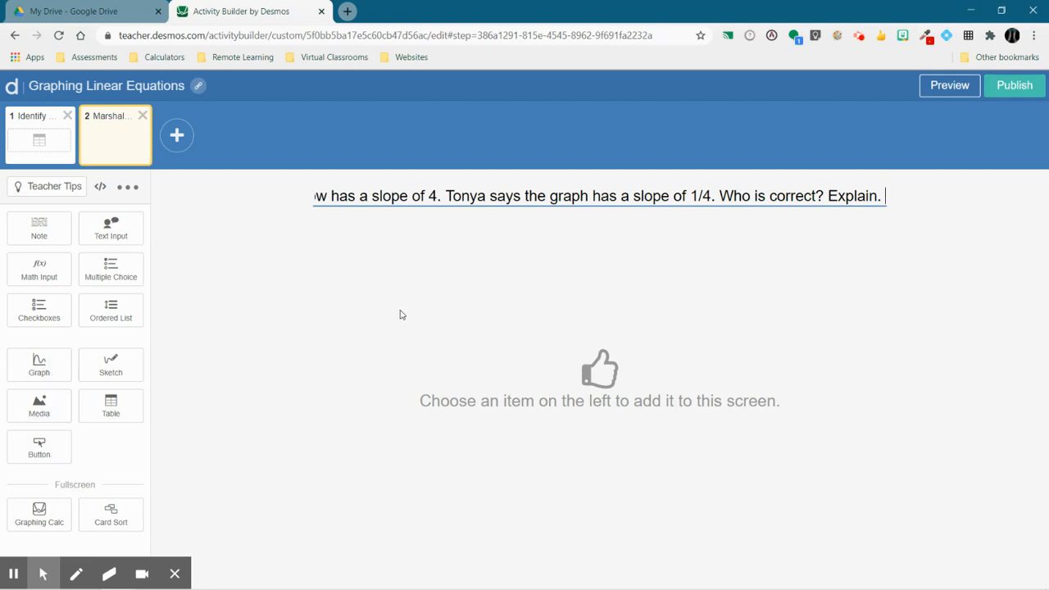
{"action": "left_click_drag", "start_coordinate": [436, 196], "coordinate": [255, 211]}
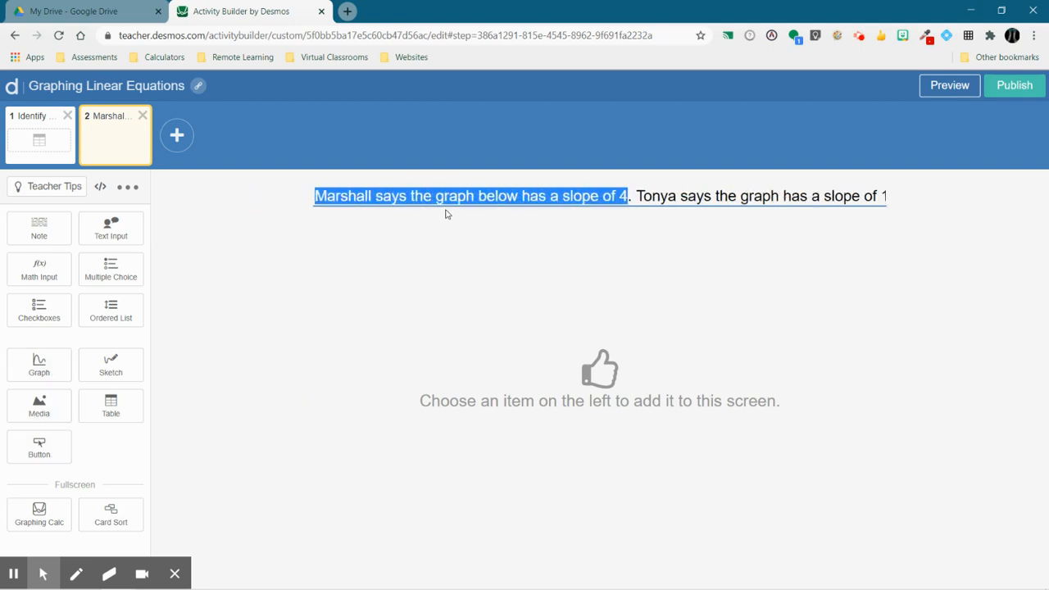
Step: Add a graph to the second screen and plot y = 1/4x + 3 on it, with x beside the fraction
{"action": "left_click", "coordinate": [37, 363]}
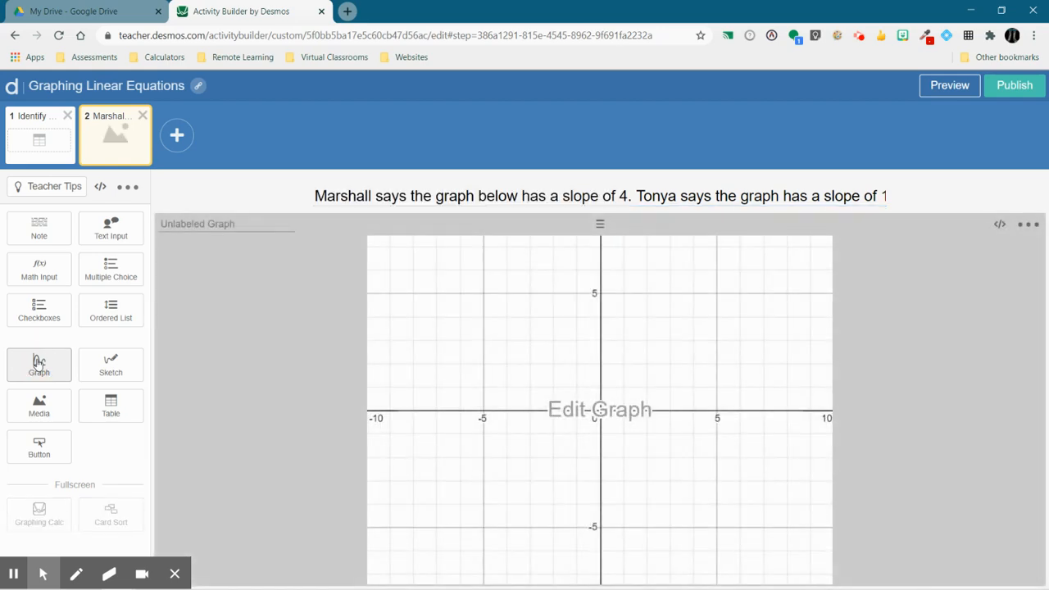
{"action": "left_click", "coordinate": [609, 412]}
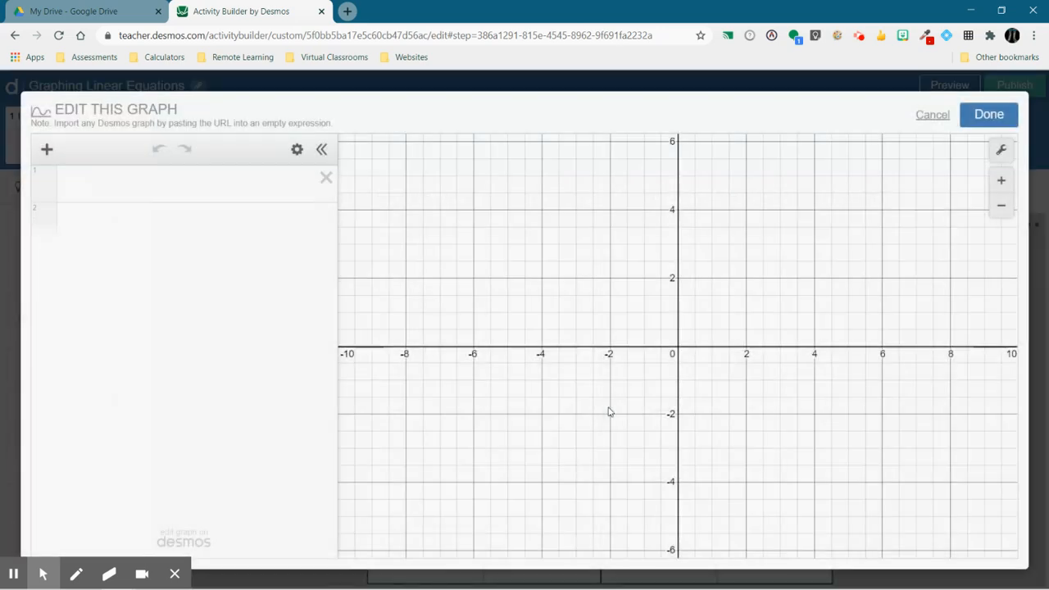
{"action": "left_click", "coordinate": [177, 184]}
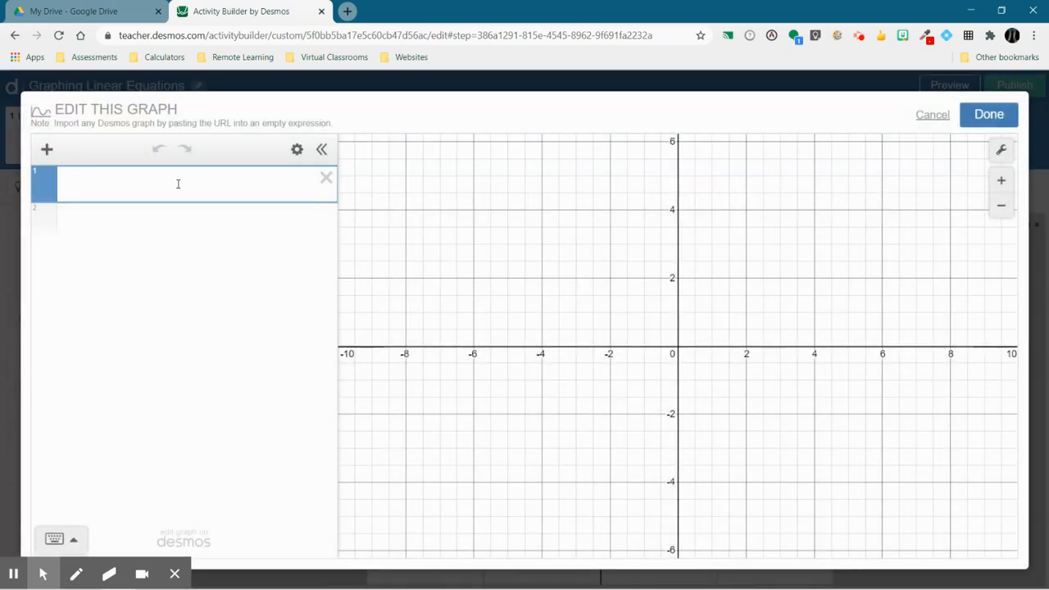
{"action": "type", "text": "y=1"}
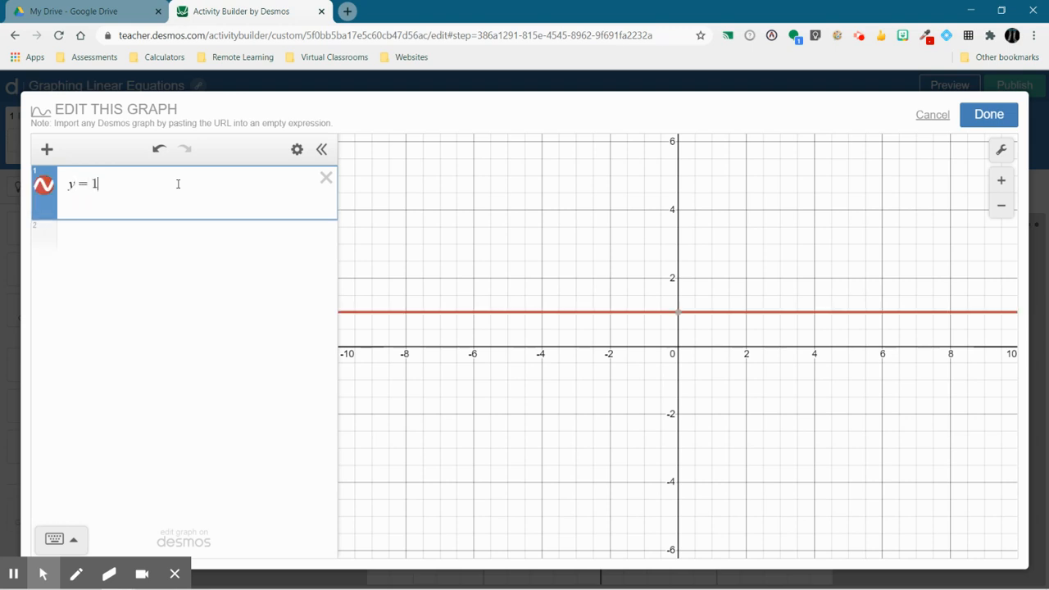
{"action": "type", "text": "/4x"}
{"action": "key", "text": "BackSpace"}
{"action": "key", "text": "Right"}
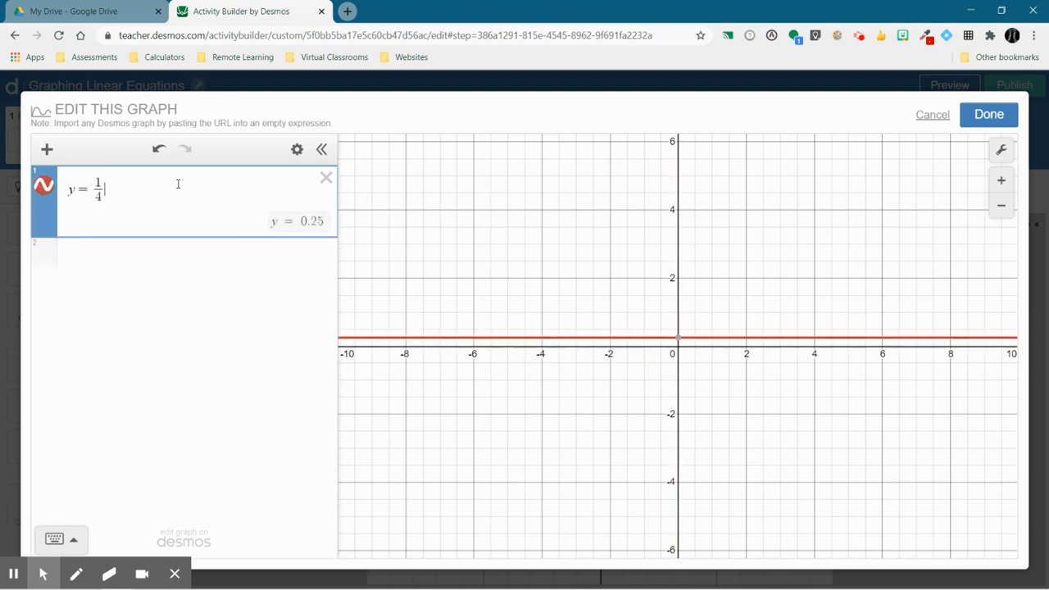
{"action": "type", "text": "x + 3"}
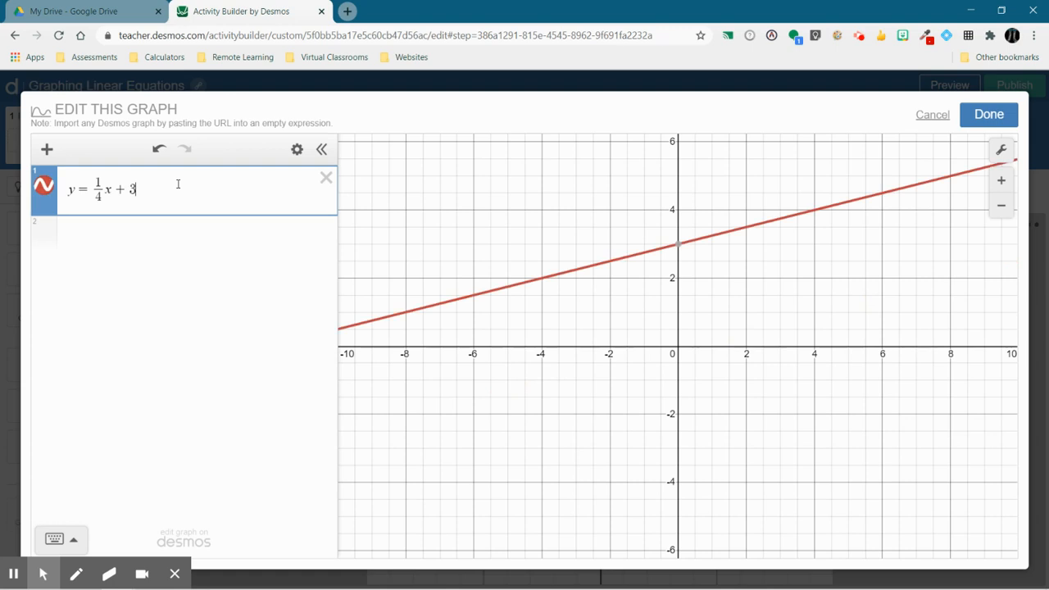
{"action": "left_click", "coordinate": [324, 151]}
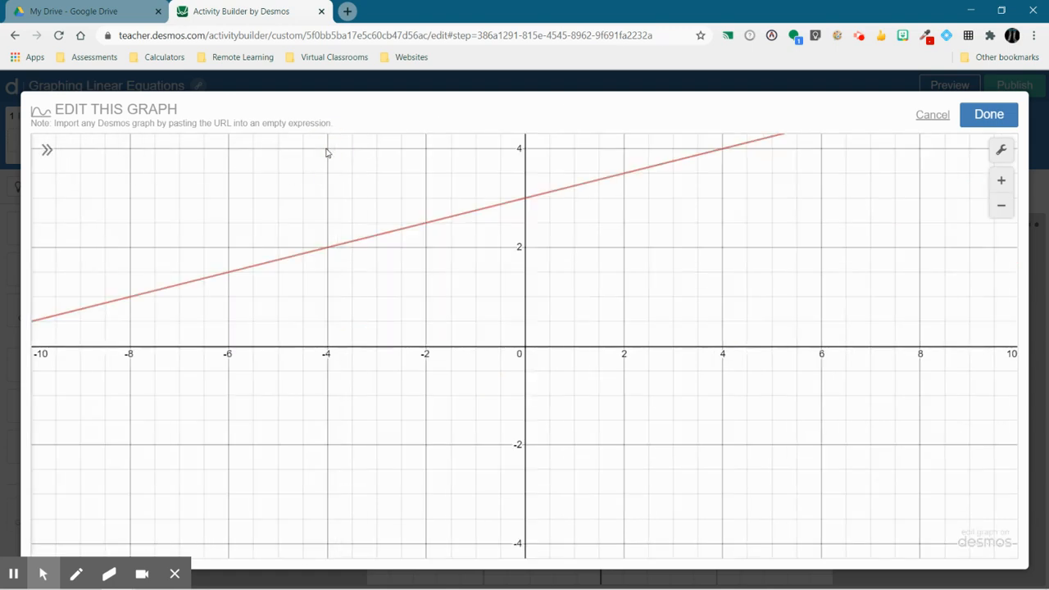
{"action": "left_click", "coordinate": [997, 117]}
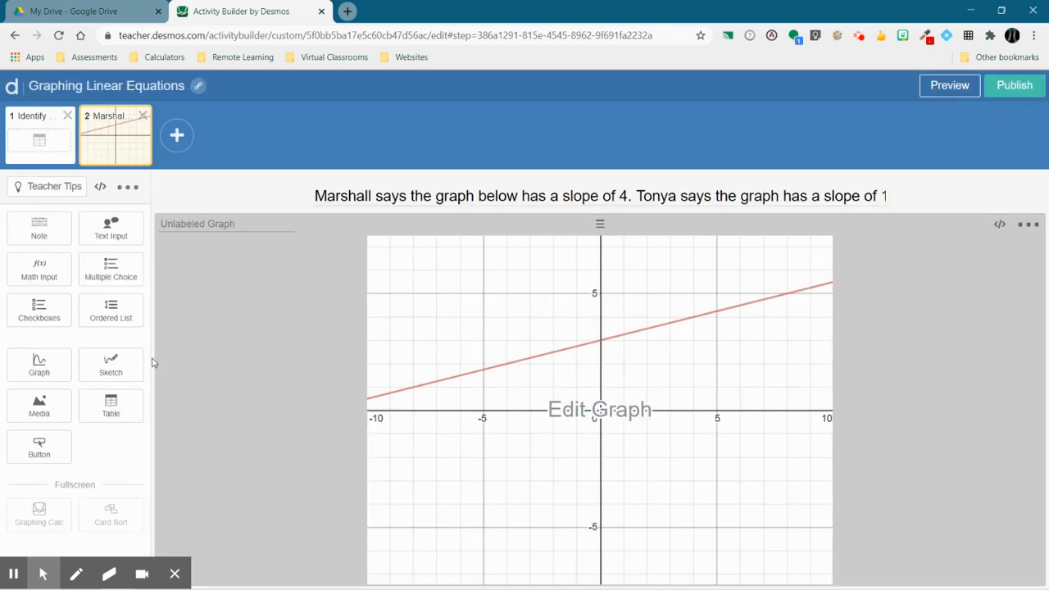
Step: Add a text input beside the graph, check its answer box in the student preview, and close the preview
{"action": "left_click", "coordinate": [111, 232]}
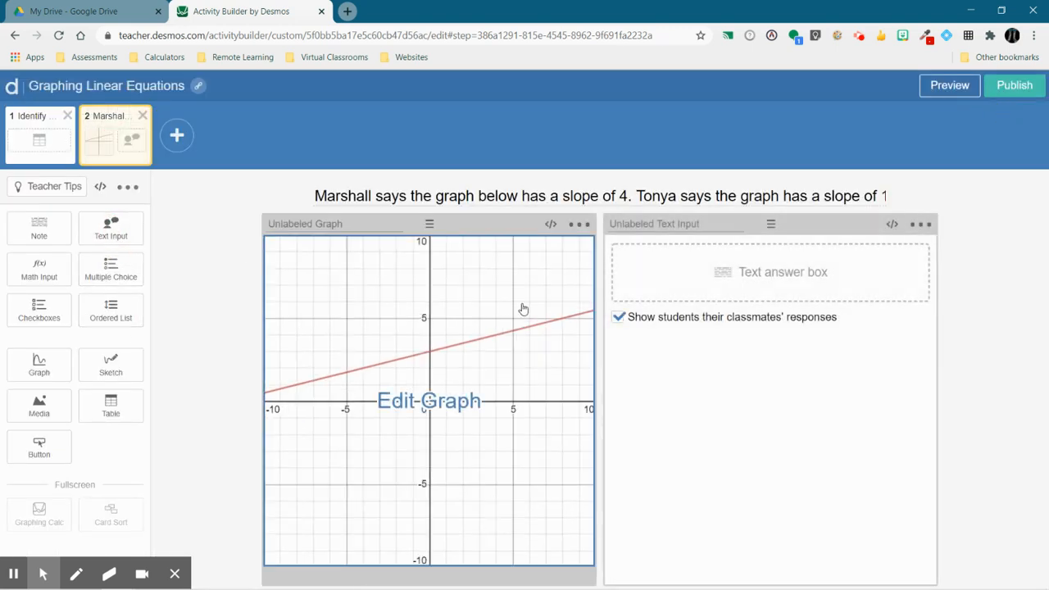
{"action": "left_click", "coordinate": [619, 321]}
{"action": "left_click", "coordinate": [947, 86]}
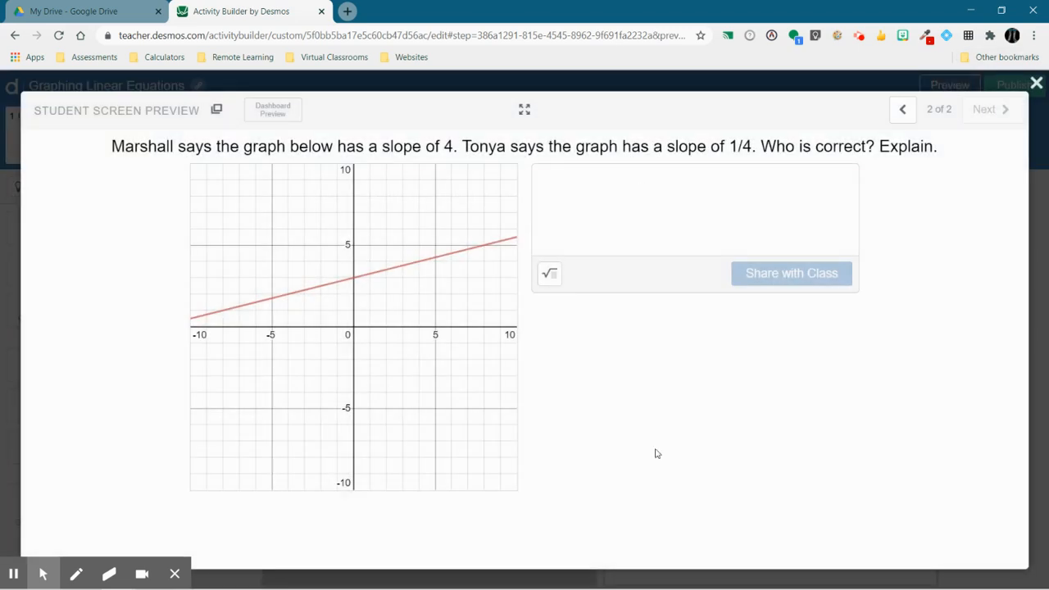
{"action": "left_click", "coordinate": [638, 237]}
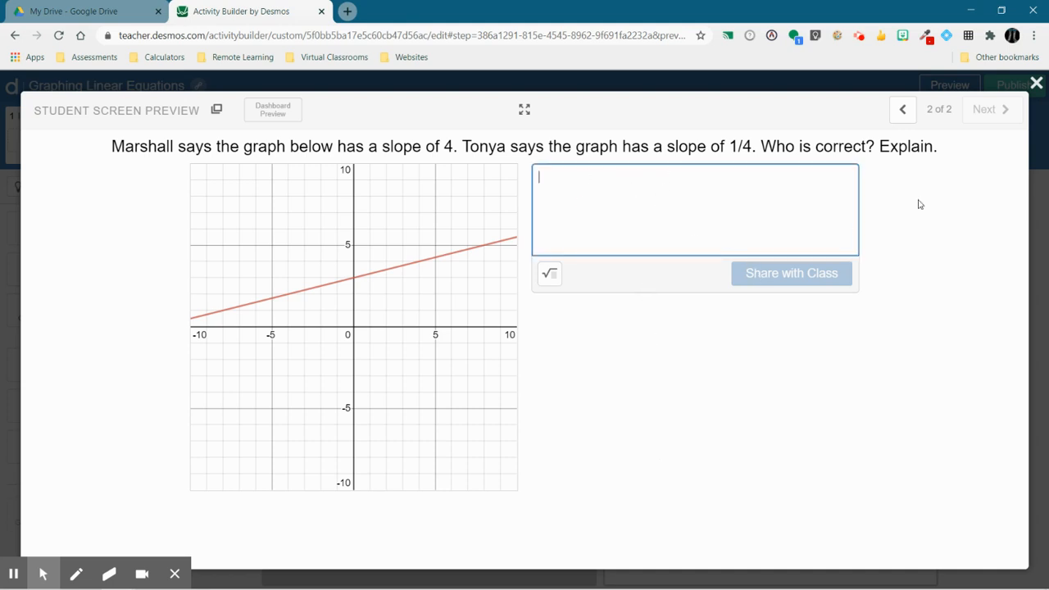
{"action": "left_click", "coordinate": [1036, 83]}
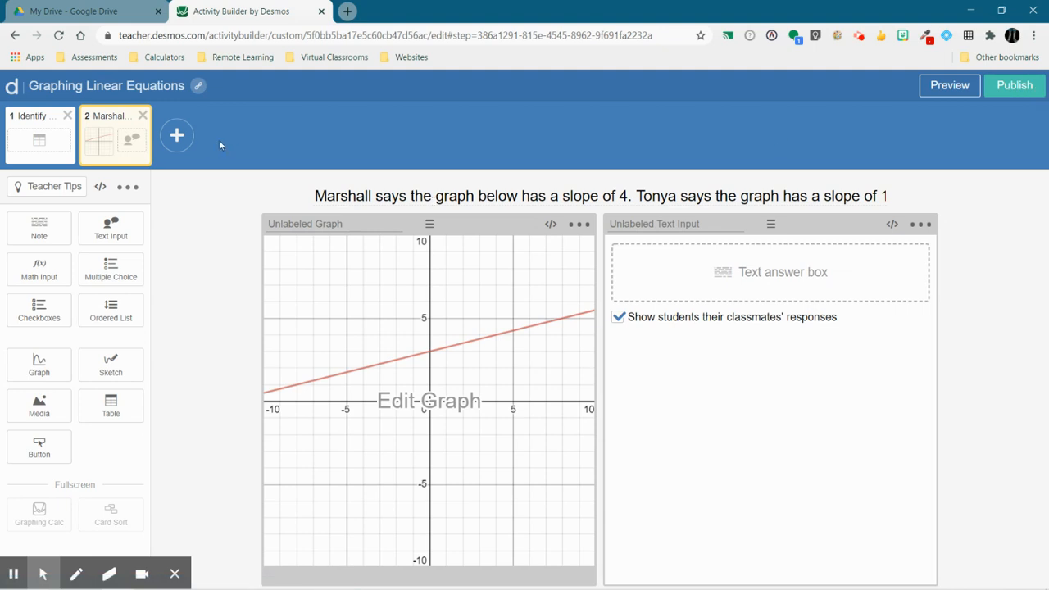
Step: Add a third screen and begin its instructions with "Graph the equation y = 3x + 4 below."
{"action": "left_click", "coordinate": [176, 139]}
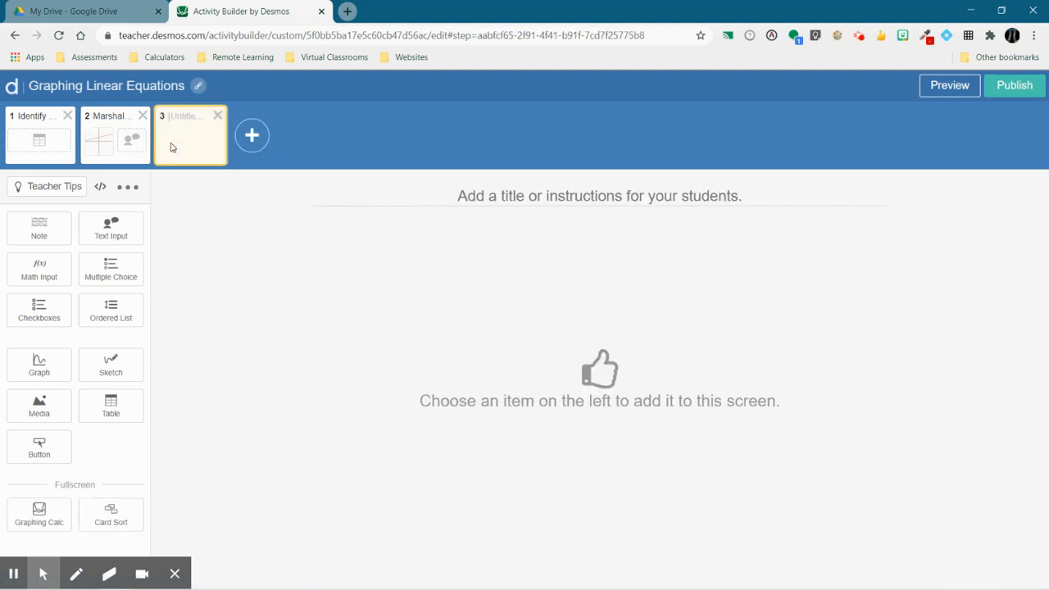
{"action": "left_click", "coordinate": [470, 189]}
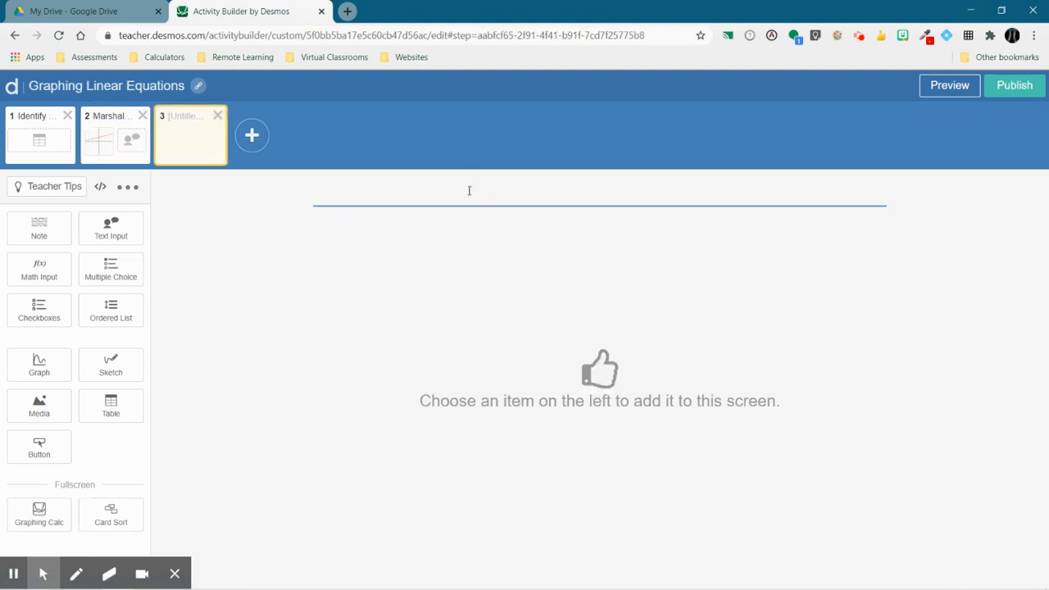
{"action": "type", "text": "Graph the equatio"}
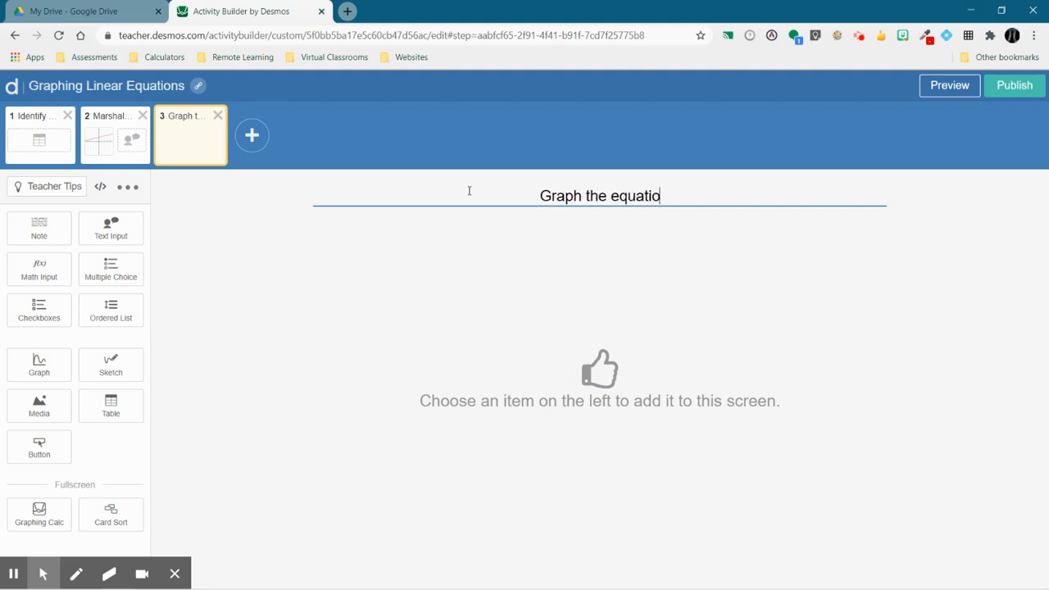
{"action": "type", "text": "n:"}
{"action": "key", "text": "BackSpace"}
{"action": "key", "text": "BackSpace"}
{"action": "key", "text": "BackSpace"}
{"action": "type", "text": "n"}
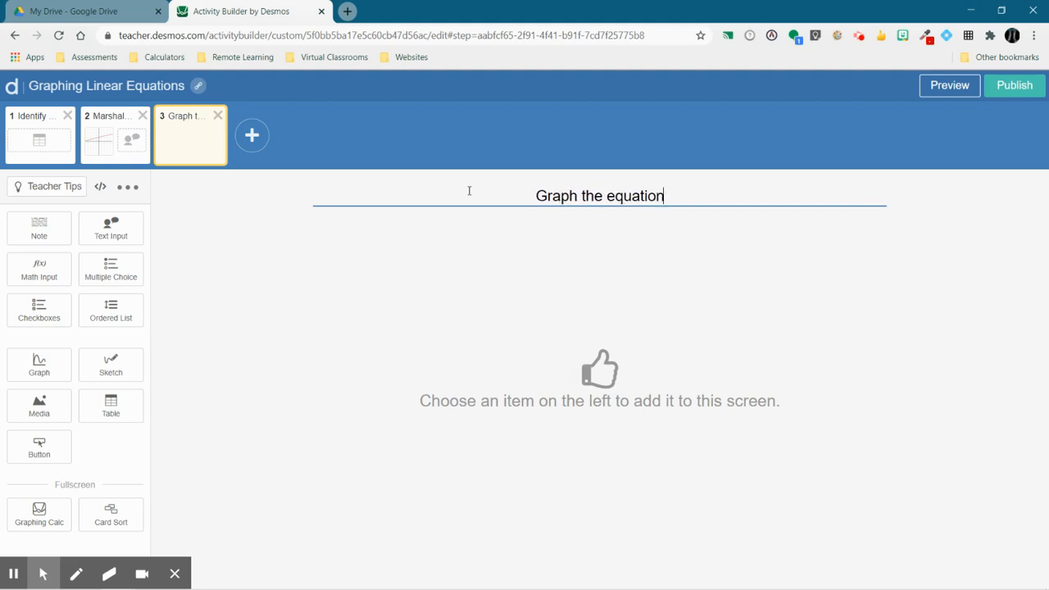
{"action": "type", "text": " y = 3x "}
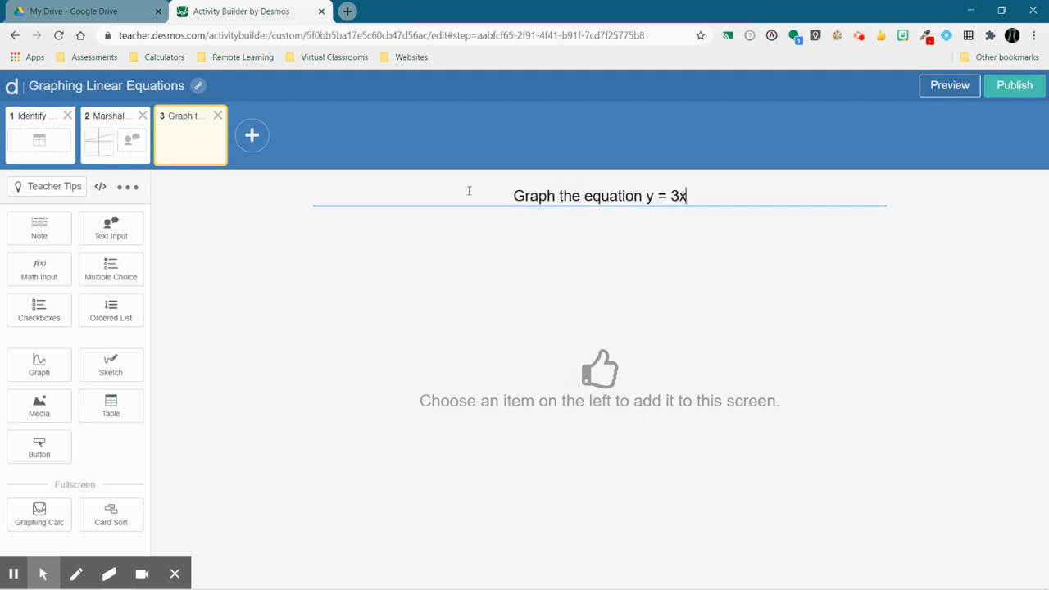
{"action": "type", "text": "+ 4"}
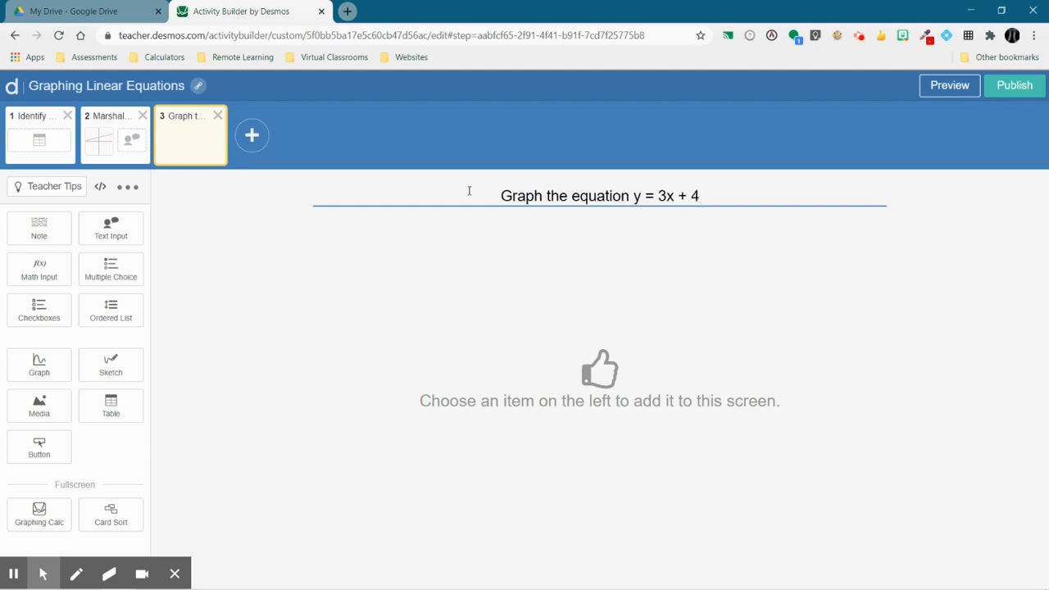
{"action": "type", "text": " below. "}
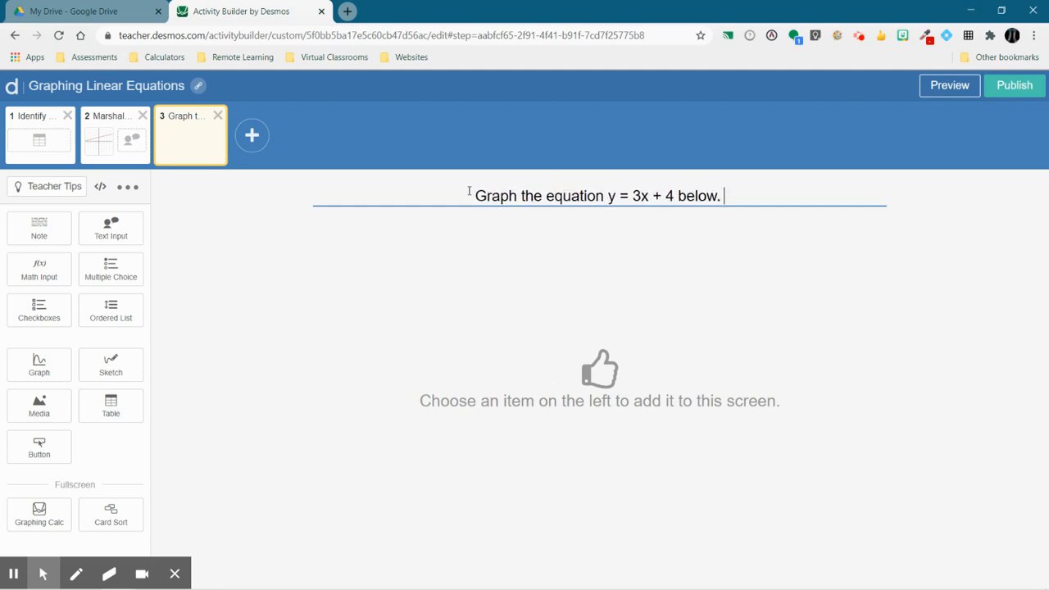
Step: Extend the third screen's instructions with "Include a point at the y-intercept and 2 additional points."
{"action": "type", "text": "Includ"}
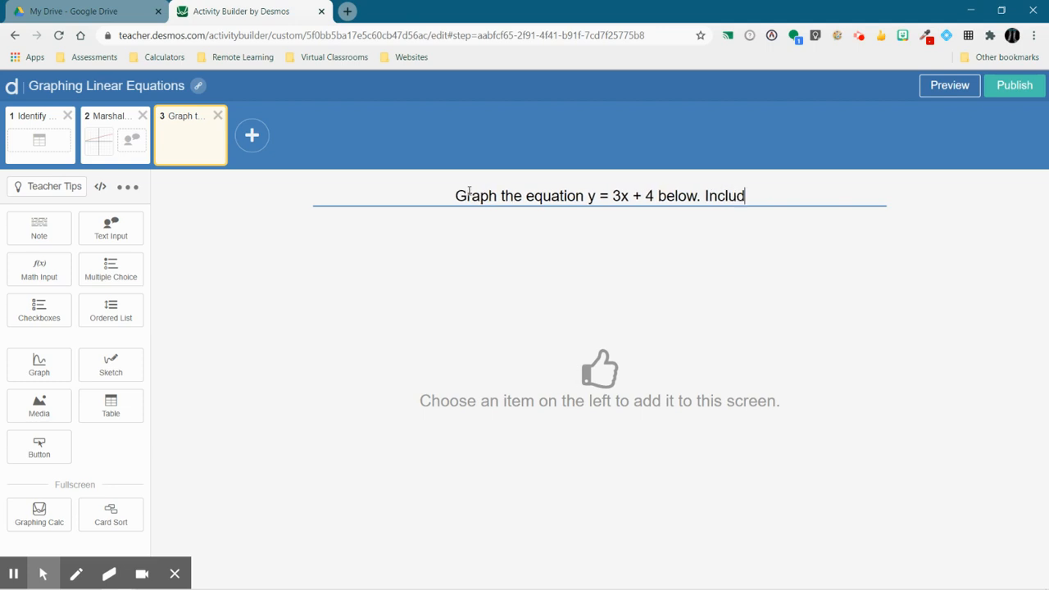
{"action": "type", "text": "e a point at the y-int"}
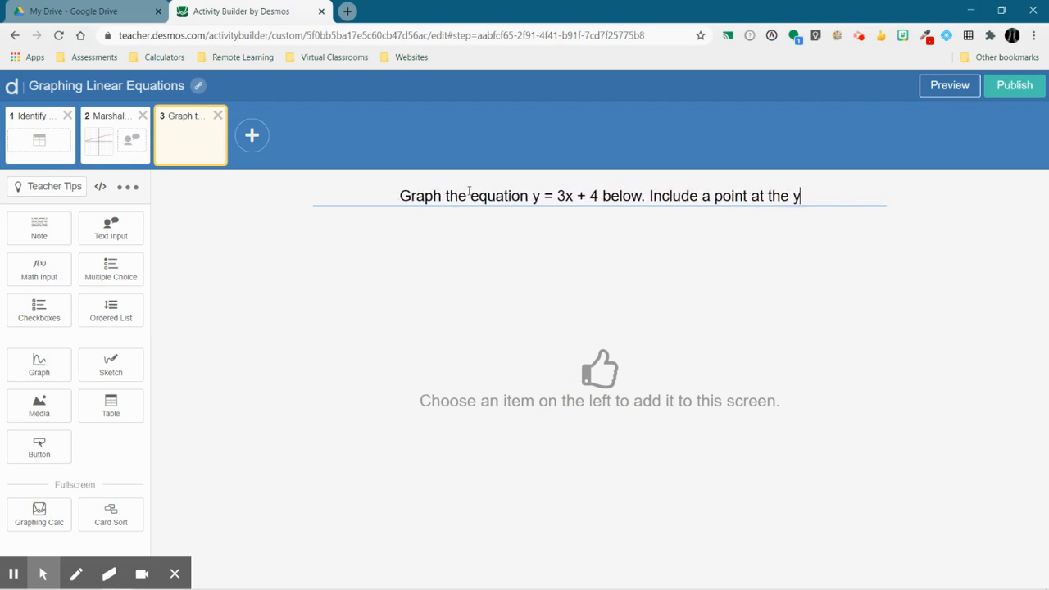
{"action": "key", "text": "BackSpace"}
{"action": "key", "text": "BackSpace"}
{"action": "key", "text": "BackSpace"}
{"action": "key", "text": "BackSpace"}
{"action": "type", "text": "-int"}
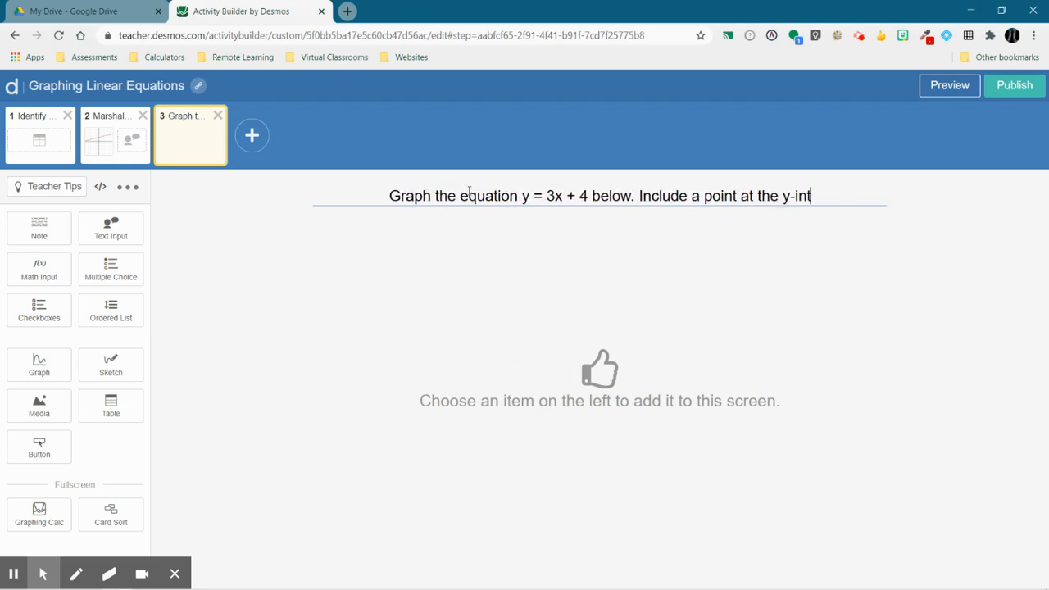
{"action": "type", "text": "ercept and"}
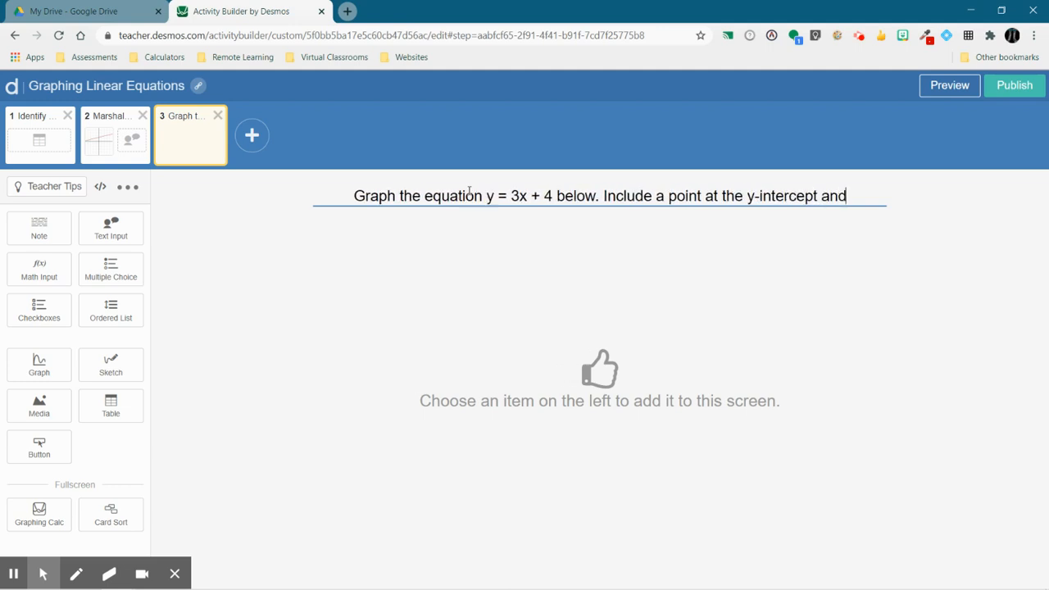
{"action": "type", "text": " 2 additional points."}
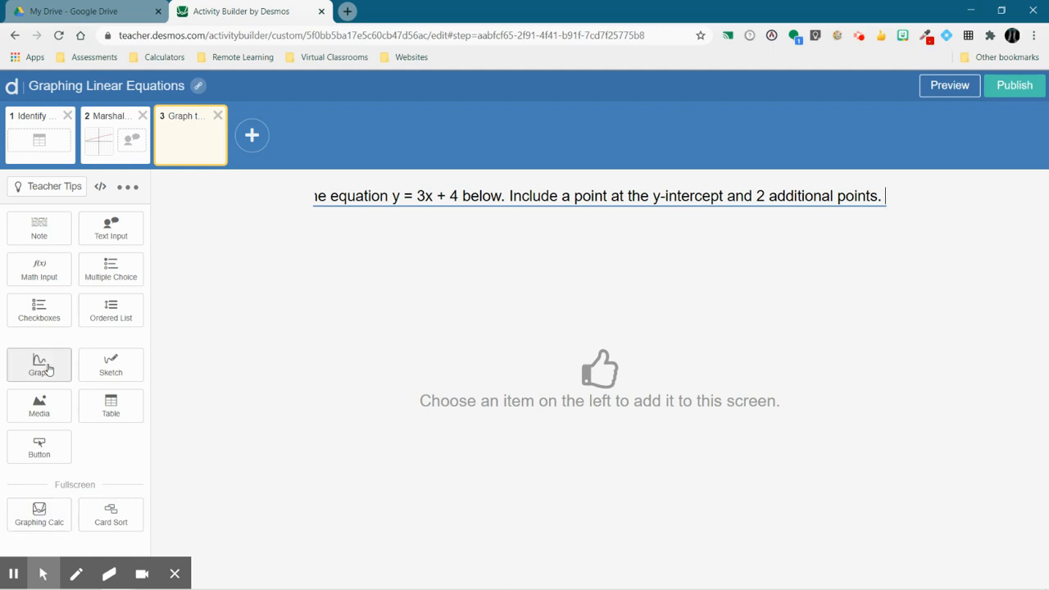
Step: Add a sketch component to the third screen and give it an editable graph background
{"action": "left_click", "coordinate": [118, 380]}
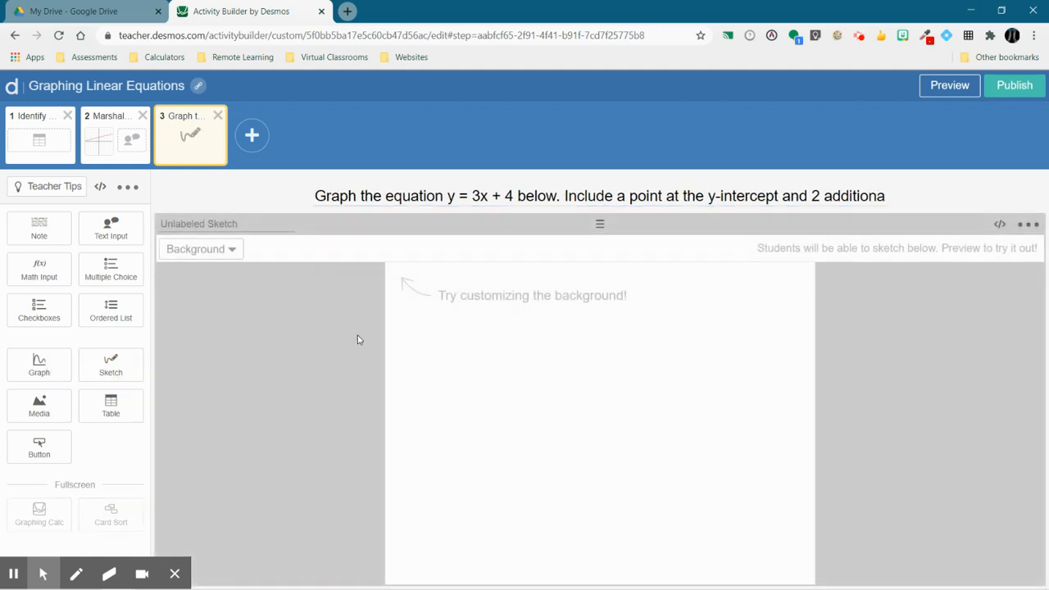
{"action": "left_click", "coordinate": [204, 252]}
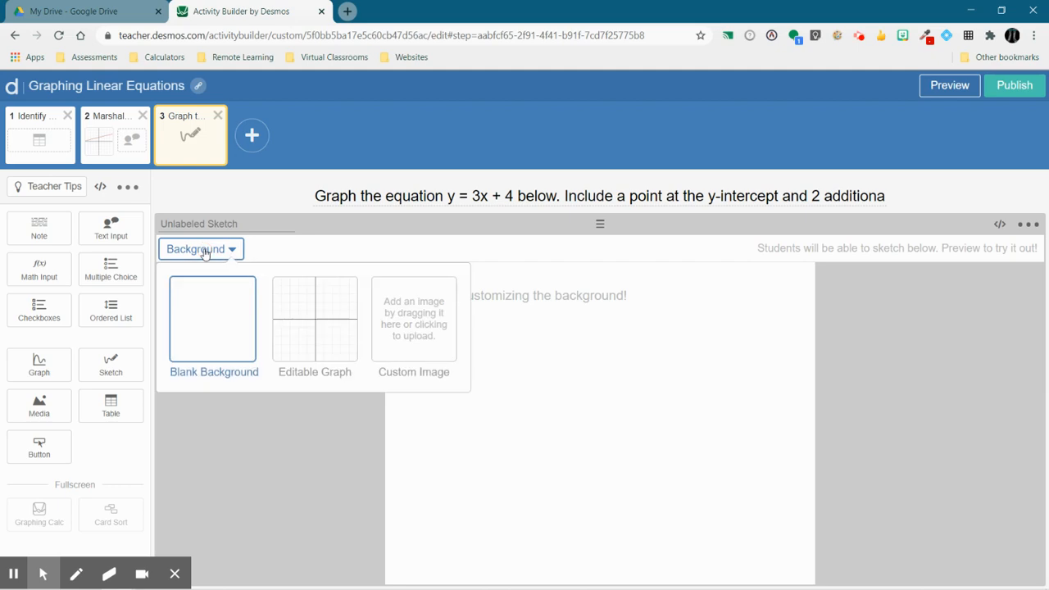
{"action": "left_click", "coordinate": [312, 327]}
{"action": "left_click", "coordinate": [588, 422]}
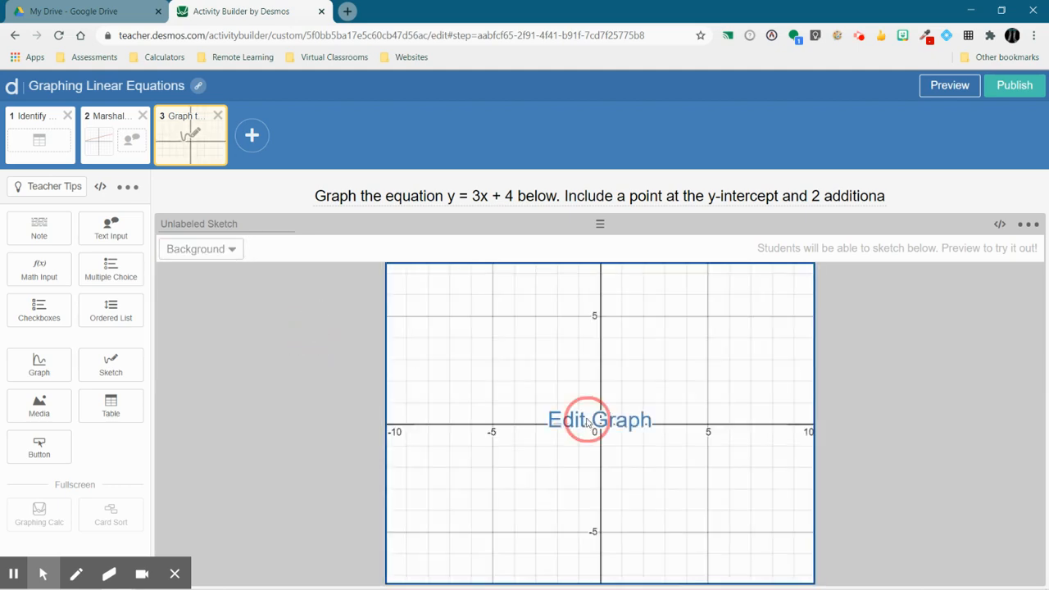
{"action": "left_click", "coordinate": [325, 178]}
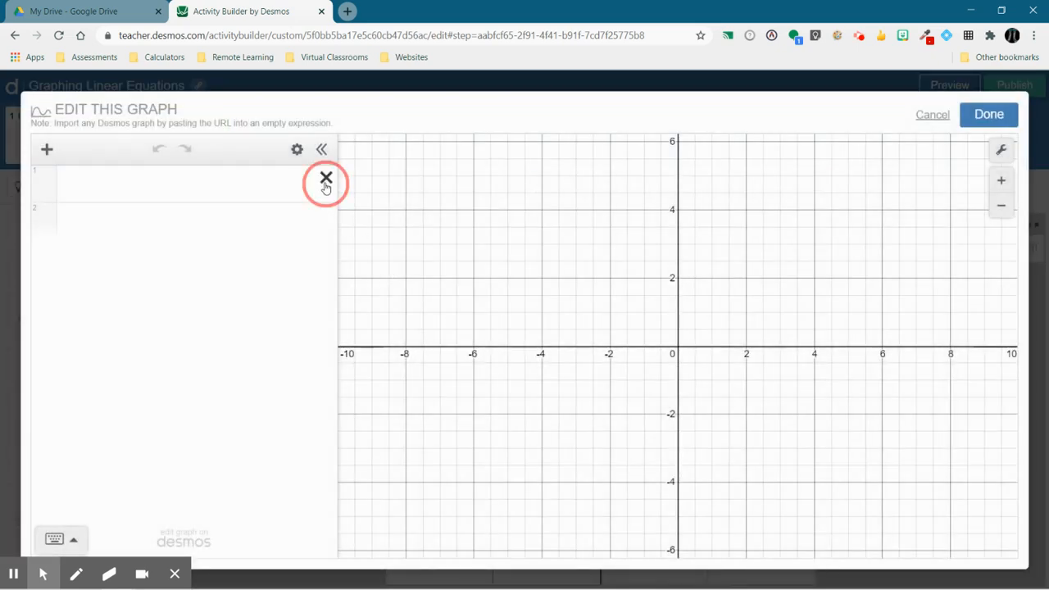
{"action": "left_click", "coordinate": [977, 116]}
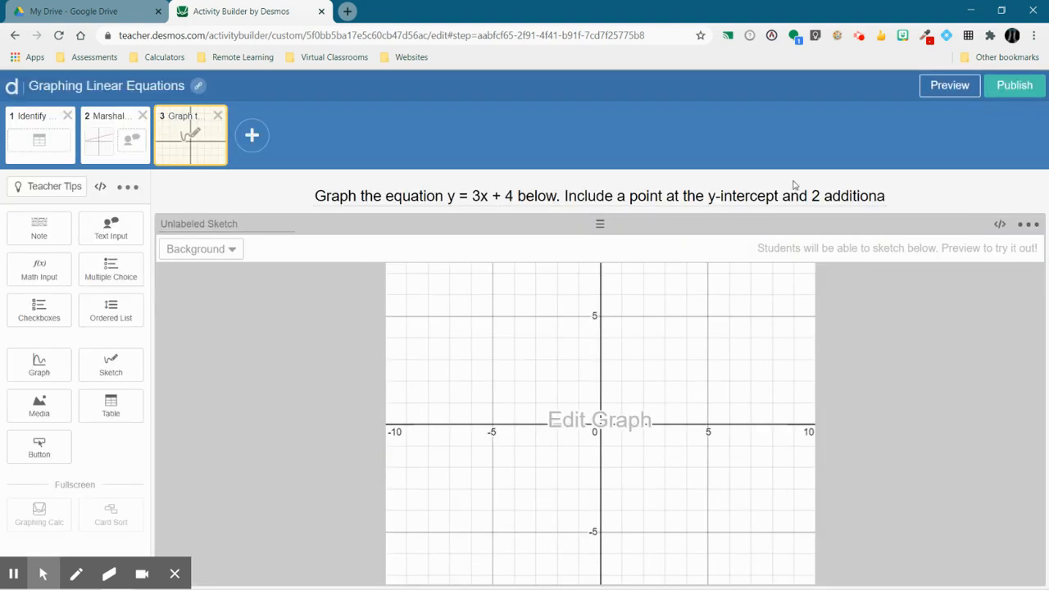
Step: Preview the third screen as a student, try its line and colour tools, and undo a test dot at the origin
{"action": "left_click", "coordinate": [947, 87]}
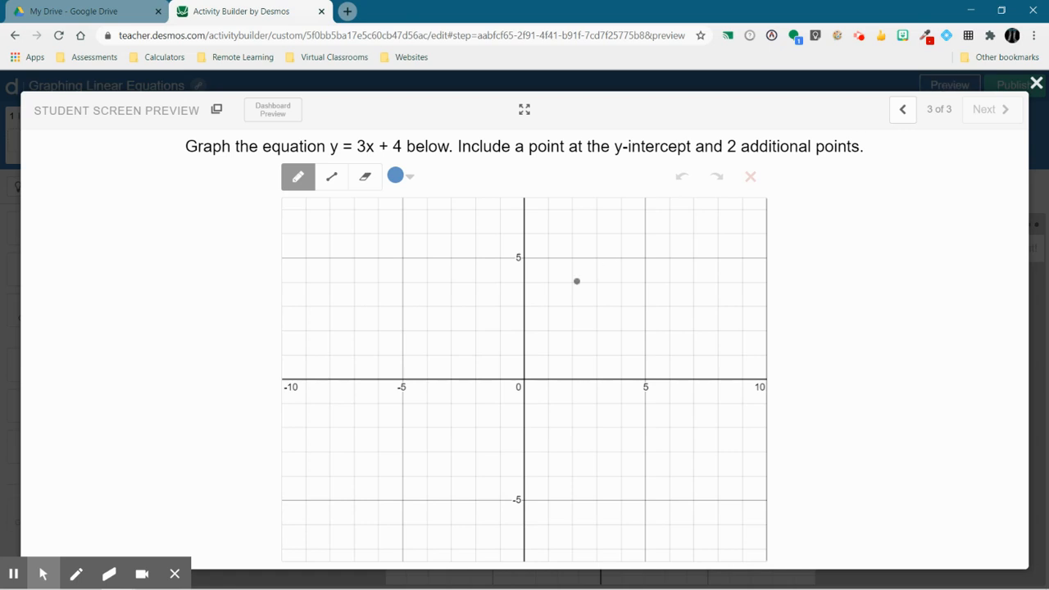
{"action": "left_click", "coordinate": [412, 177]}
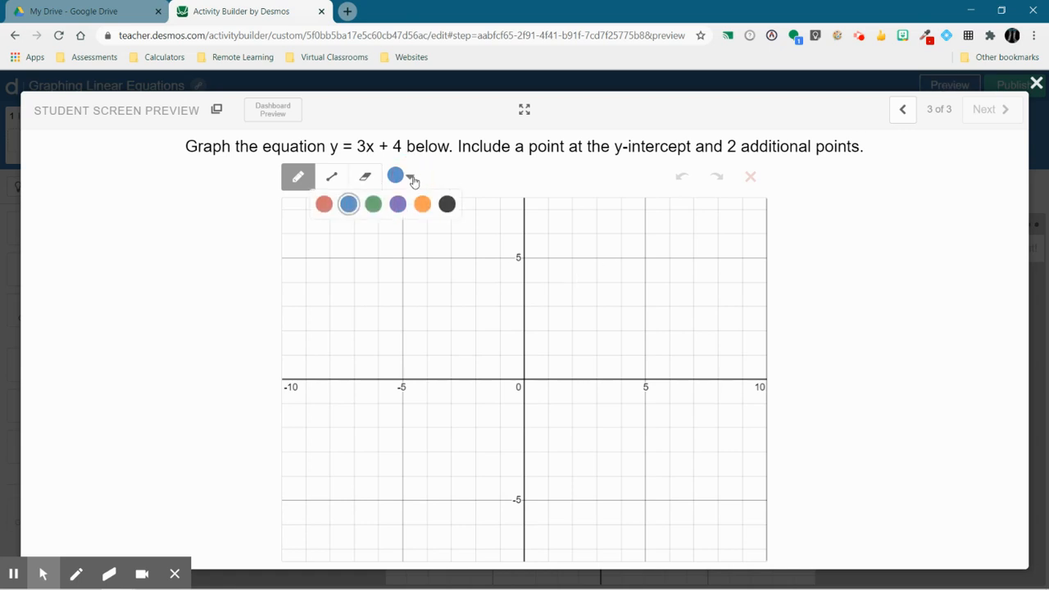
{"action": "left_click", "coordinate": [331, 178]}
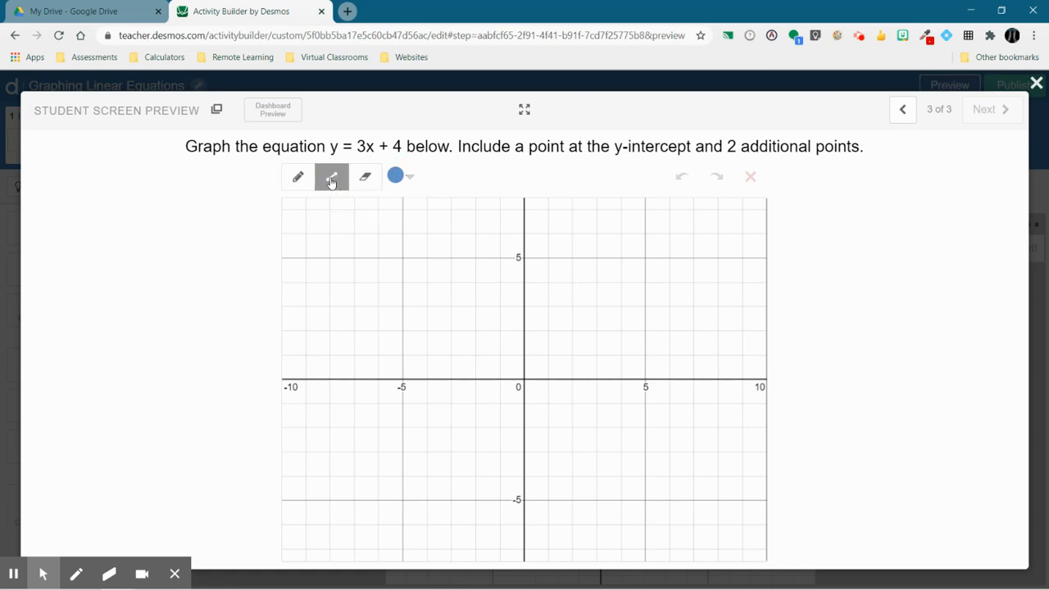
{"action": "left_click", "coordinate": [402, 176]}
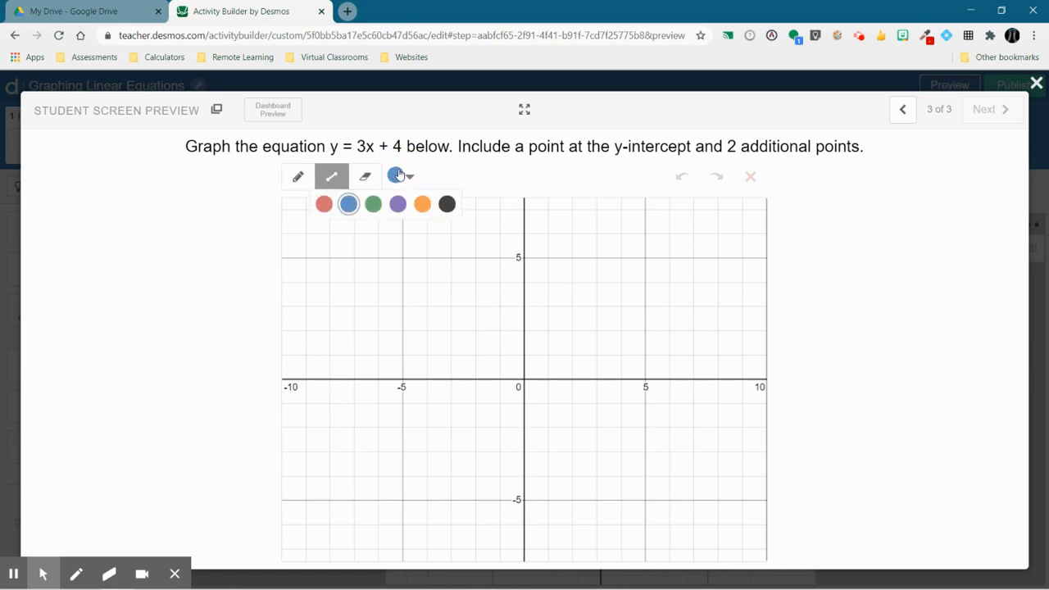
{"action": "left_click", "coordinate": [523, 378]}
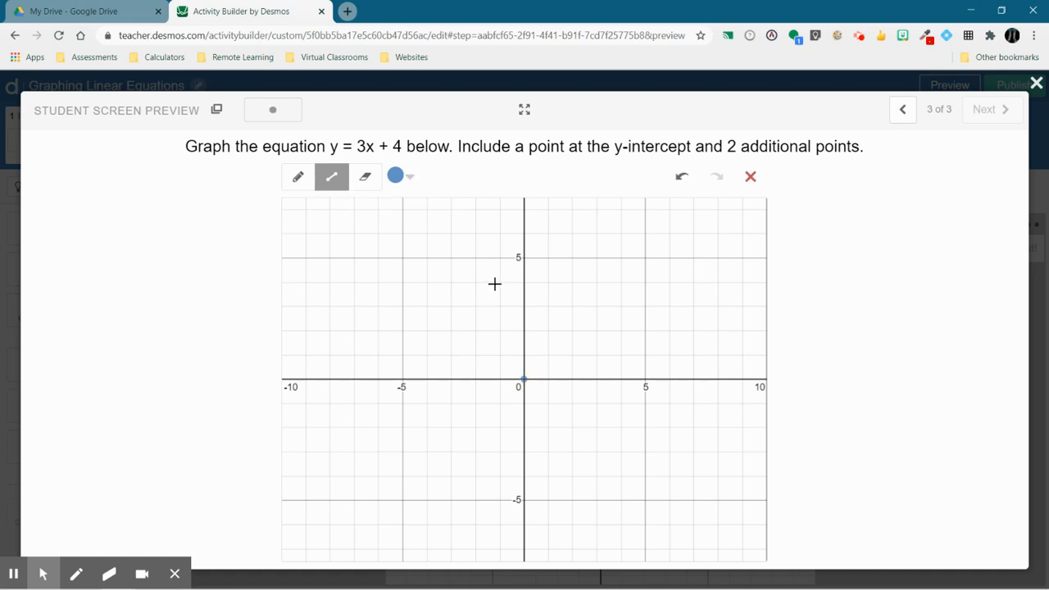
{"action": "left_click", "coordinate": [682, 176]}
Step: Sketch the y-intercept at 4, two additional points and the line y = 3x + 4 in the preview, and close it
{"action": "left_click", "coordinate": [524, 282]}
{"action": "left_click", "coordinate": [549, 209]}
{"action": "left_click", "coordinate": [499, 354]}
{"action": "left_click_drag", "start_coordinate": [490, 370], "coordinate": [558, 200]}
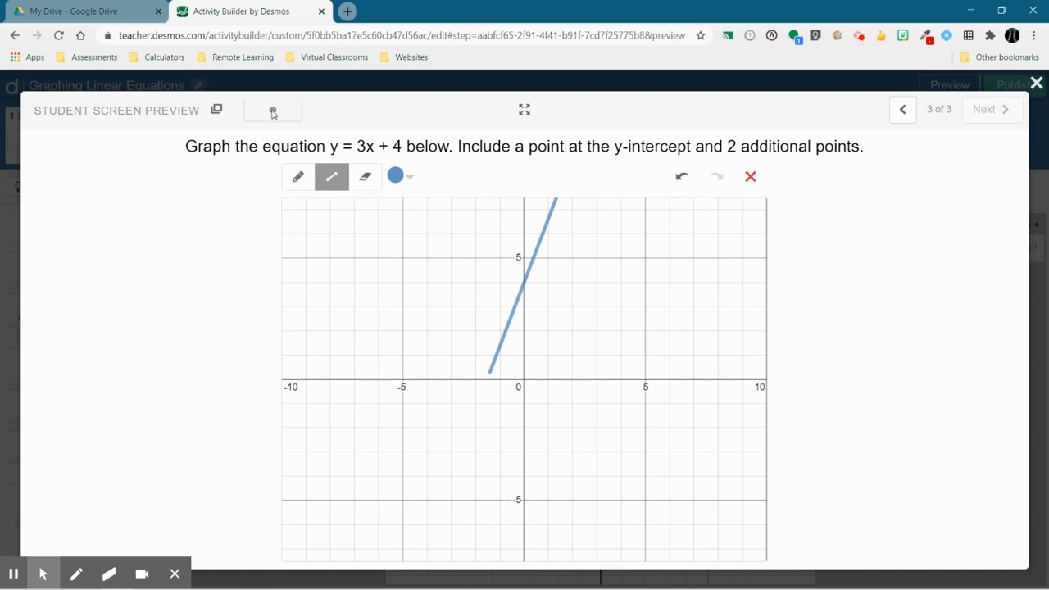
{"action": "left_click", "coordinate": [1036, 84]}
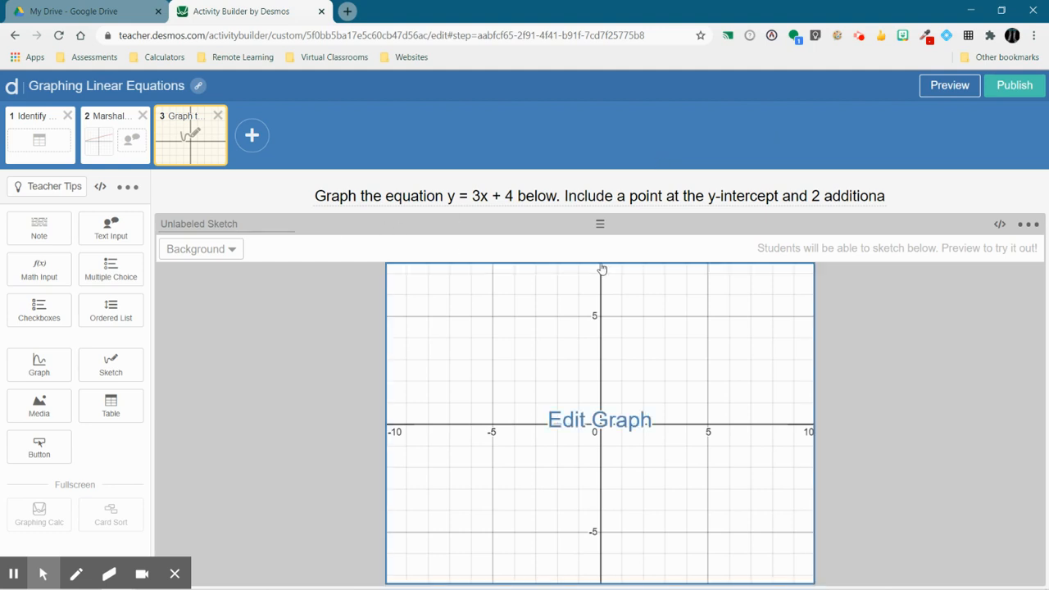
Step: Replace the sketch component on the third screen with a fullscreen graphing calculator
{"action": "left_click", "coordinate": [1027, 223]}
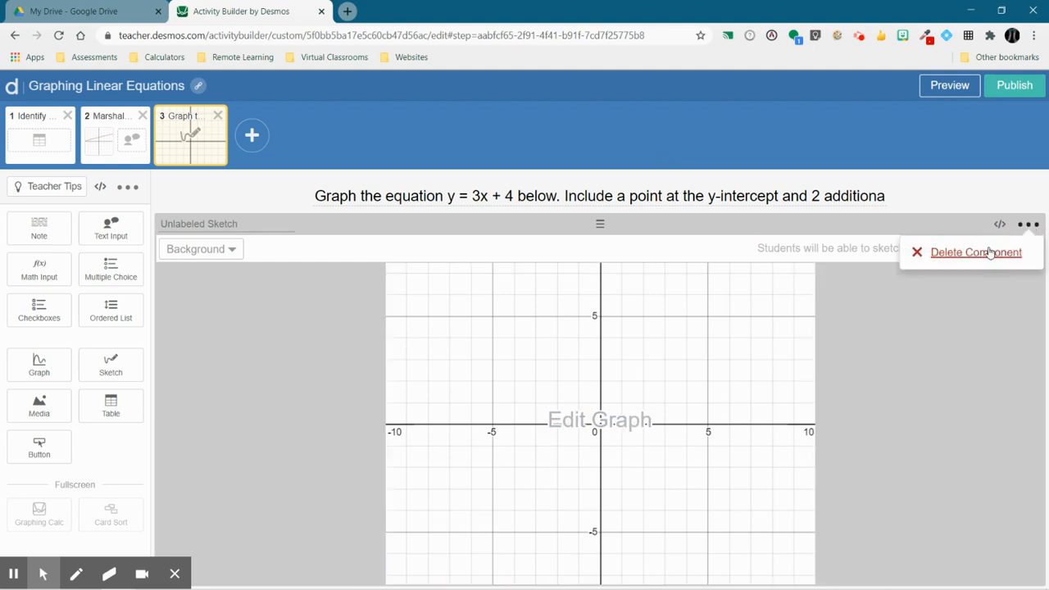
{"action": "left_click", "coordinate": [990, 252]}
{"action": "left_click", "coordinate": [39, 516]}
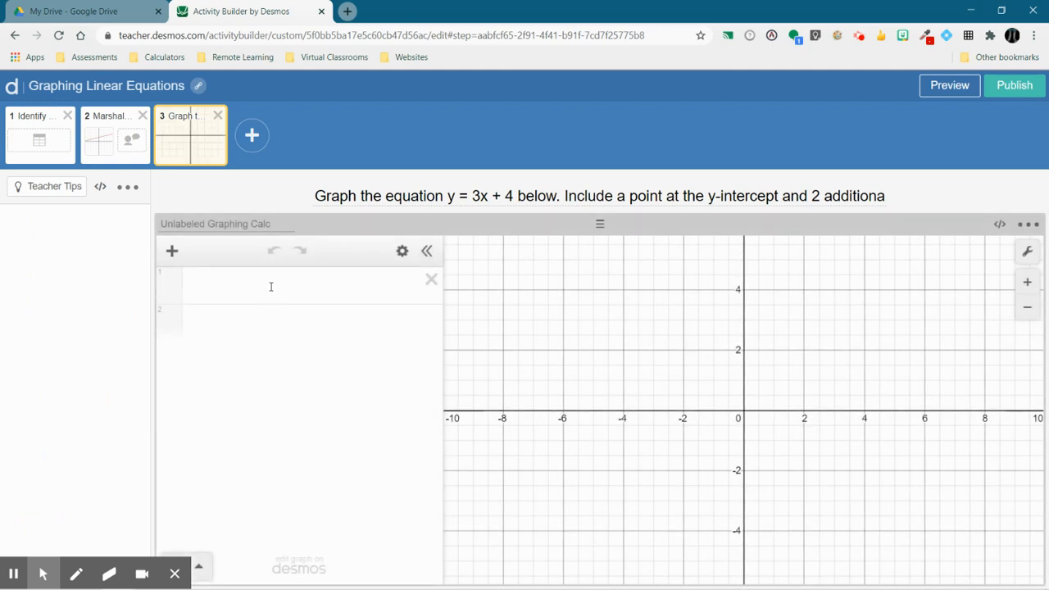
Step: Plot the y-intercept point (0,4) as the calculator's first expression
{"action": "left_click", "coordinate": [270, 286]}
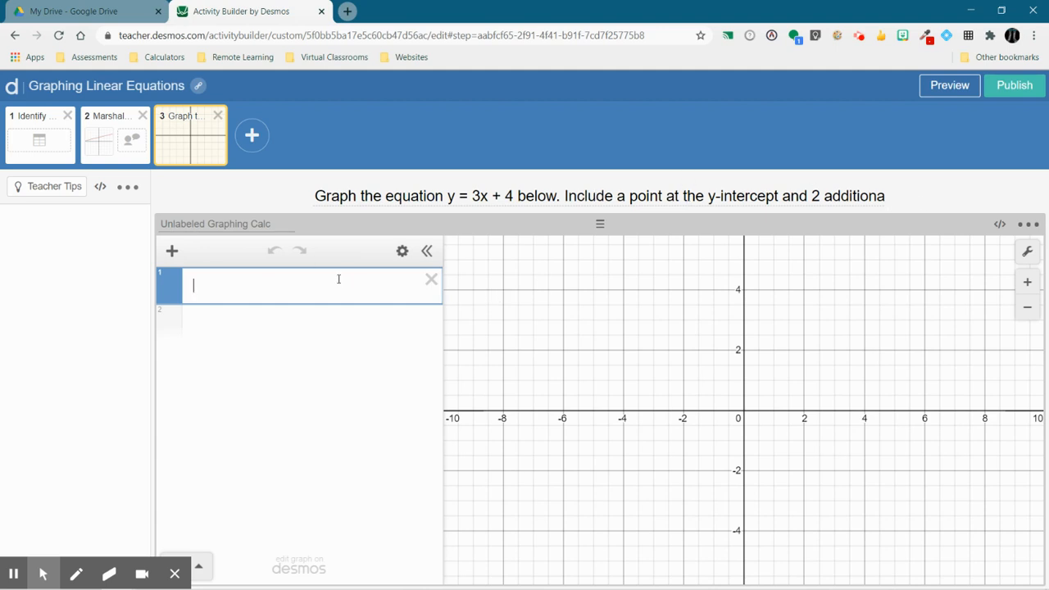
{"action": "type", "text": "("}
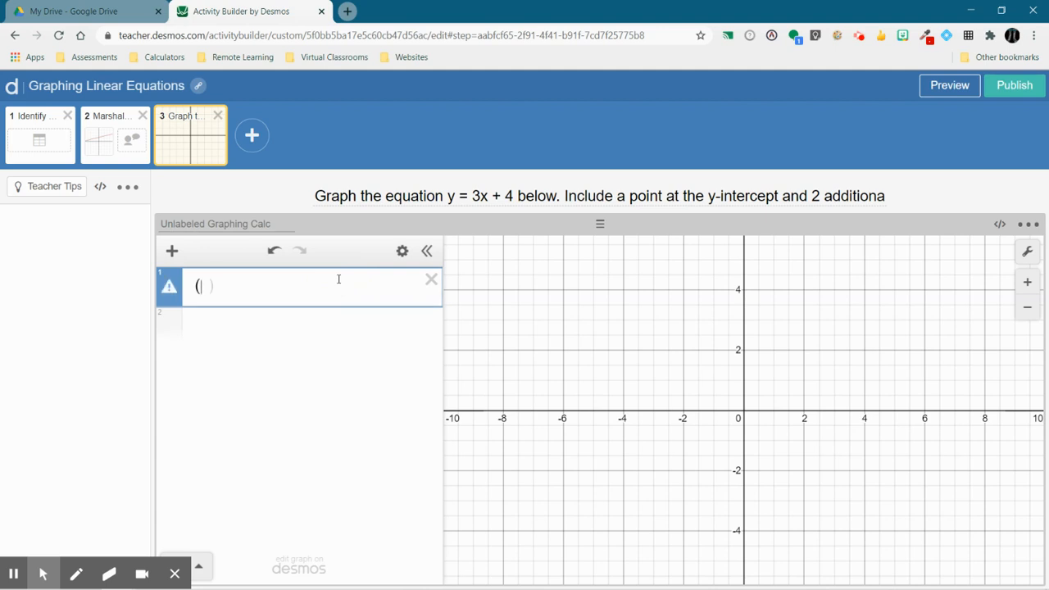
{"action": "type", "text": "0,4)"}
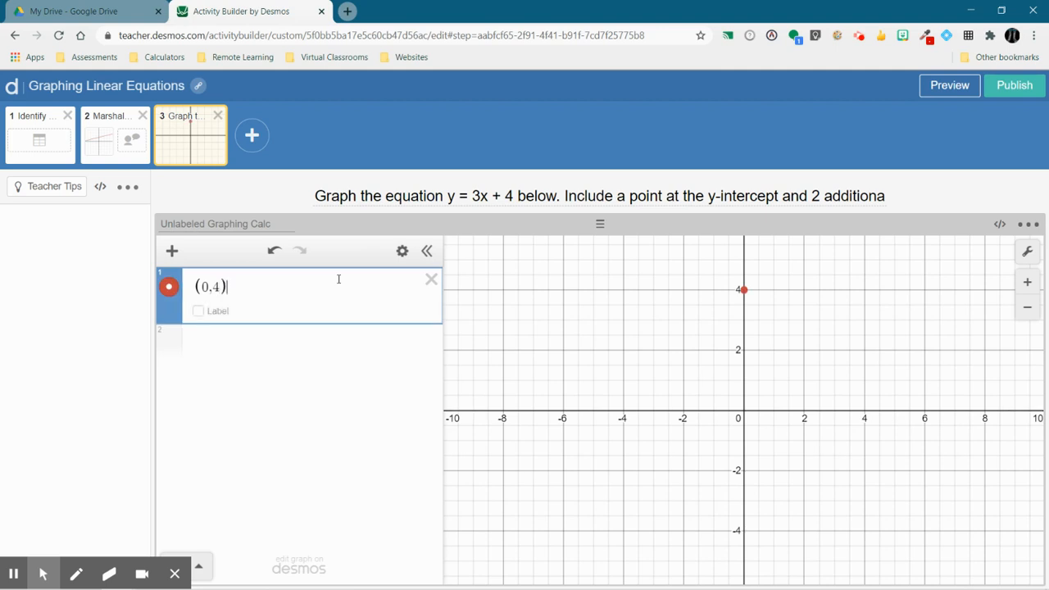
Step: Try labelling the point (0,4) as "y-intercept" and remove the label again
{"action": "left_click", "coordinate": [217, 311]}
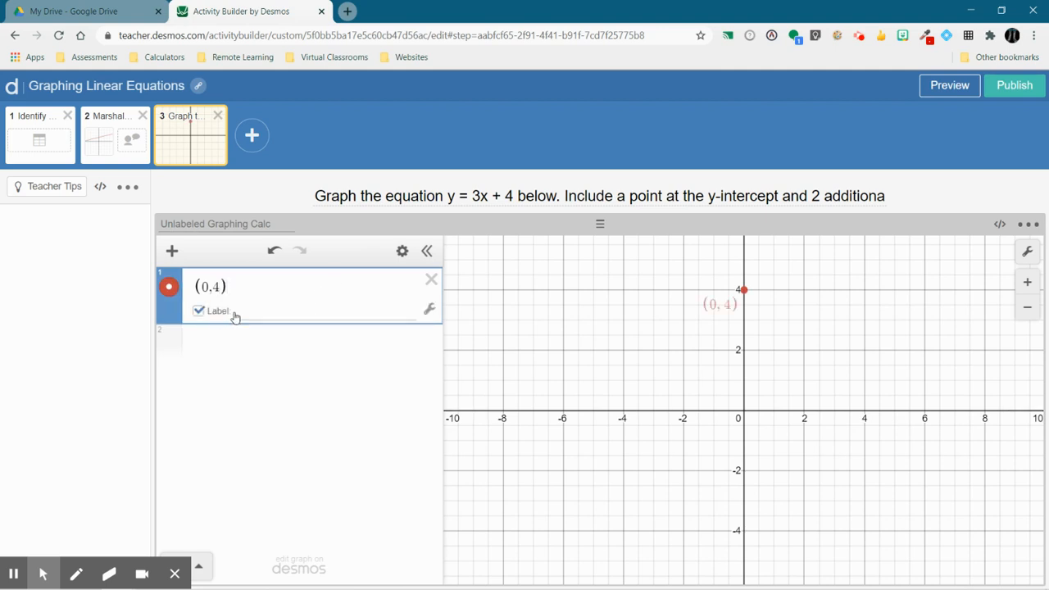
{"action": "type", "text": "y-intercept"}
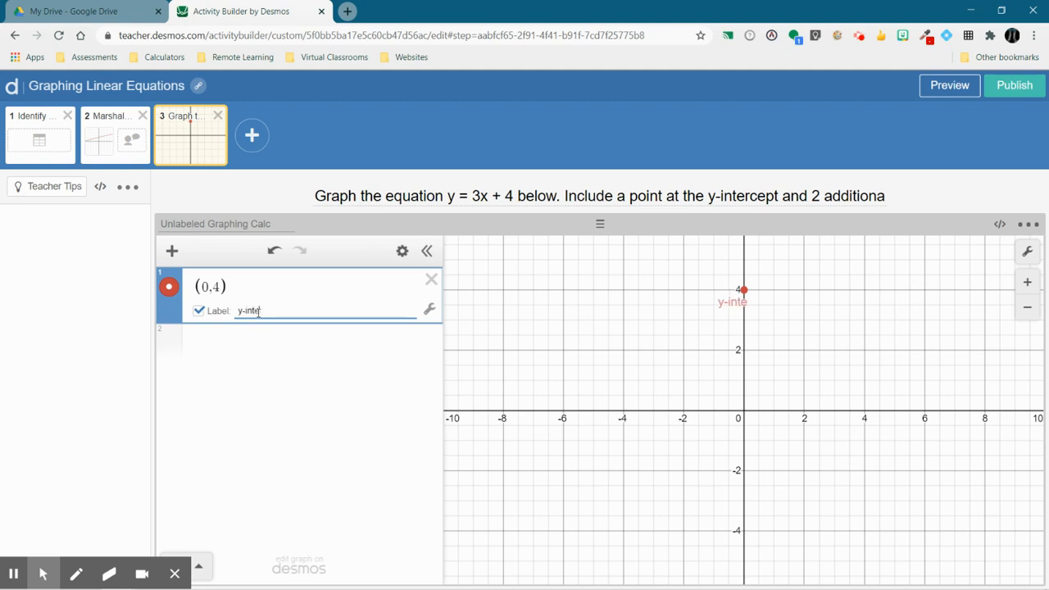
{"action": "key", "text": "BackSpace"}
{"action": "key", "text": "BackSpace"}
{"action": "key", "text": "BackSpace"}
{"action": "key", "text": "BackSpace"}
{"action": "key", "text": "BackSpace"}
{"action": "key", "text": "BackSpace"}
{"action": "key", "text": "BackSpace"}
{"action": "key", "text": "BackSpace"}
{"action": "key", "text": "BackSpace"}
{"action": "key", "text": "BackSpace"}
{"action": "key", "text": "BackSpace"}
Step: Plot the point (1,7) as the calculator's second expression
{"action": "left_click", "coordinate": [204, 334]}
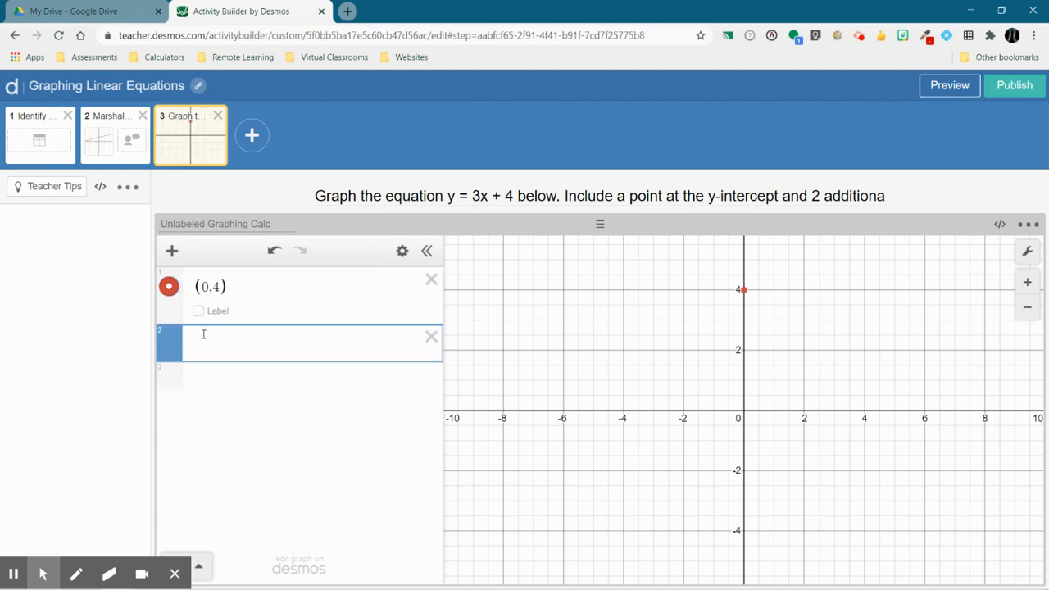
{"action": "type", "text": "("}
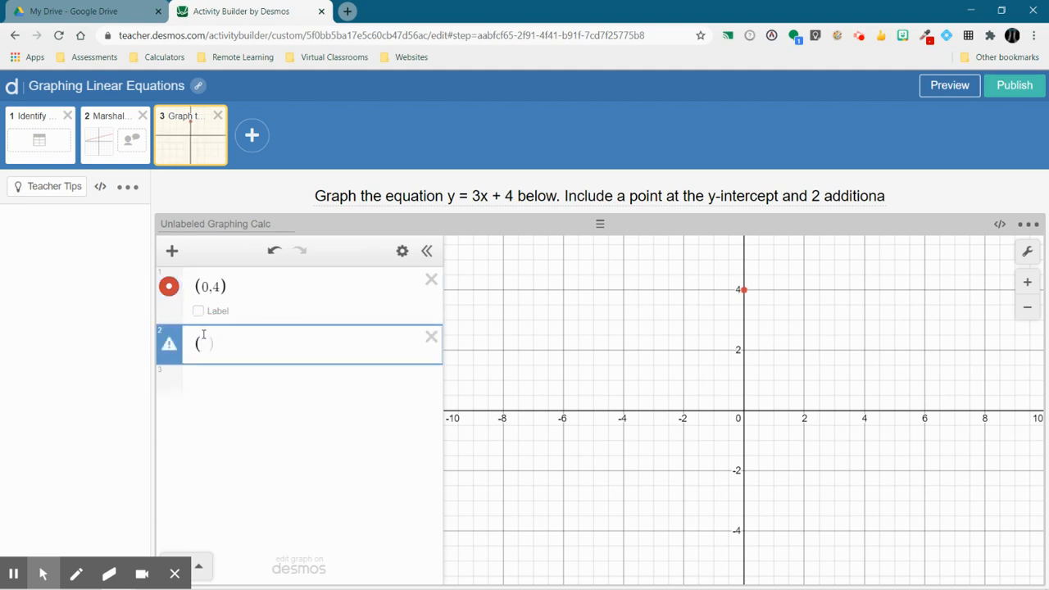
{"action": "type", "text": "-1,"}
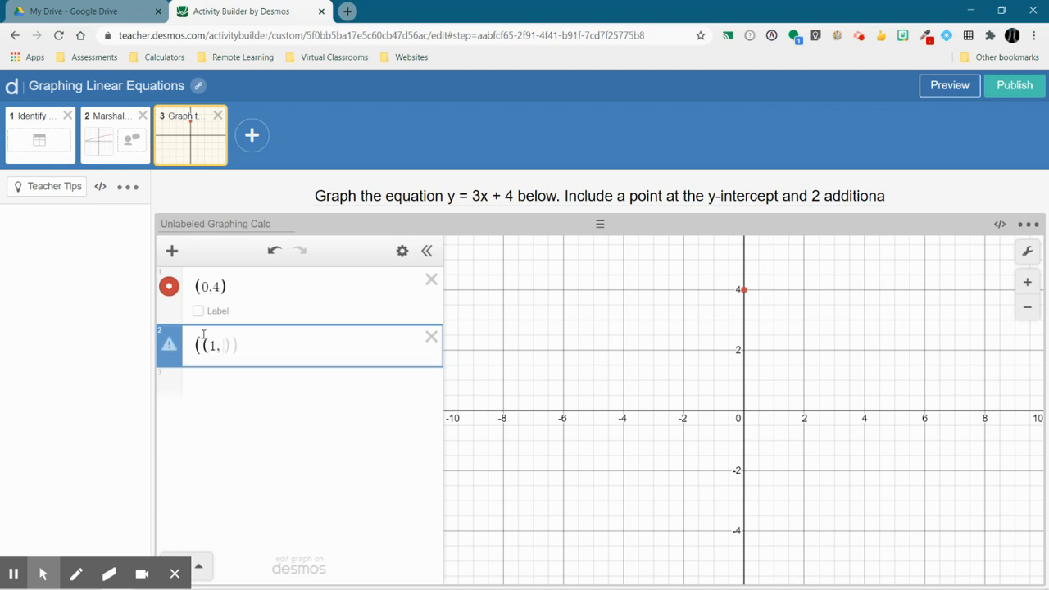
{"action": "key", "text": "BackSpace"}
{"action": "key", "text": "BackSpace"}
{"action": "key", "text": "BackSpace"}
{"action": "key", "text": "BackSpace"}
{"action": "type", "text": "(1,7)"}
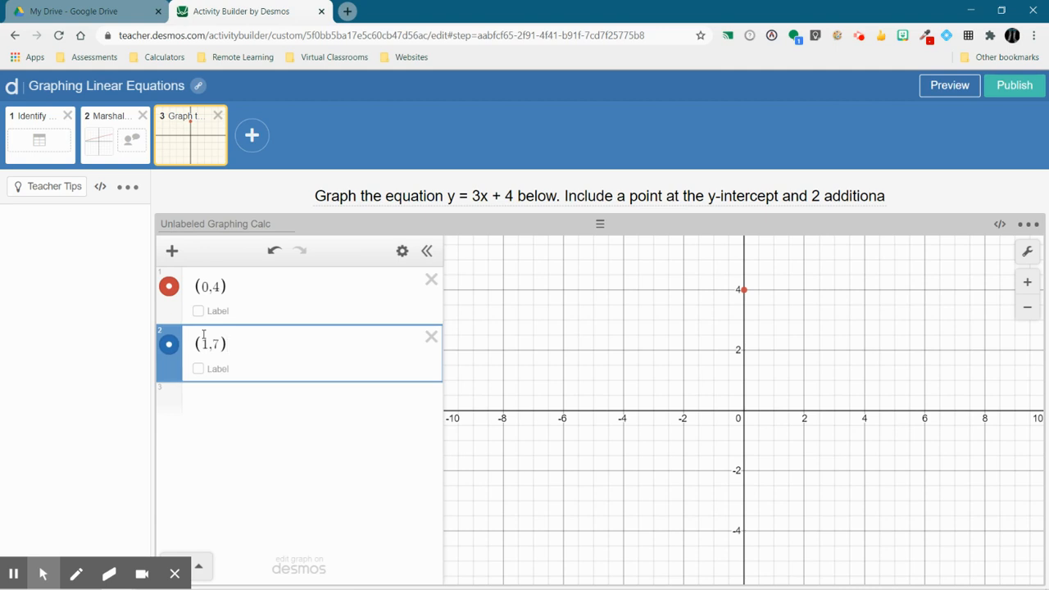
{"action": "left_click", "coordinate": [213, 397]}
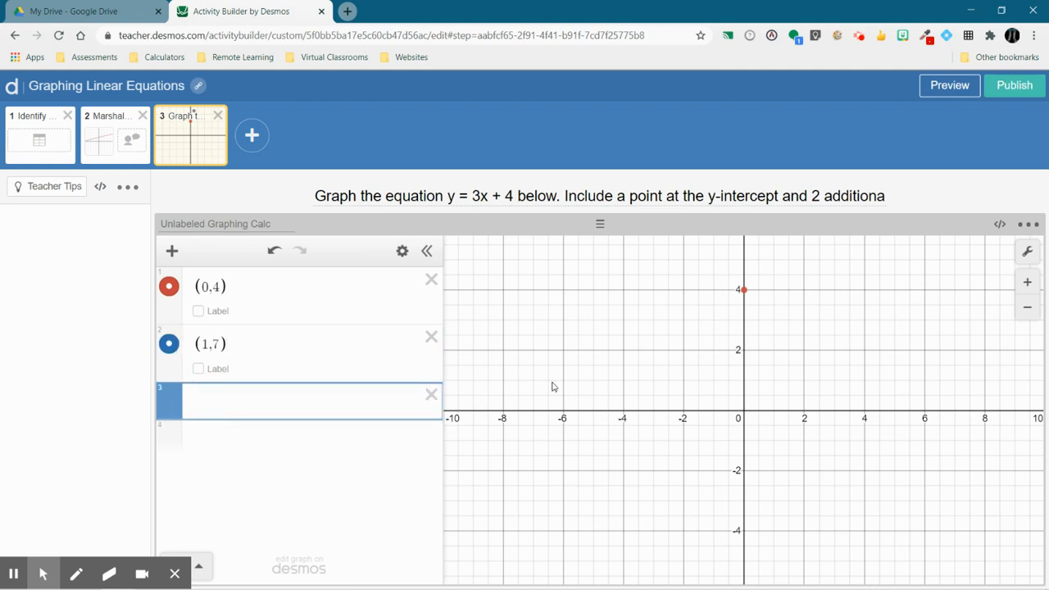
{"action": "left_click", "coordinate": [711, 363]}
{"action": "left_click_drag", "start_coordinate": [712, 363], "coordinate": [709, 440]}
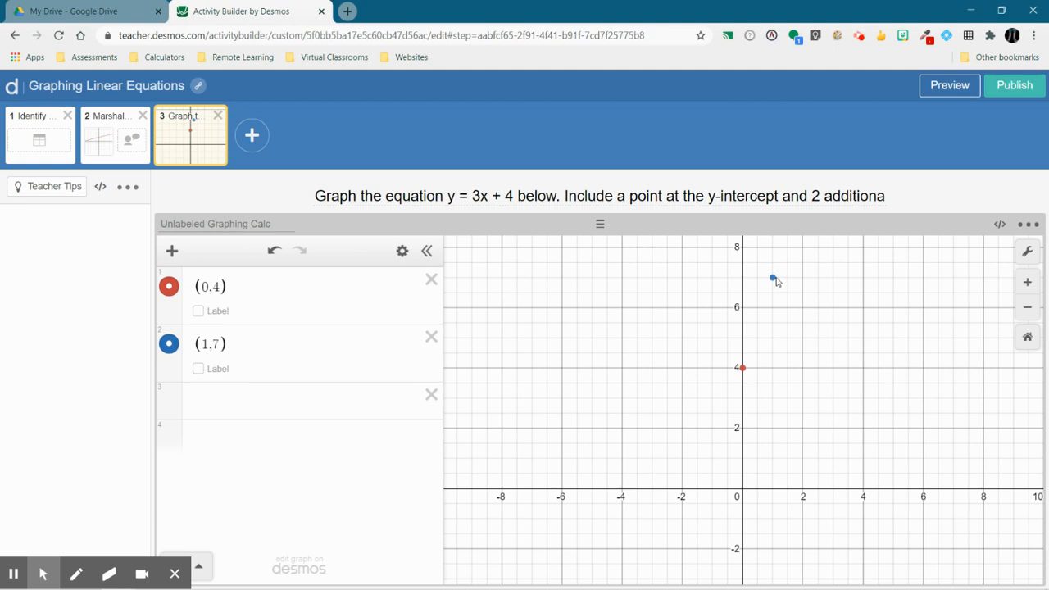
Step: Try the graph without minor gridlines and turn the minor gridlines back on
{"action": "left_click", "coordinate": [1026, 254]}
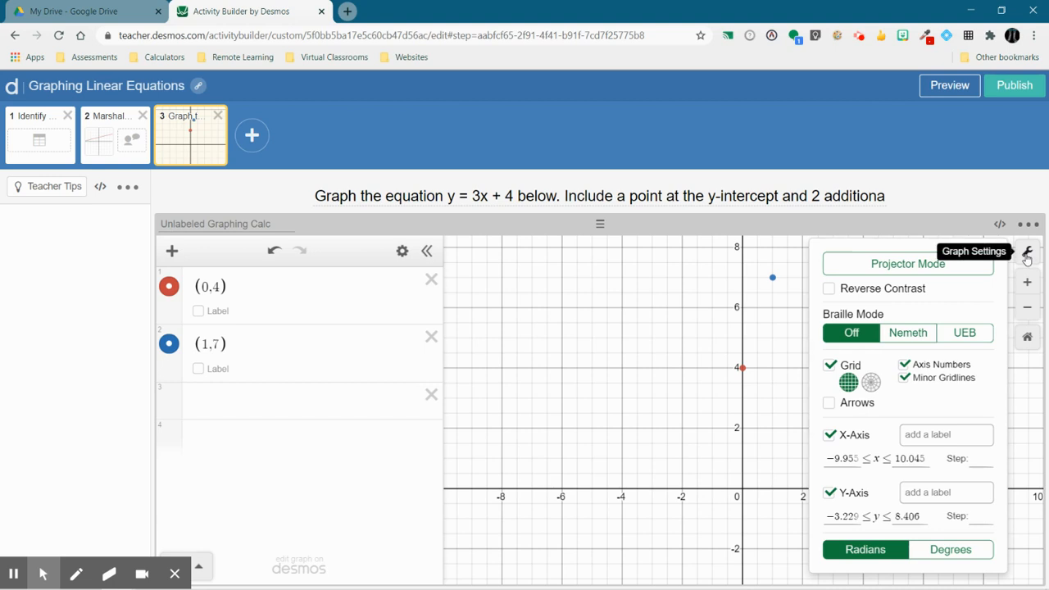
{"action": "left_click", "coordinate": [919, 380]}
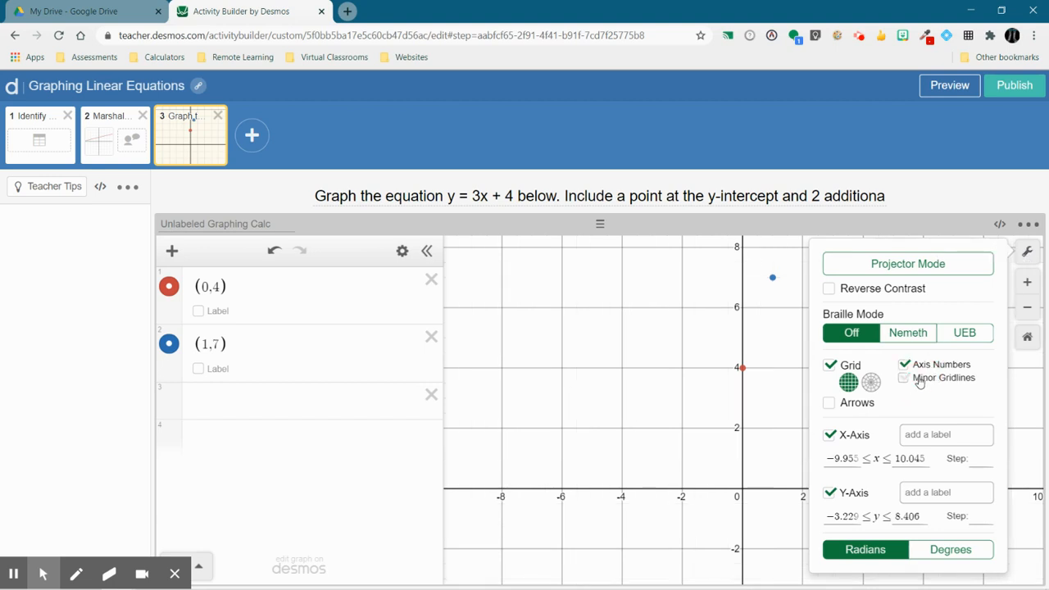
{"action": "left_click", "coordinate": [908, 381]}
{"action": "left_click", "coordinate": [909, 382]}
{"action": "left_click", "coordinate": [907, 379]}
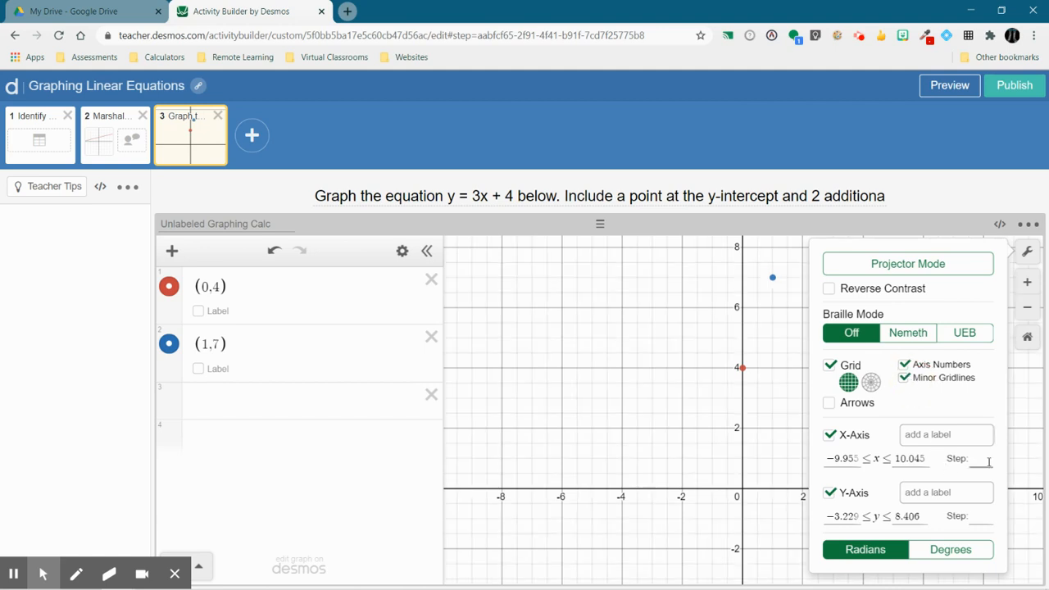
Step: Try x-axis steps of 5 and 4, clear the step value, and close the graph settings
{"action": "type", "text": "1"}
{"action": "type", "text": "5"}
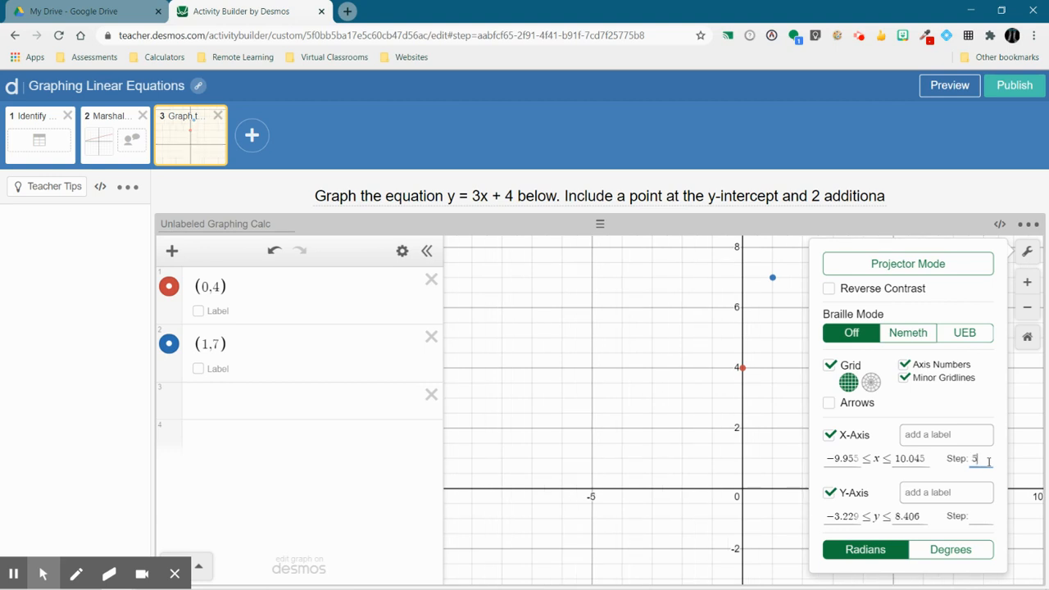
{"action": "key", "text": "BackSpace"}
{"action": "type", "text": "4"}
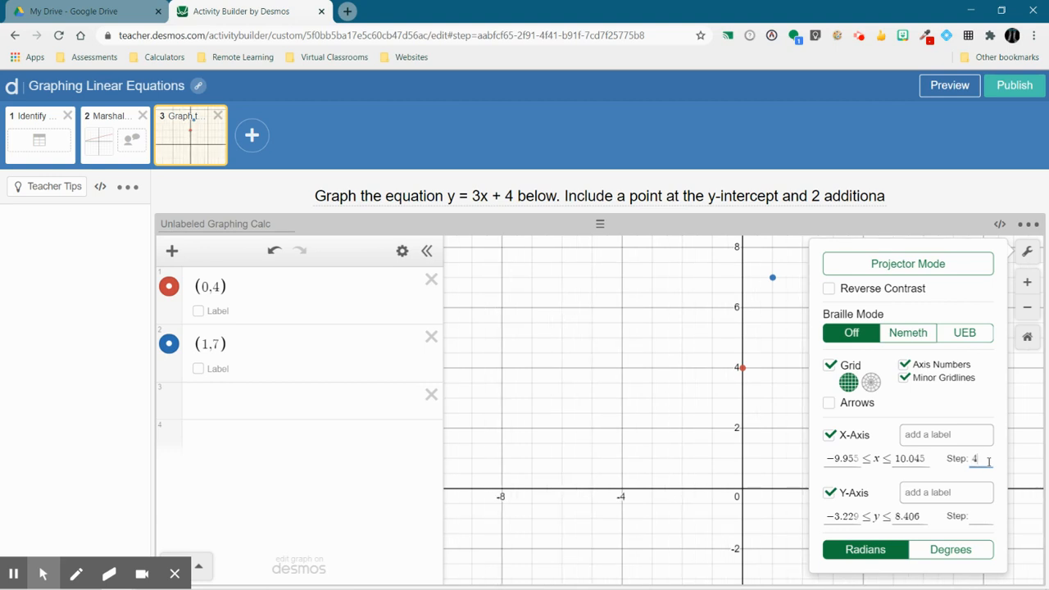
{"action": "key", "text": "BackSpace"}
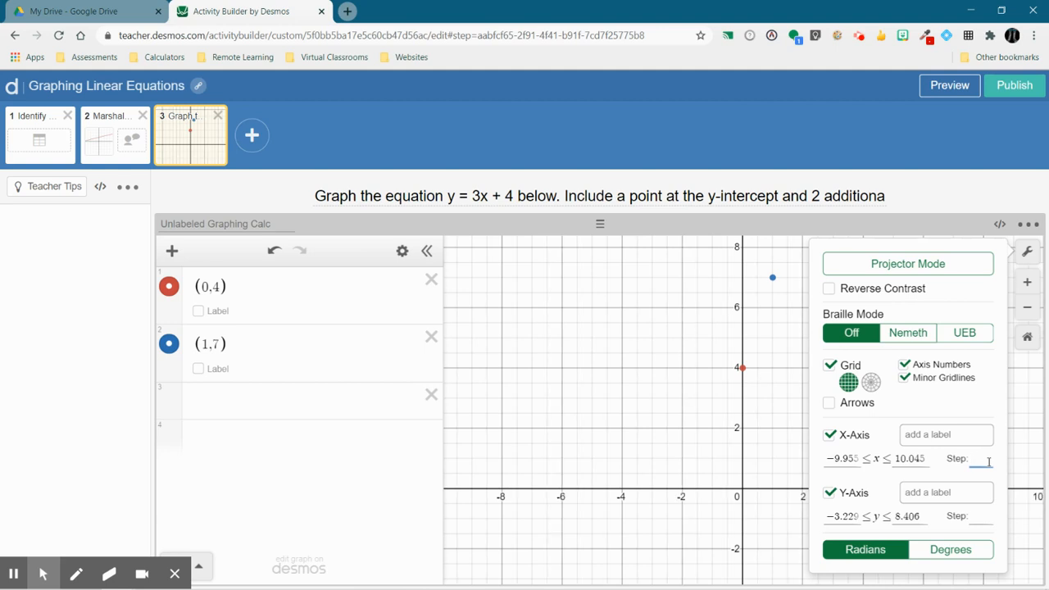
{"action": "left_click", "coordinate": [1026, 256]}
Step: Plot the point (-1, 1) as the calculator's third expression
{"action": "left_click", "coordinate": [209, 414]}
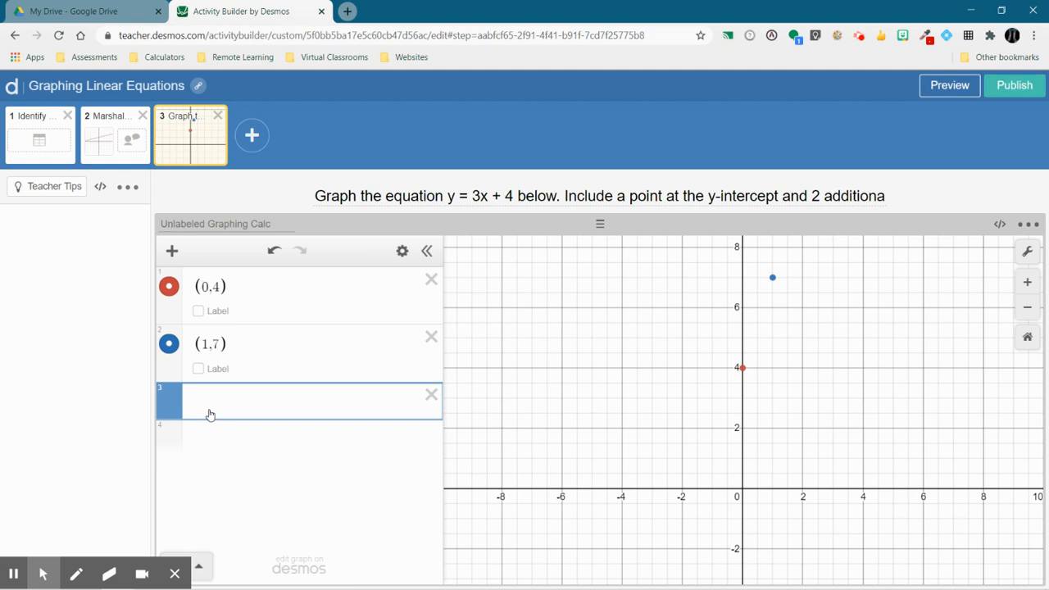
{"action": "type", "text": "(-1,"}
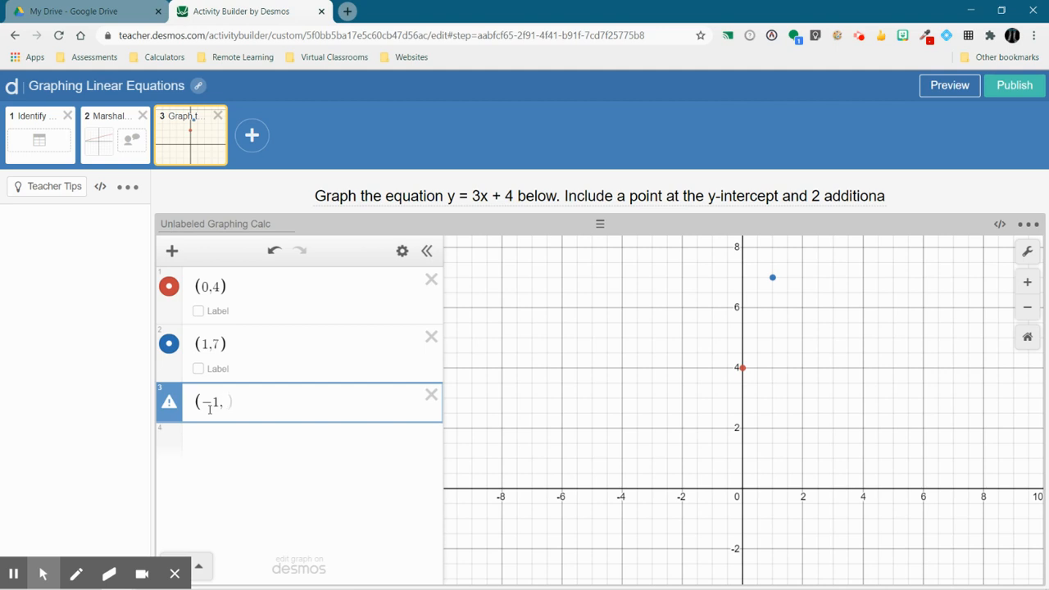
{"action": "type", "text": " 1)"}
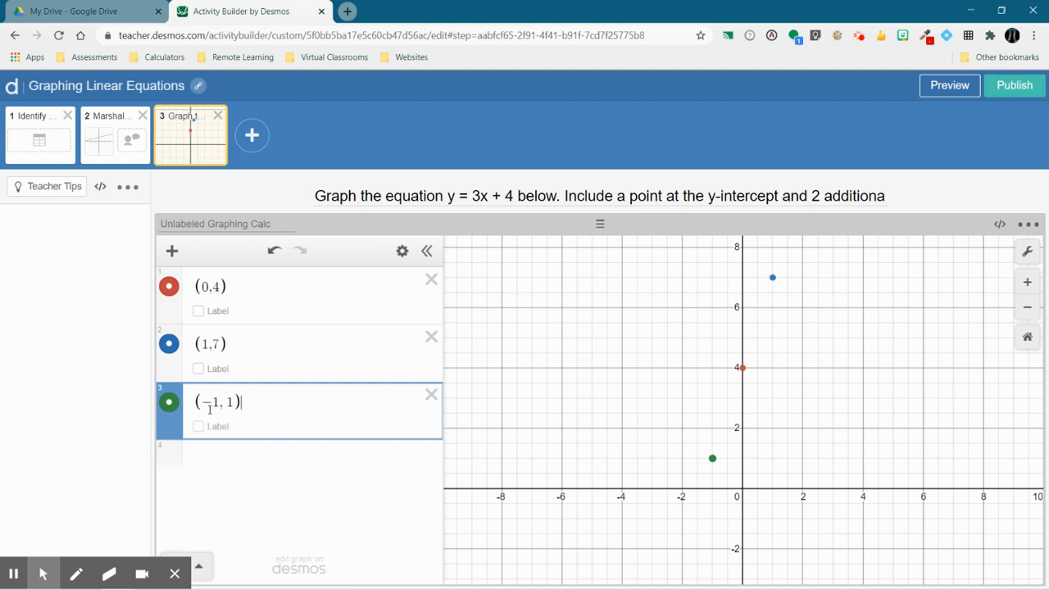
{"action": "left_click", "coordinate": [655, 446]}
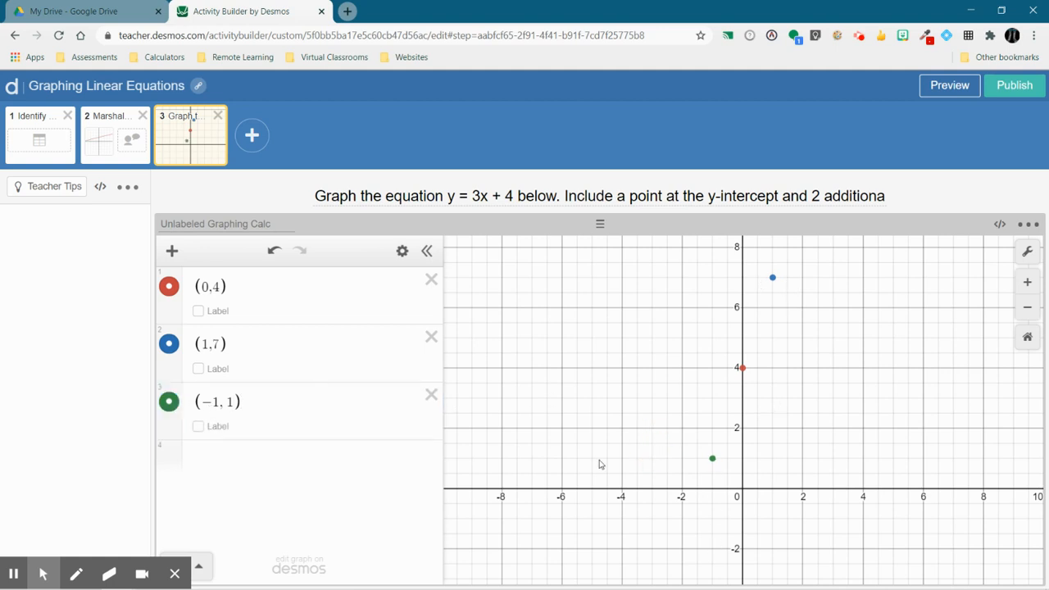
Step: Graph the line y = 3x + 4 as the calculator's fourth expression
{"action": "left_click", "coordinate": [201, 462]}
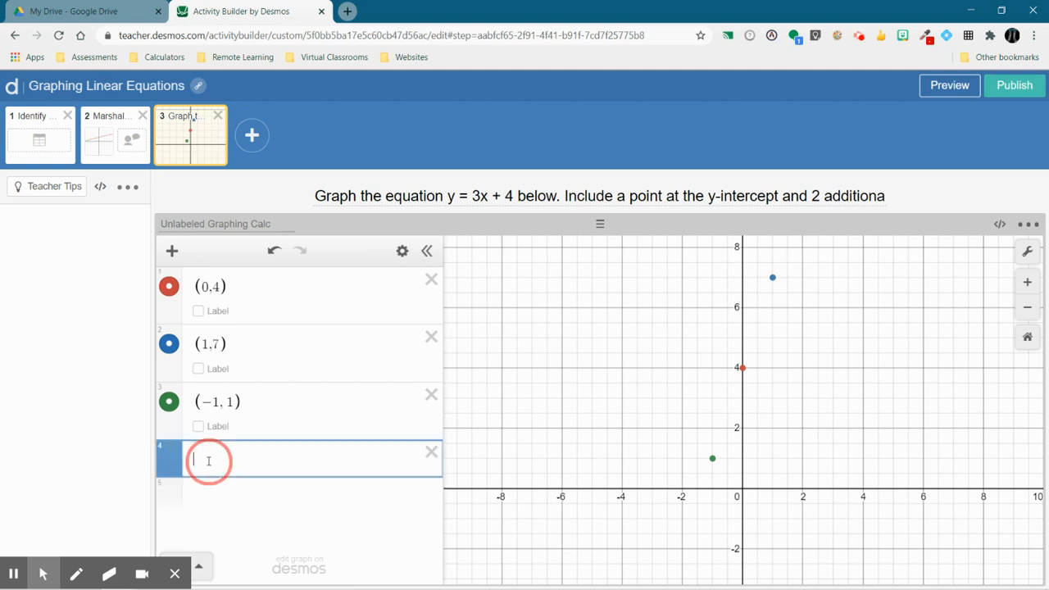
{"action": "type", "text": "y = 3x "}
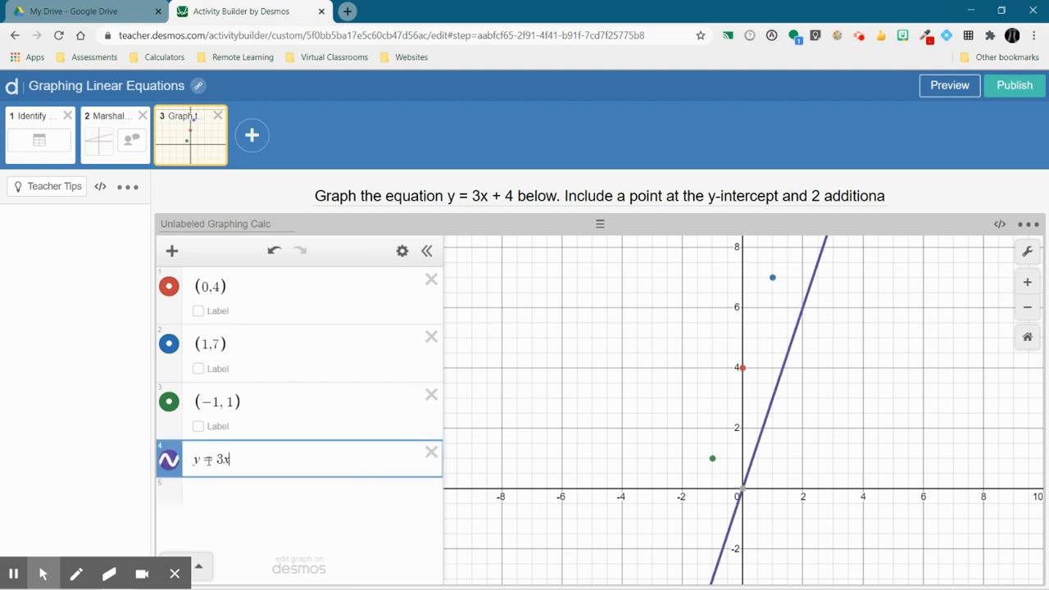
{"action": "type", "text": "+ 4"}
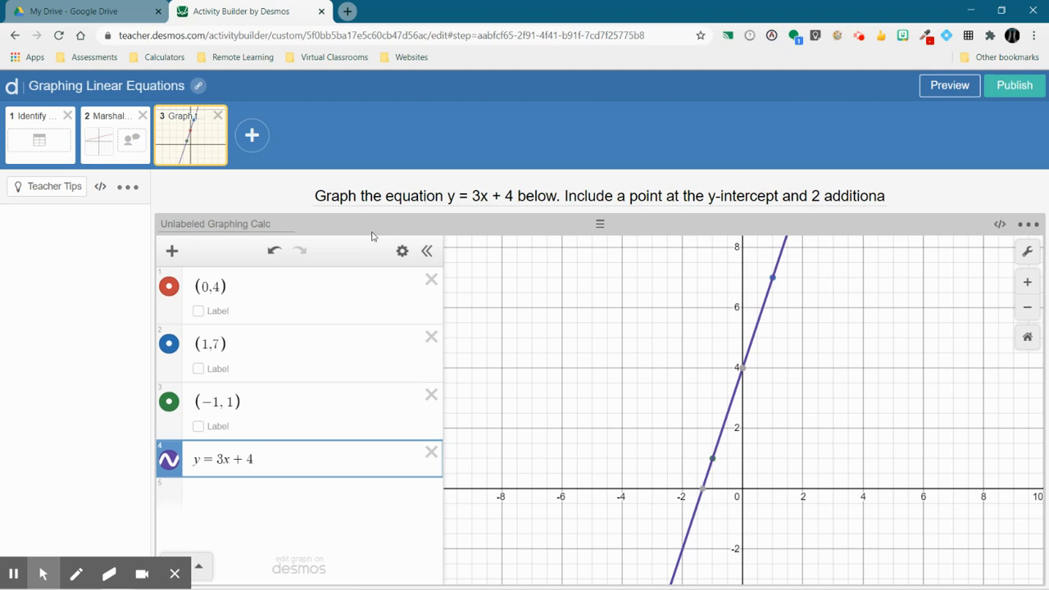
Step: Delete all the points and the line from the calculator and check the emptied screen in the student preview
{"action": "left_click", "coordinate": [427, 287]}
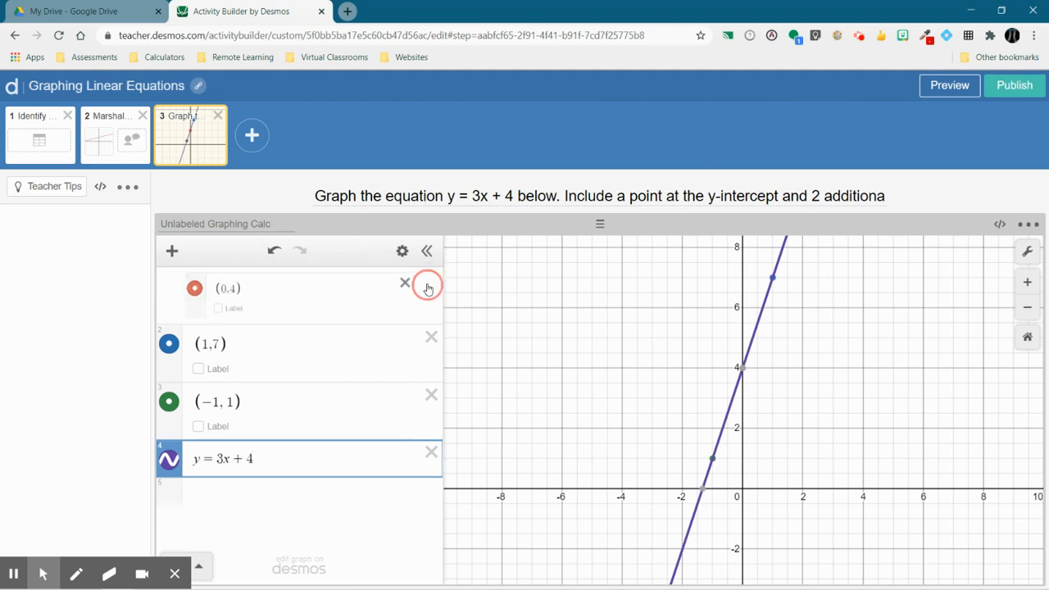
{"action": "left_click", "coordinate": [431, 331]}
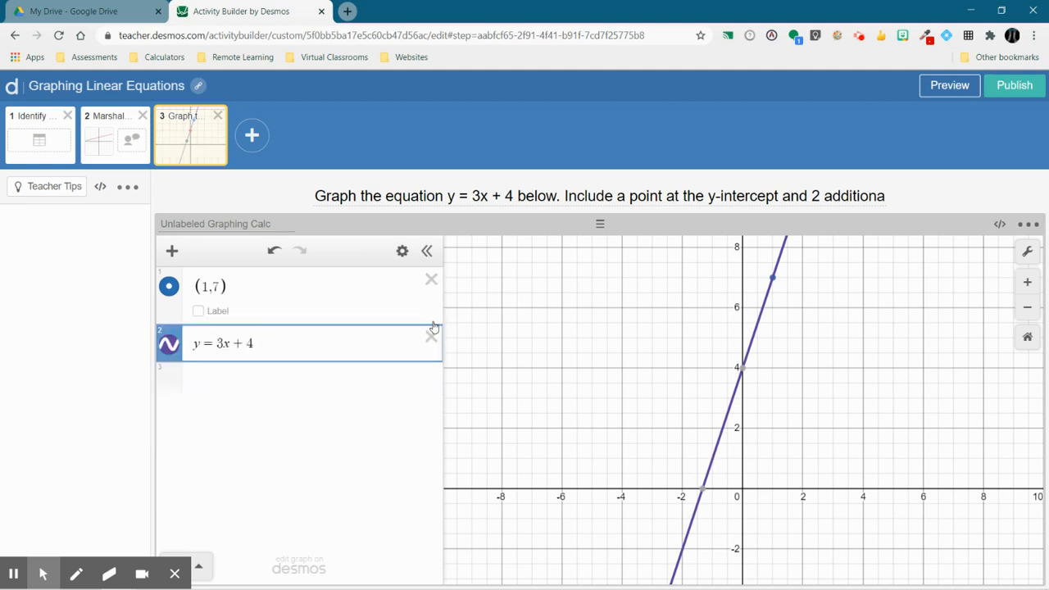
{"action": "left_click", "coordinate": [432, 331]}
{"action": "left_click", "coordinate": [432, 280]}
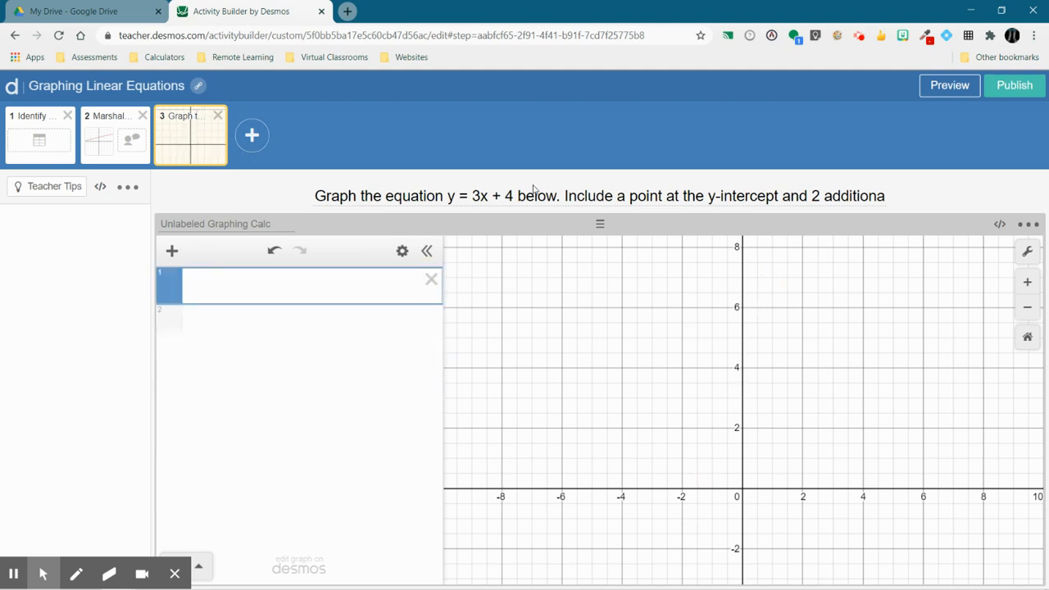
{"action": "left_click", "coordinate": [941, 87]}
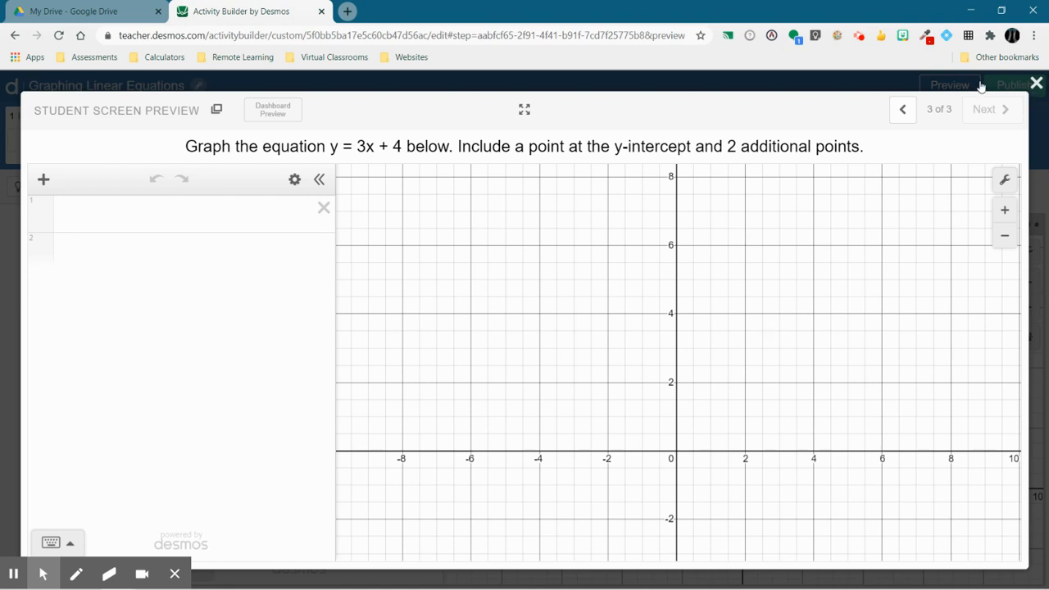
{"action": "left_click", "coordinate": [1036, 84]}
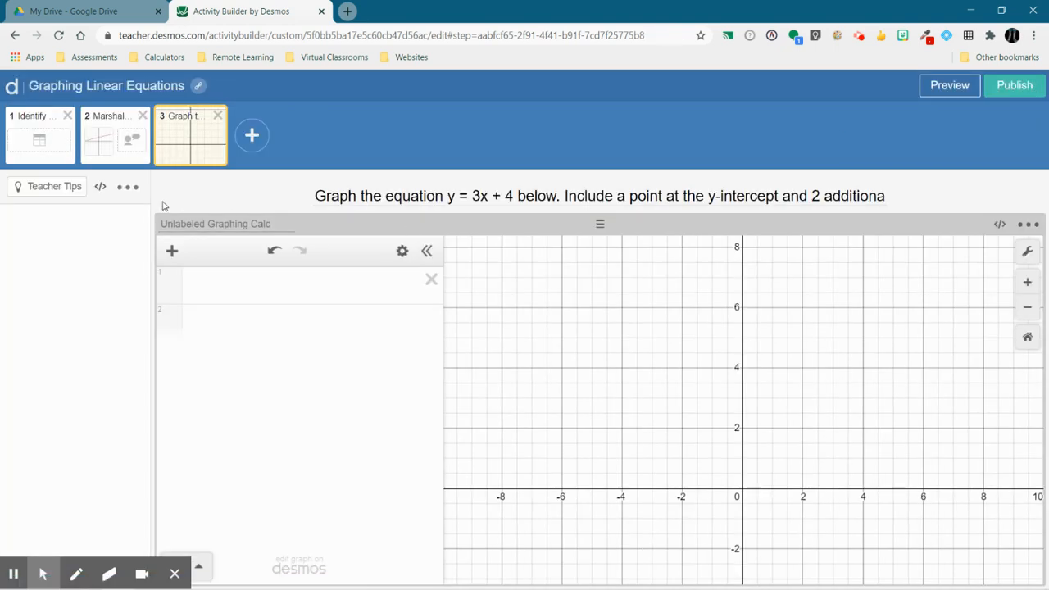
Step: Add a fourth screen titled "Order the equations from least to greatest"
{"action": "left_click", "coordinate": [252, 137]}
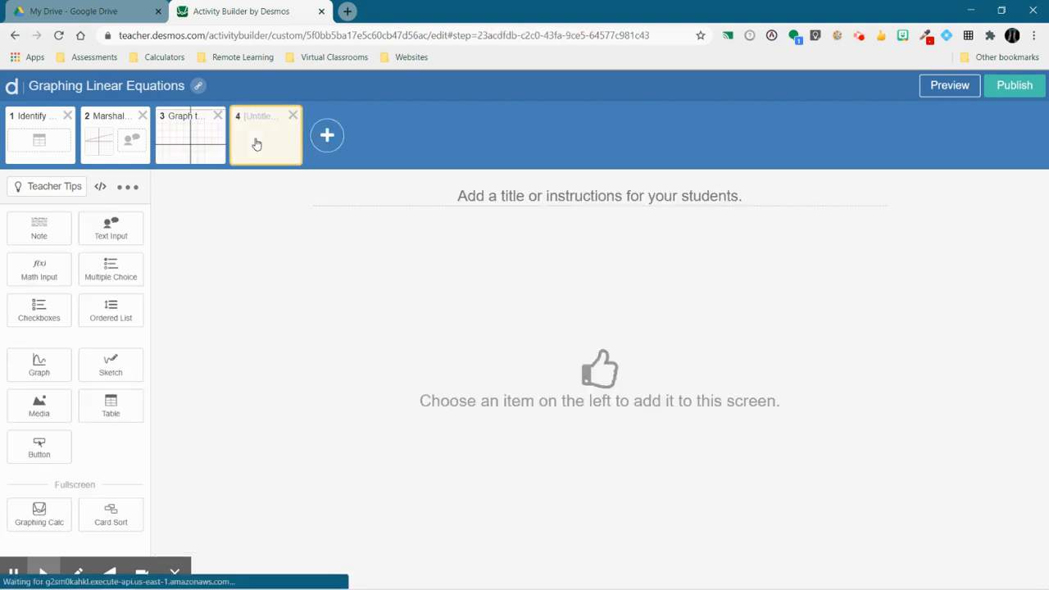
{"action": "left_click", "coordinate": [602, 196]}
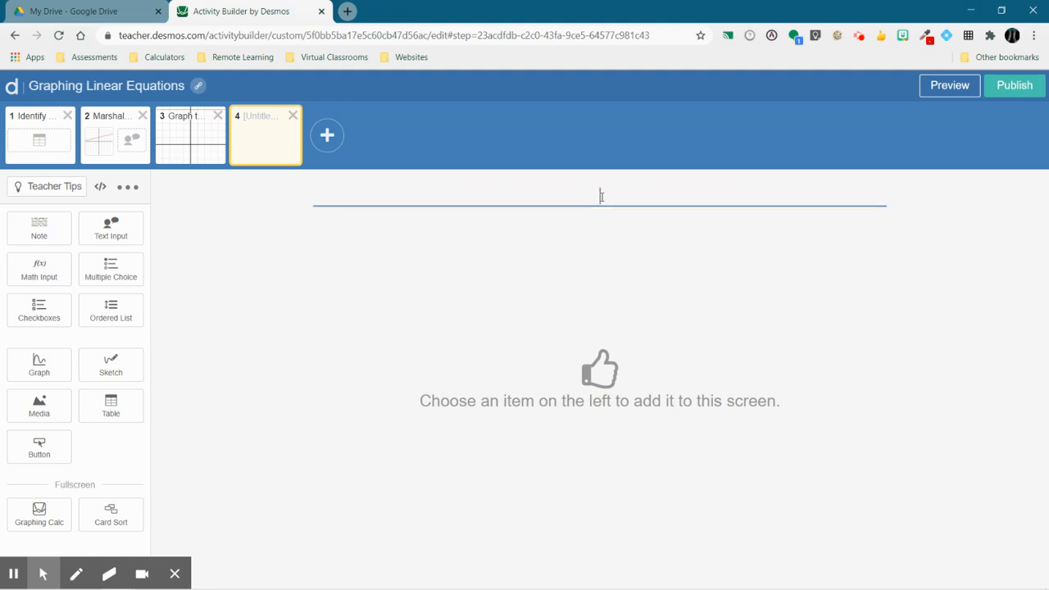
{"action": "type", "text": "Order the equaTION"}
{"action": "key", "text": "BackSpace"}
{"action": "key", "text": "BackSpace"}
{"action": "key", "text": "BackSpace"}
{"action": "key", "text": "BackSpace"}
{"action": "type", "text": "tio"}
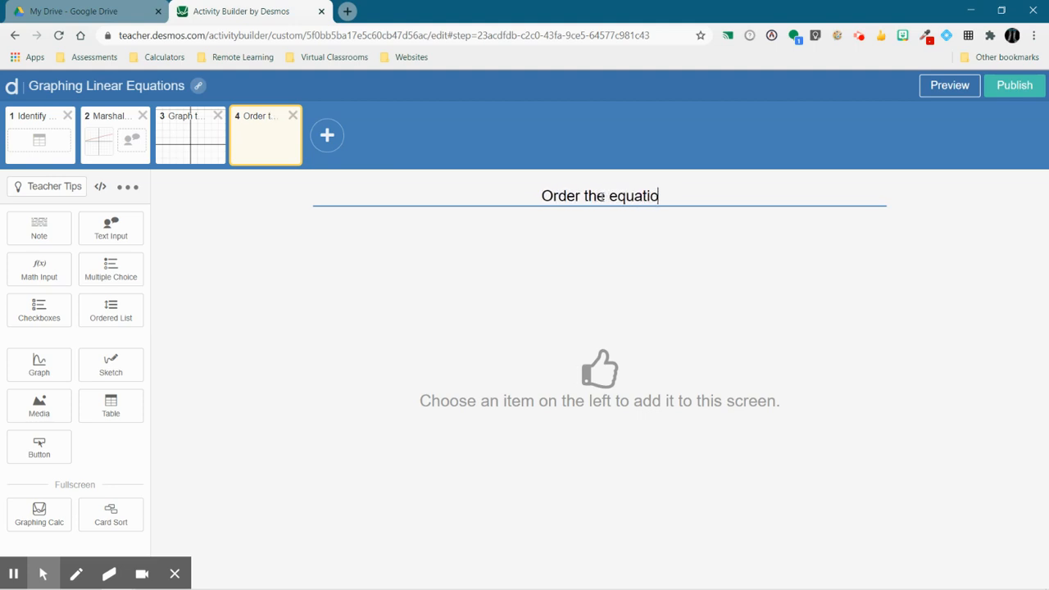
{"action": "type", "text": "ns from least to"}
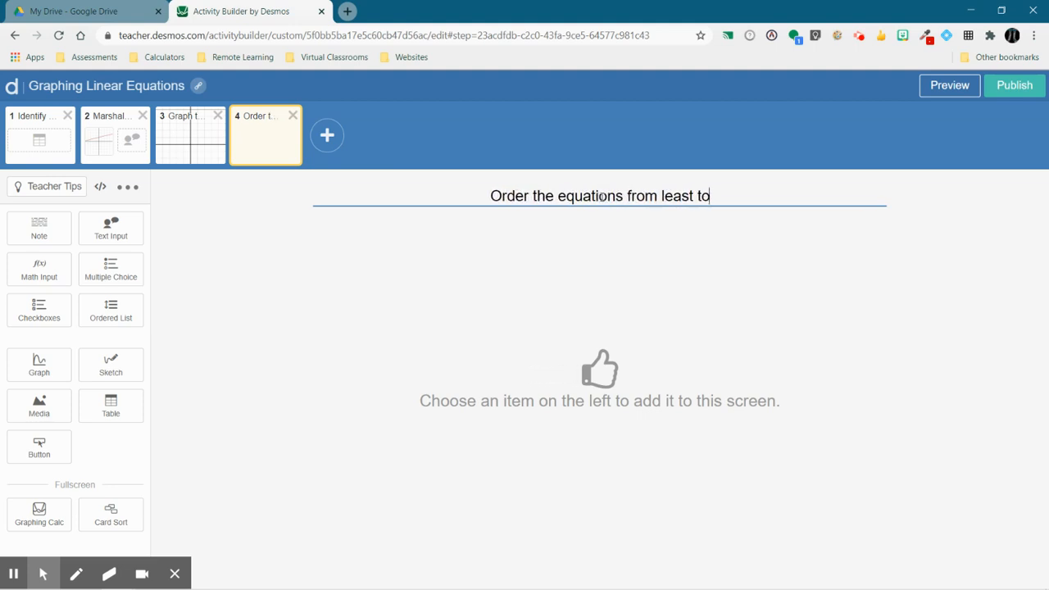
{"action": "type", "text": " greatest"}
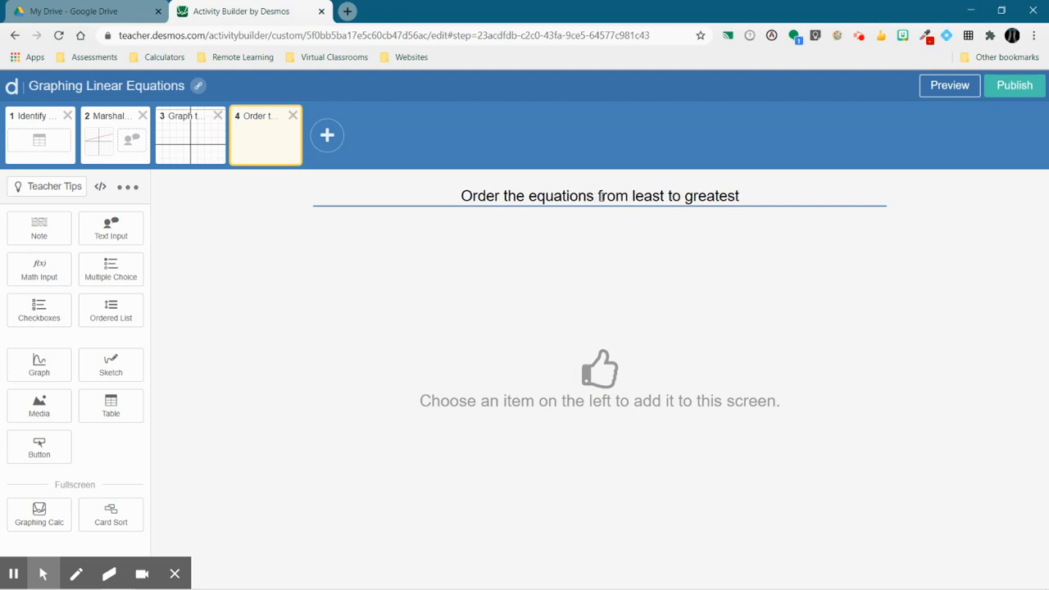
Step: Reword the screen title to "Order the slopes of the equations from least to greatest."
{"action": "left_click", "coordinate": [527, 199]}
{"action": "type", "text": "slopes of the "}
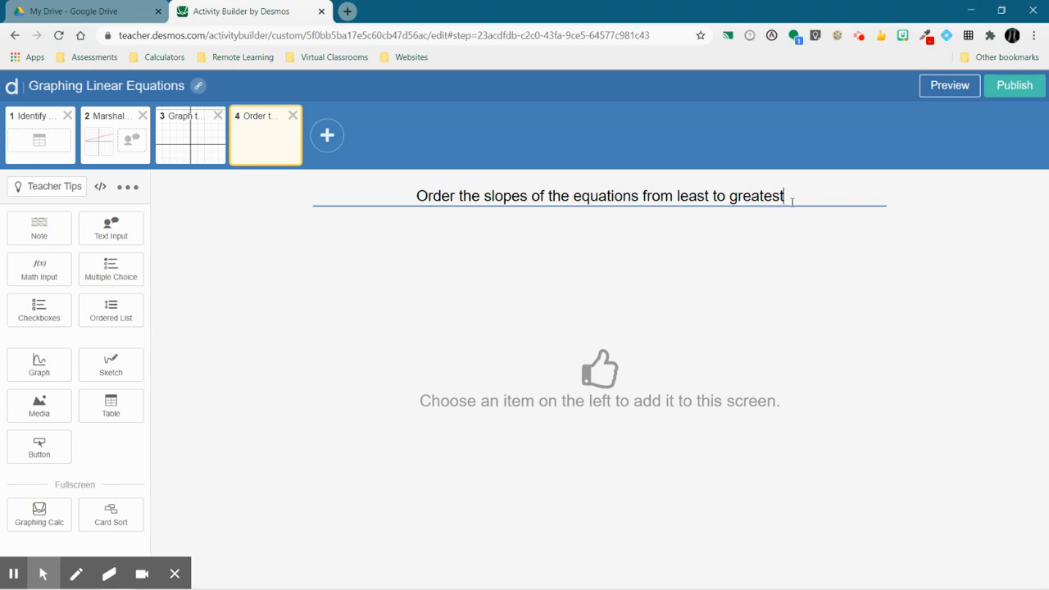
{"action": "type", "text": "."}
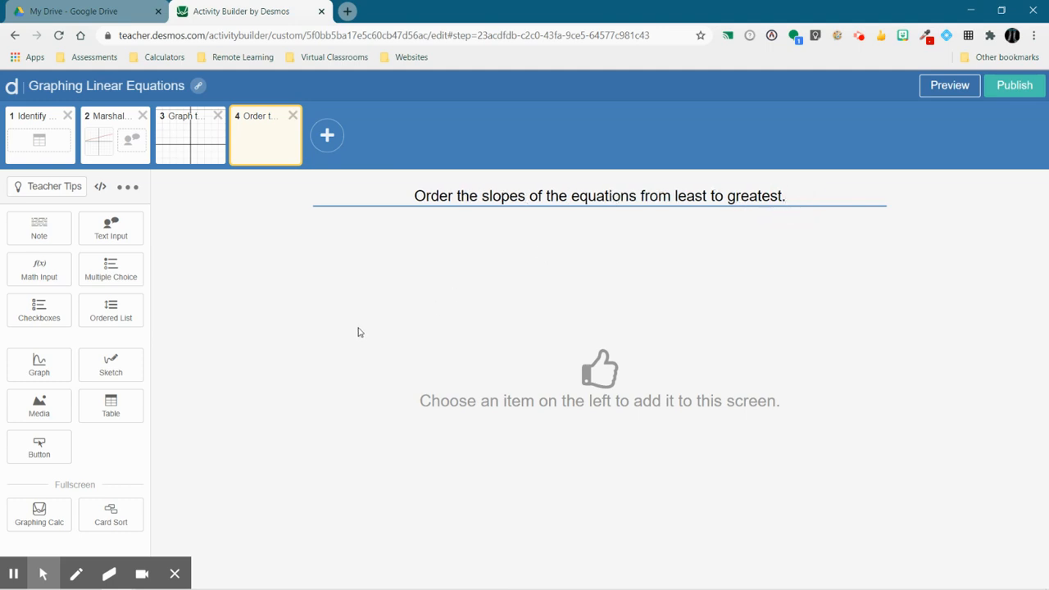
Step: Add an ordered list to the screen, labelled from "Smallest Slope" to "Largest Slope"
{"action": "left_click", "coordinate": [112, 311]}
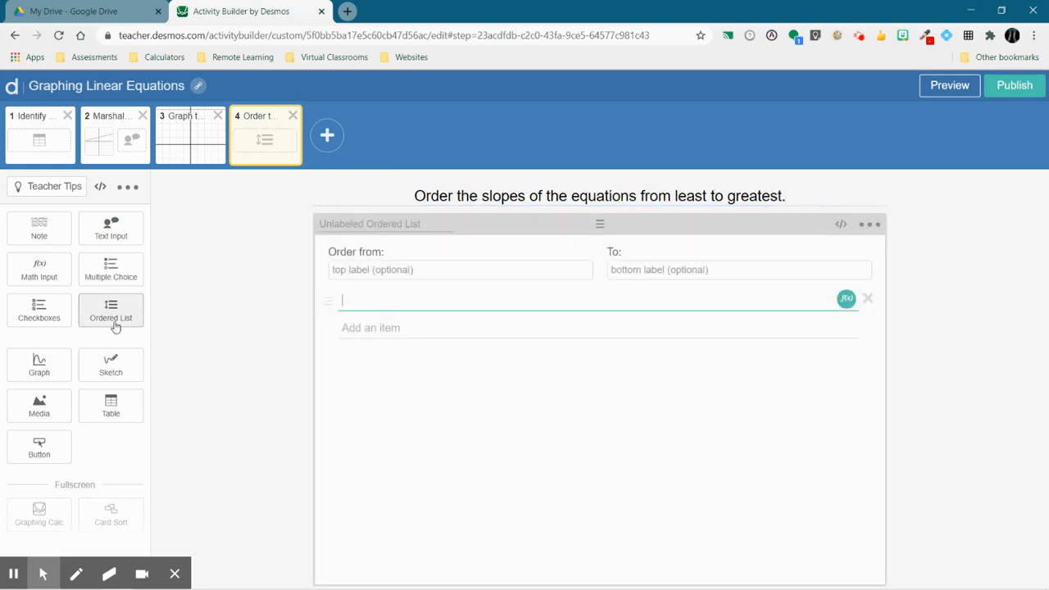
{"action": "left_click", "coordinate": [494, 271]}
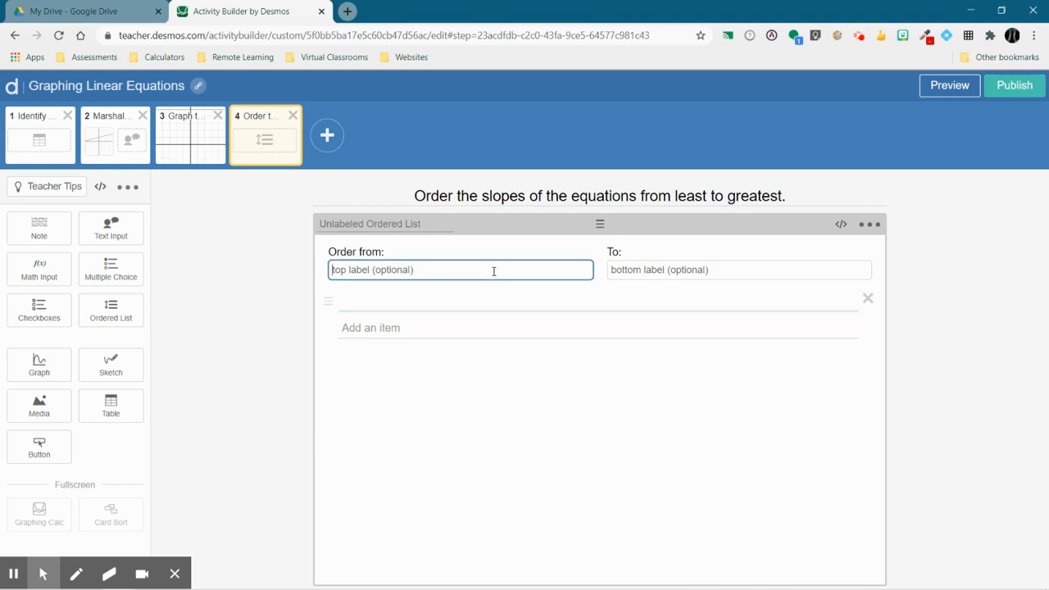
{"action": "type", "text": "Smallest Slope"}
{"action": "left_click", "coordinate": [612, 273]}
{"action": "type", "text": "Lar"}
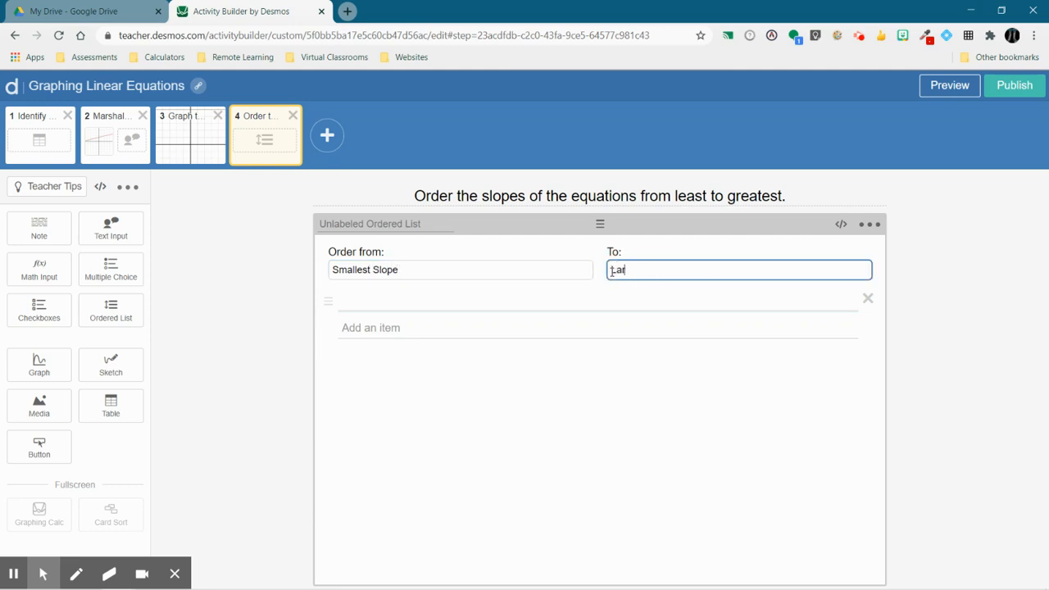
{"action": "type", "text": "gest Slp"}
{"action": "type", "text": "pe"}
Step: Enter y = 2x - 3 and y = 1/4x + 7 as the first two items of the ordered list
{"action": "left_click", "coordinate": [505, 327]}
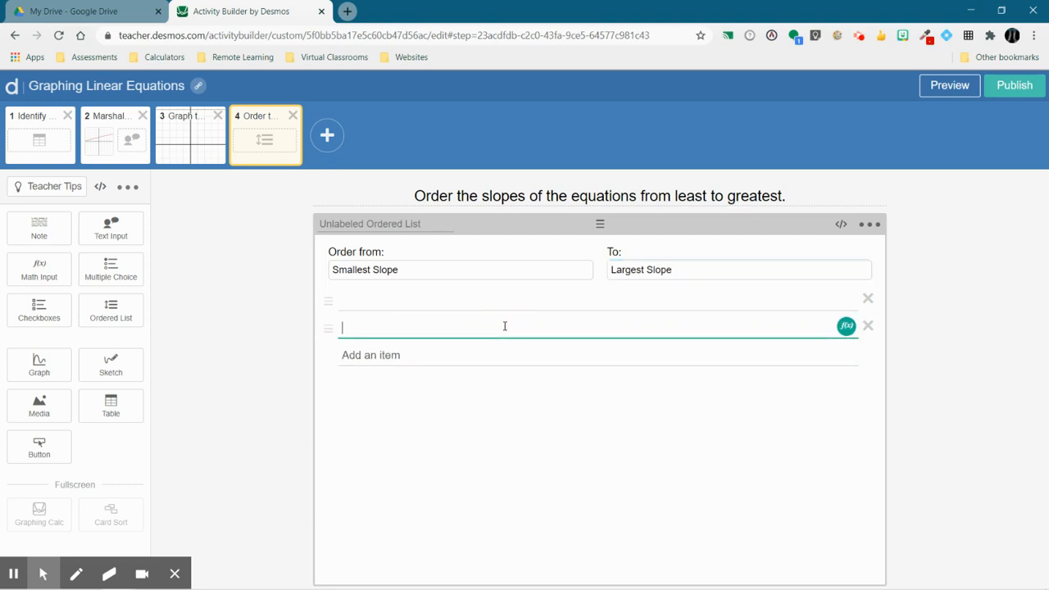
{"action": "left_click", "coordinate": [485, 298]}
{"action": "type", "text": "y"}
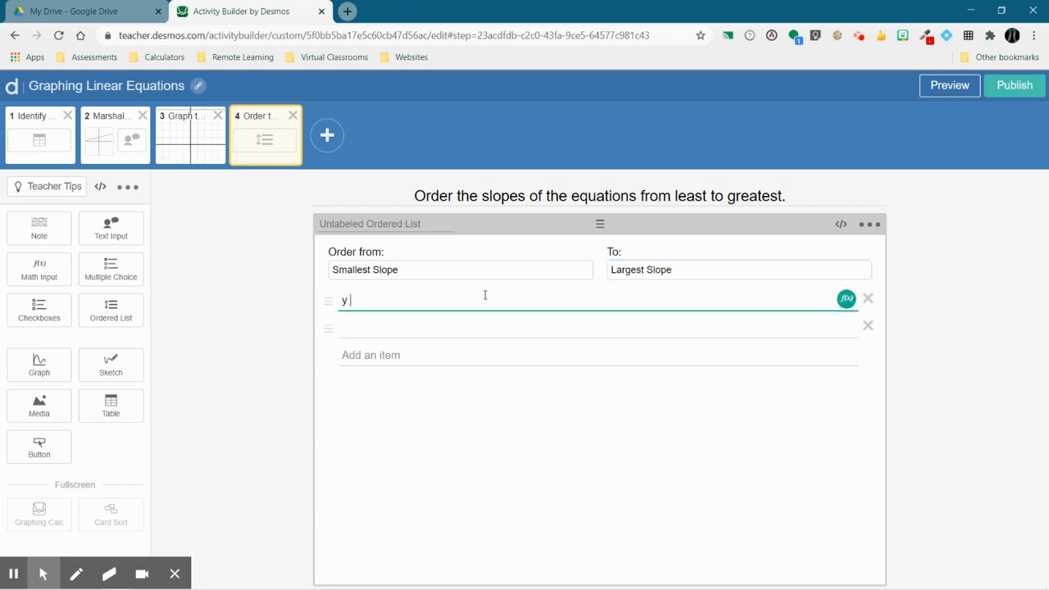
{"action": "type", "text": " = 2x - 3"}
{"action": "left_click", "coordinate": [444, 327]}
{"action": "type", "text": "y = "}
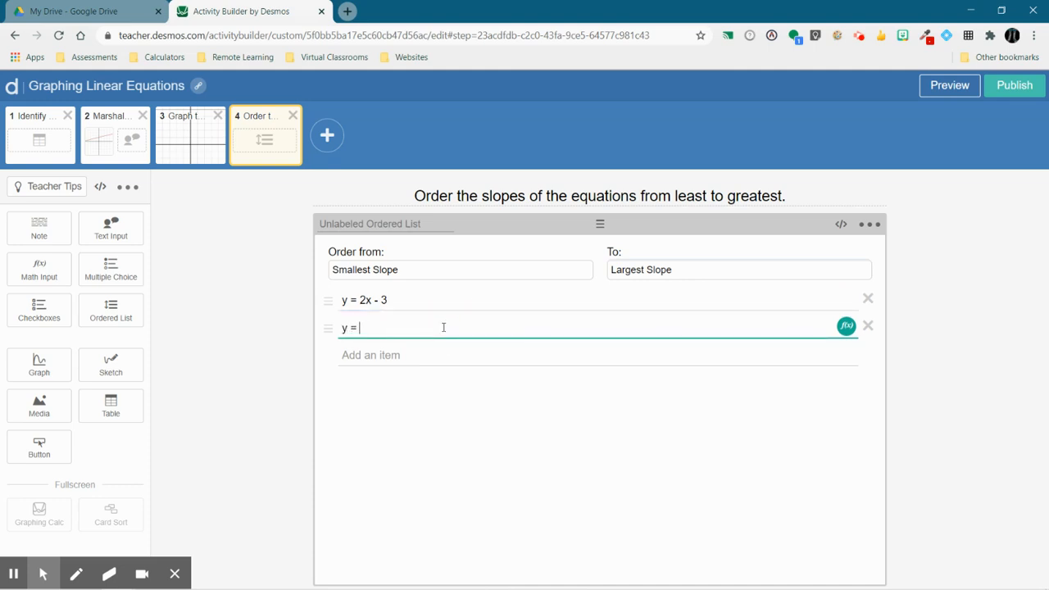
{"action": "type", "text": "1/4x + 7"}
Step: Add y = 5x, y = 3/2x - 4 and y = 8 as the remaining items of the ordered list
{"action": "left_click", "coordinate": [411, 355]}
{"action": "type", "text": "y = "}
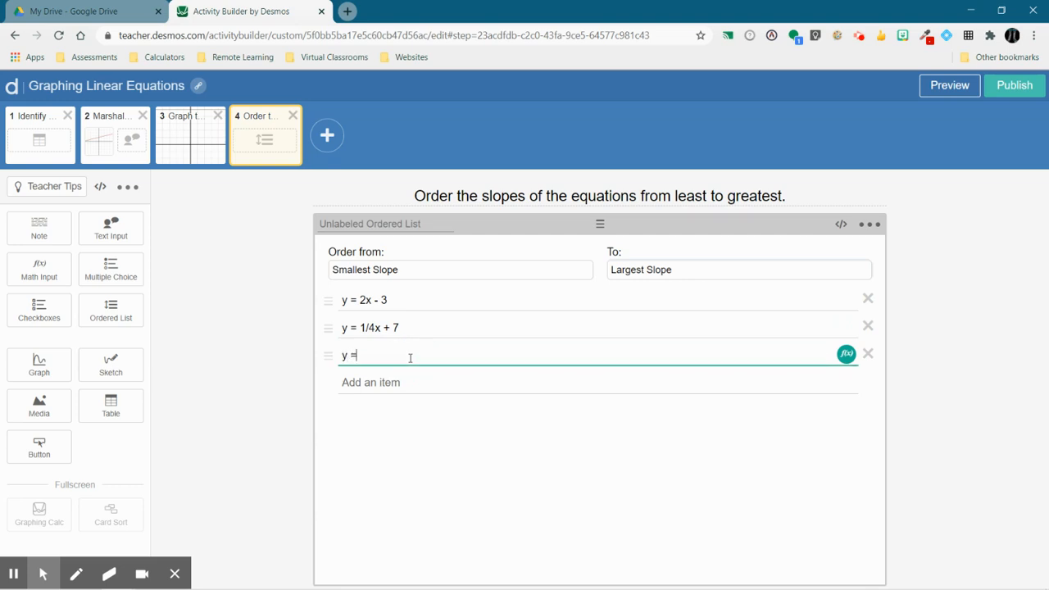
{"action": "type", "text": "5x"}
{"action": "left_click", "coordinate": [402, 379]}
{"action": "type", "text": "y = "}
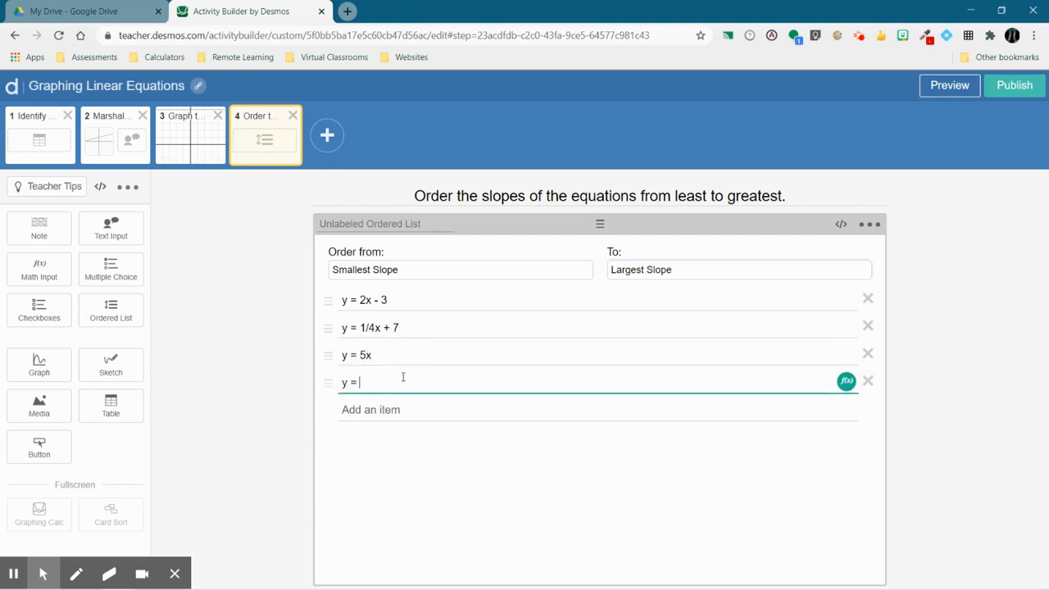
{"action": "type", "text": "3/2x - 4"}
{"action": "left_click", "coordinate": [374, 410]}
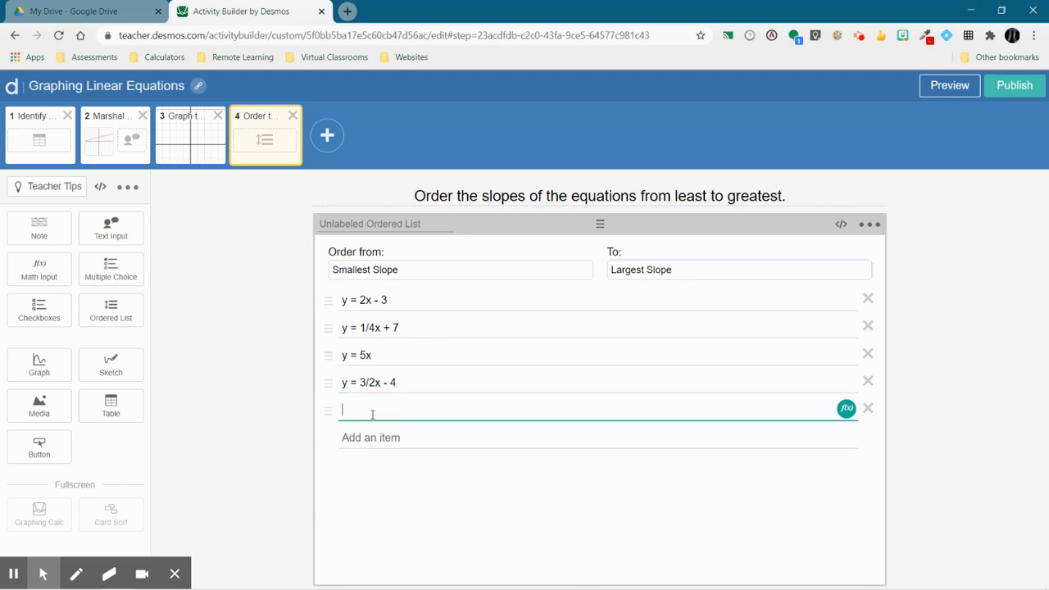
{"action": "type", "text": "y = 8x"}
Step: Test the ordered list in the student preview by arranging the equations as y = 8, 1/4x + 7, 3/2x - 4, 2x - 3, 5x
{"action": "left_click", "coordinate": [948, 85]}
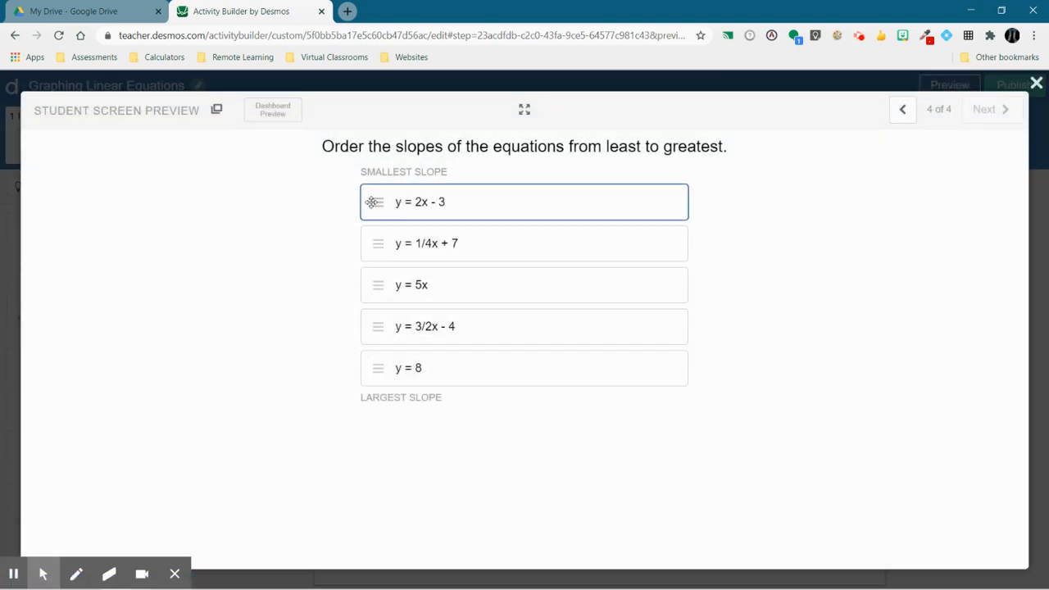
{"action": "left_click", "coordinate": [374, 202]}
{"action": "left_click_drag", "start_coordinate": [374, 202], "coordinate": [371, 321]}
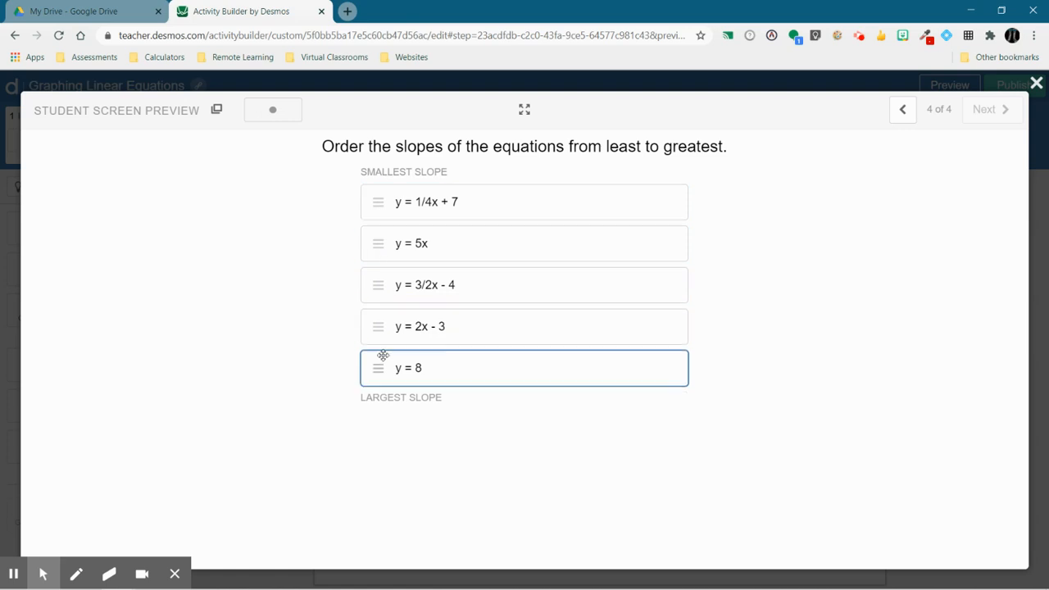
{"action": "left_click", "coordinate": [384, 289]}
{"action": "left_click_drag", "start_coordinate": [386, 262], "coordinate": [381, 245]}
{"action": "left_click_drag", "start_coordinate": [379, 336], "coordinate": [383, 280]}
{"action": "left_click_drag", "start_coordinate": [379, 368], "coordinate": [399, 191]}
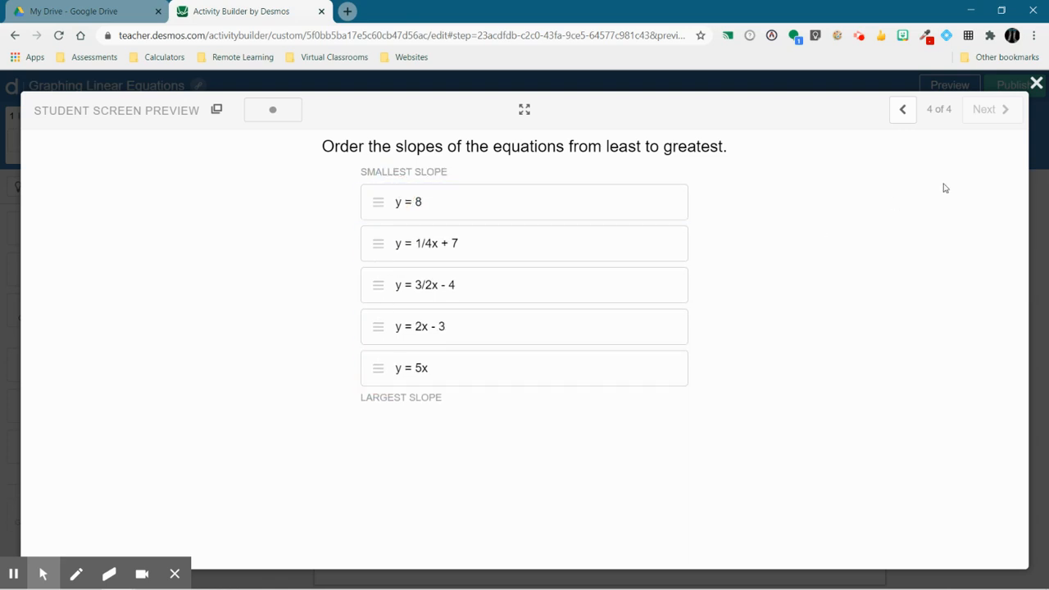
{"action": "left_click", "coordinate": [1037, 84]}
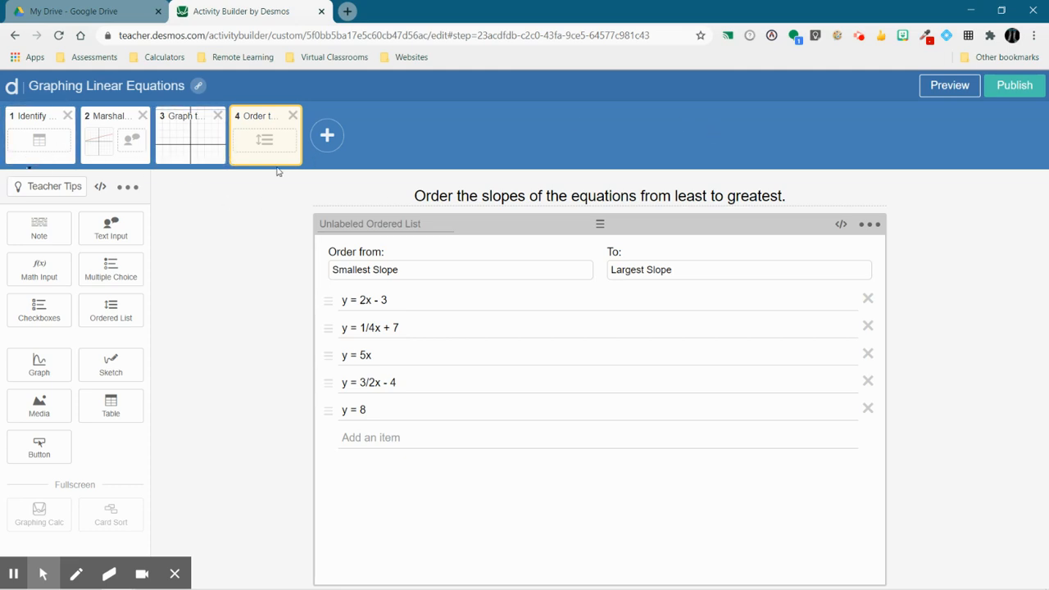
Step: Publish the activity and create a class code for it
{"action": "left_click", "coordinate": [1009, 87]}
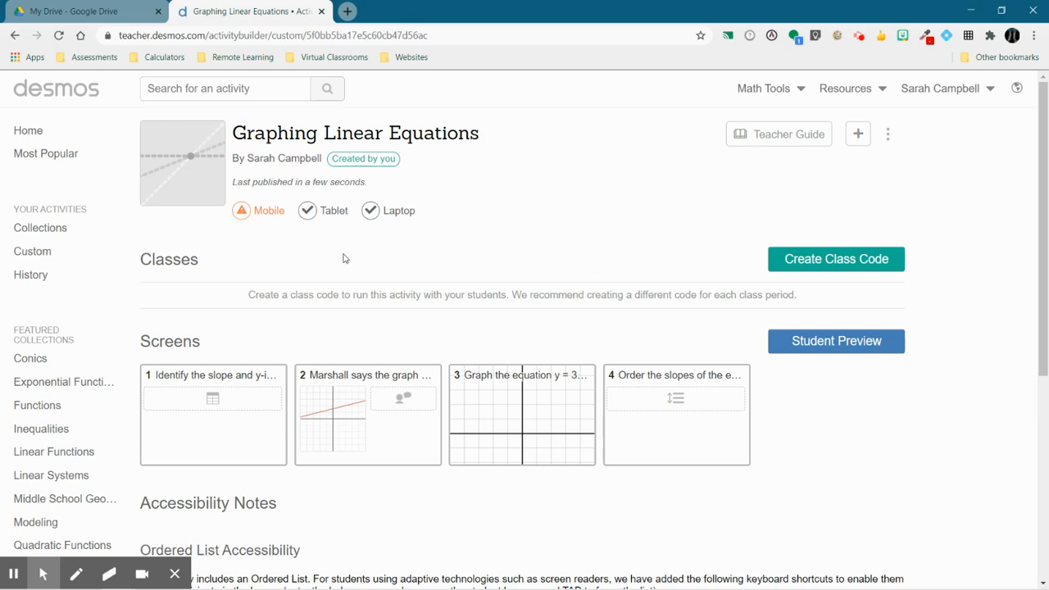
{"action": "left_click", "coordinate": [845, 262]}
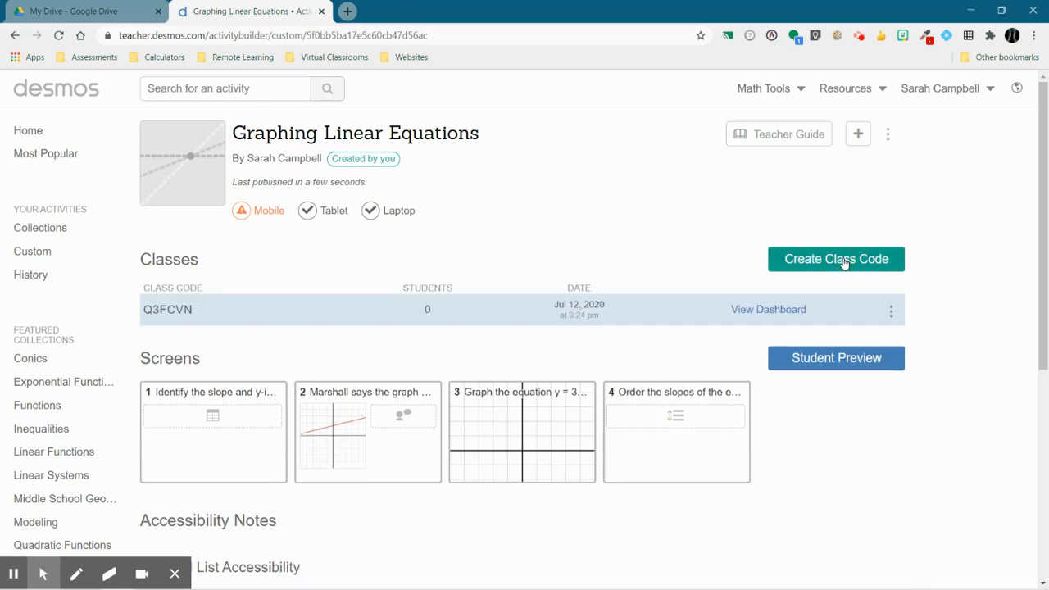
Step: Open the new class's dashboard, dismiss the student join instructions, and view the responses page for screen 1
{"action": "left_click", "coordinate": [189, 310]}
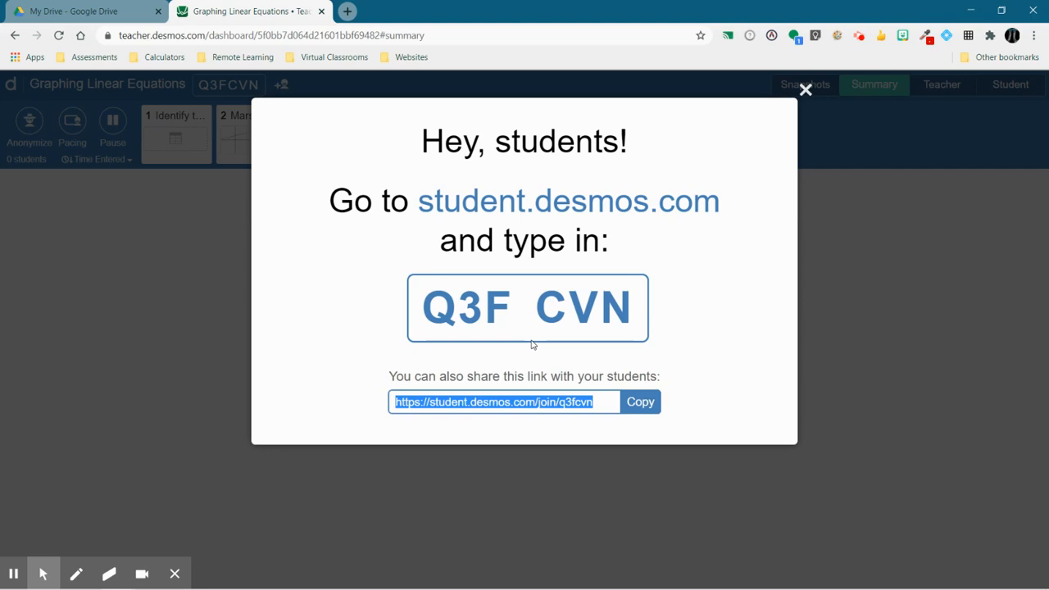
{"action": "left_click", "coordinate": [806, 90]}
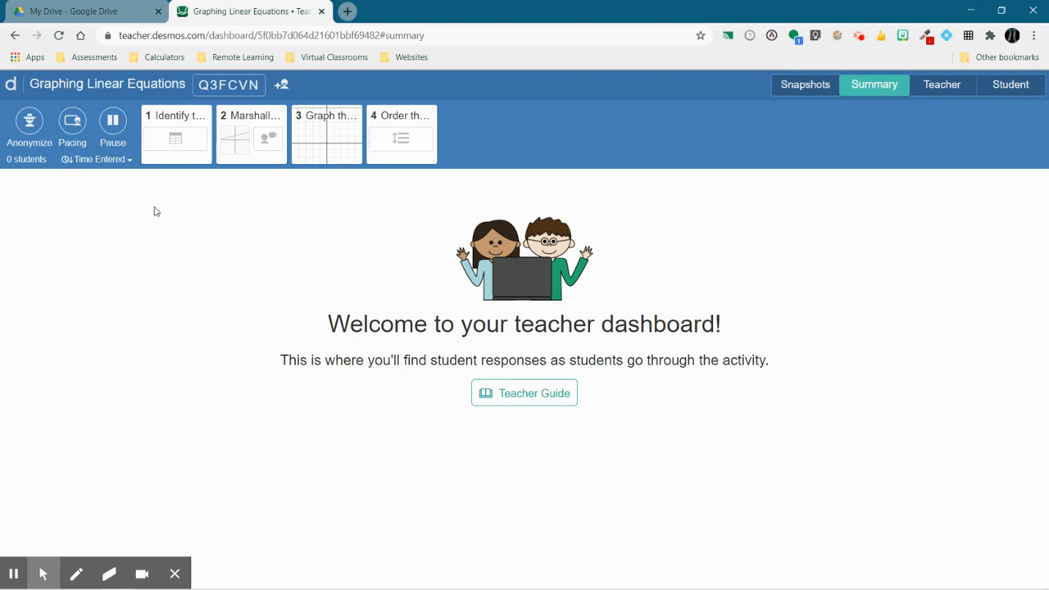
{"action": "left_click", "coordinate": [174, 141]}
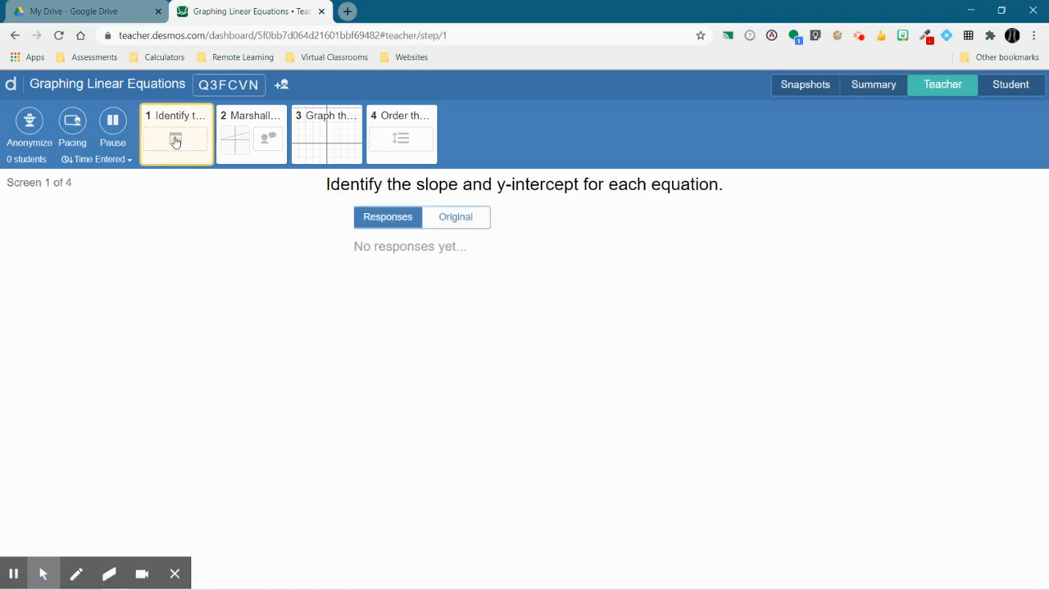
Step: View screen 2's dashboard page and turn on pacing that restricts students to screens 1–2
{"action": "left_click", "coordinate": [243, 136]}
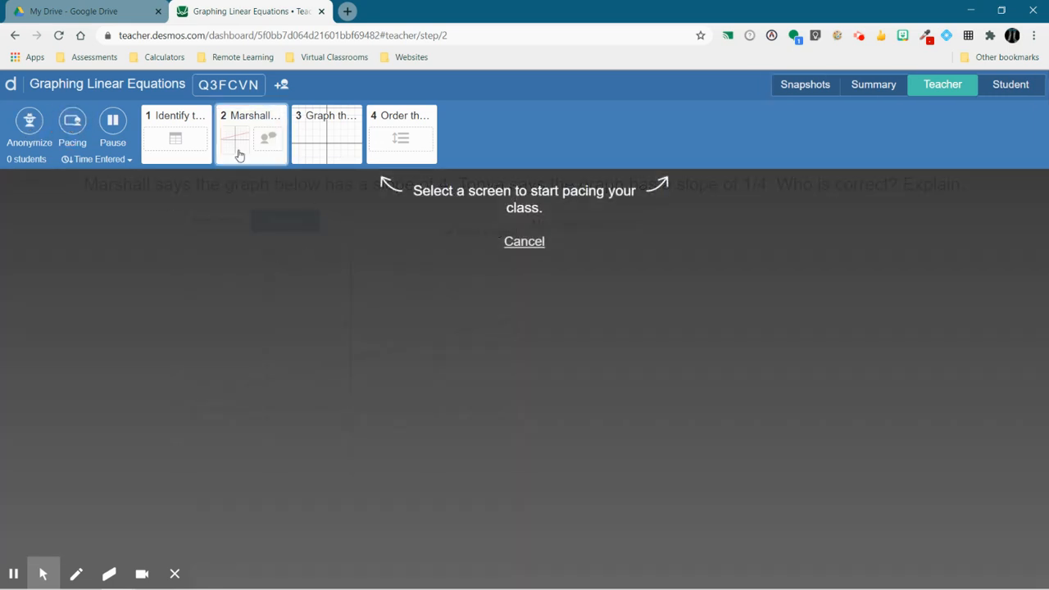
{"action": "left_click", "coordinate": [275, 123]}
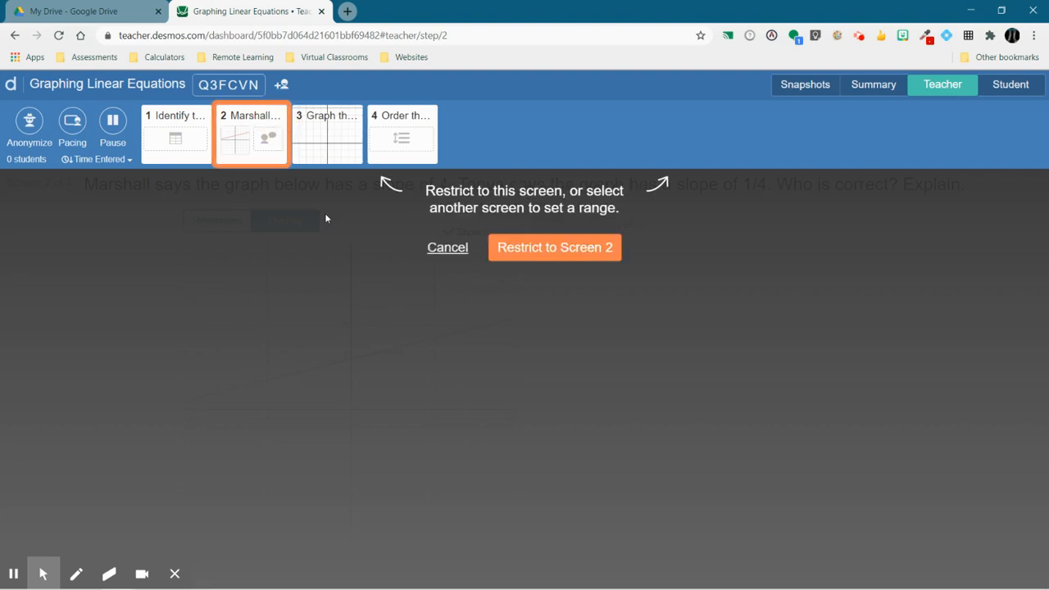
{"action": "left_click", "coordinate": [183, 125]}
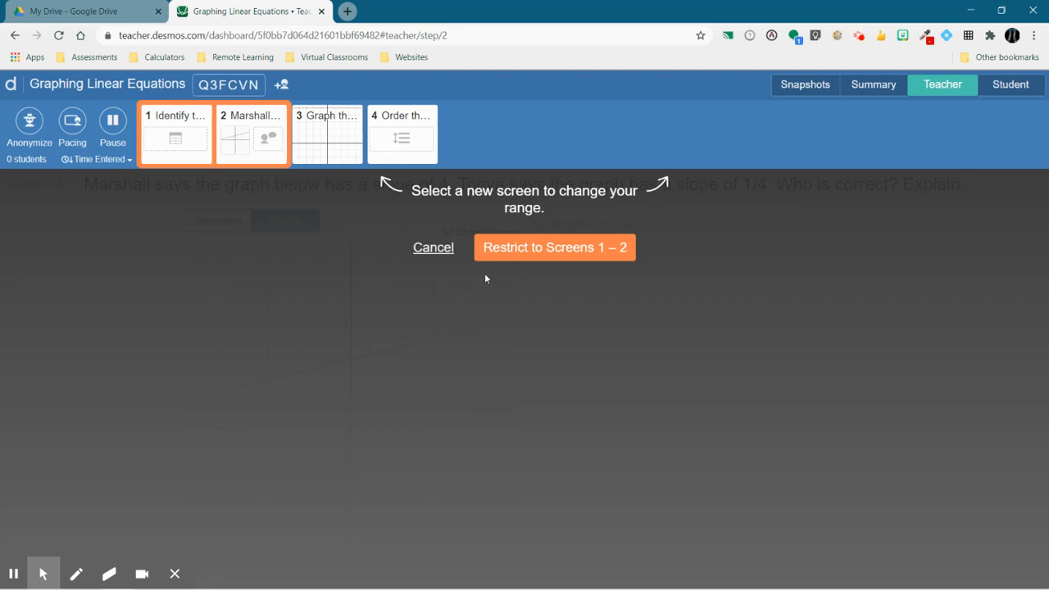
{"action": "left_click", "coordinate": [502, 247]}
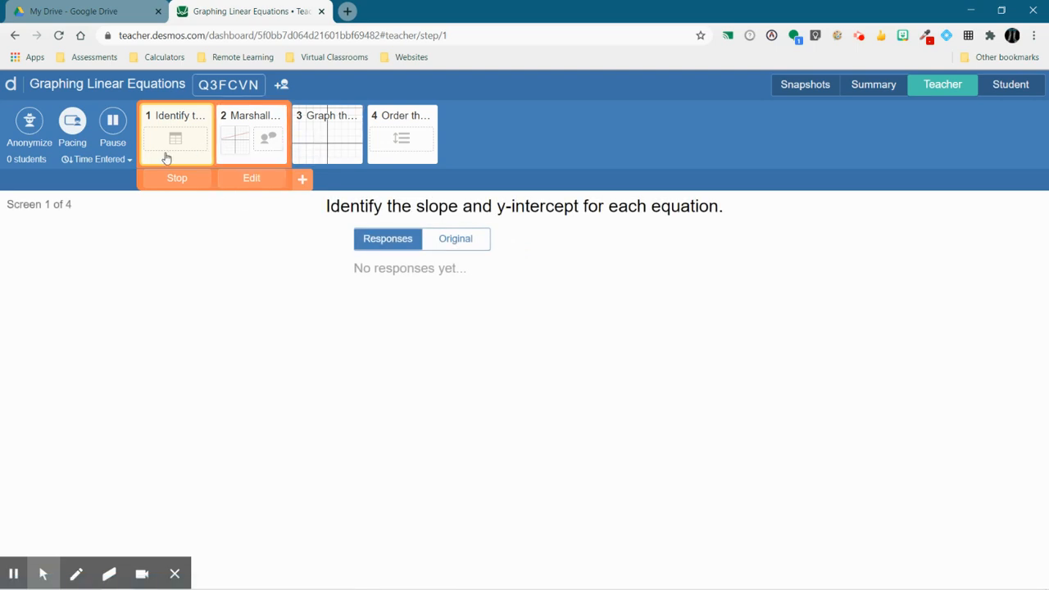
Step: Extend the paced range to include screens 3 and 4, and stop pacing for the class
{"action": "left_click", "coordinate": [303, 180]}
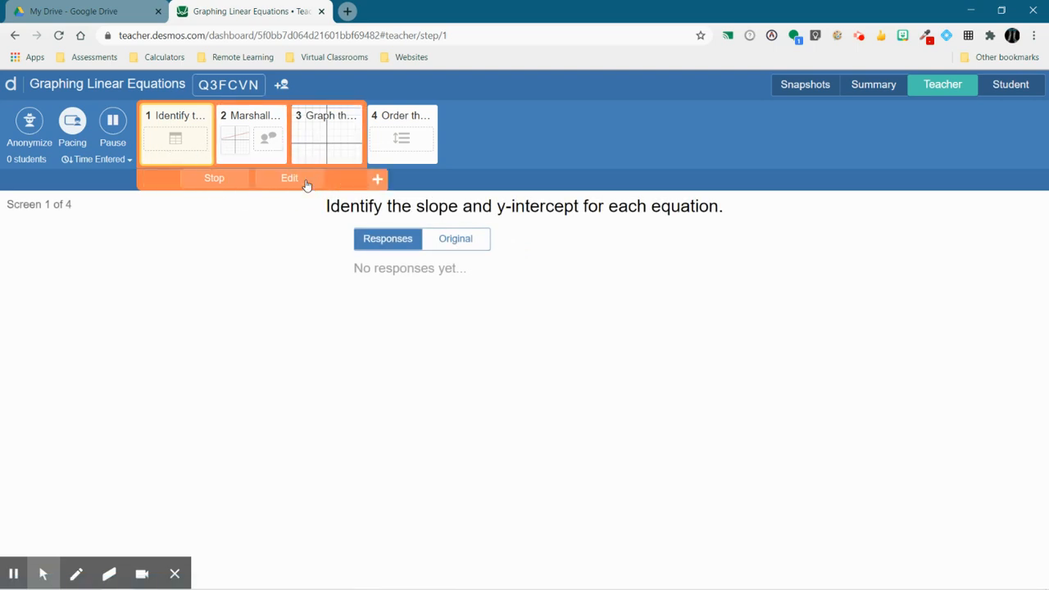
{"action": "left_click", "coordinate": [375, 179]}
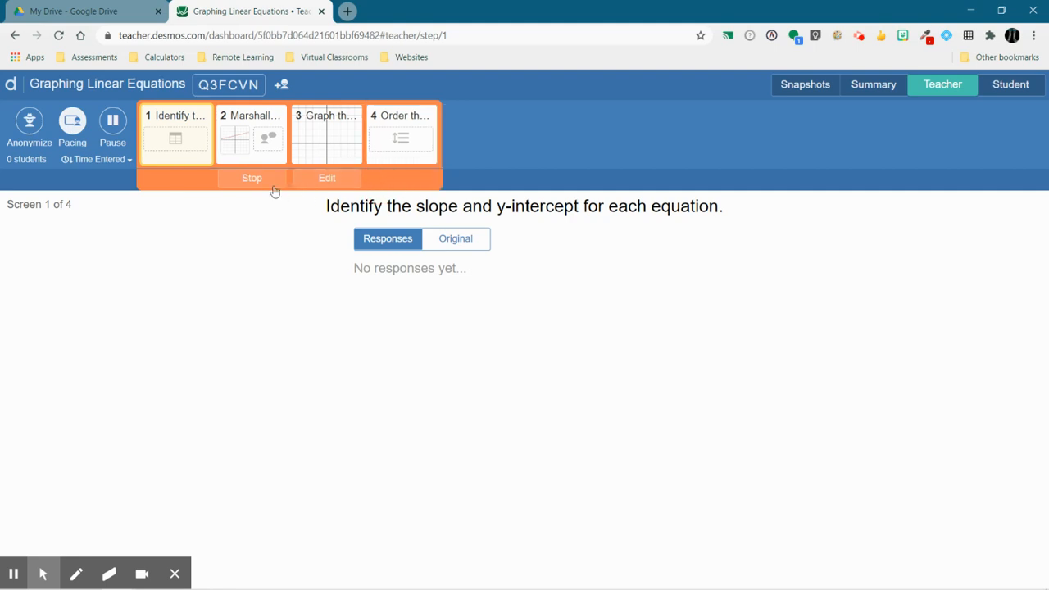
{"action": "left_click", "coordinate": [268, 187]}
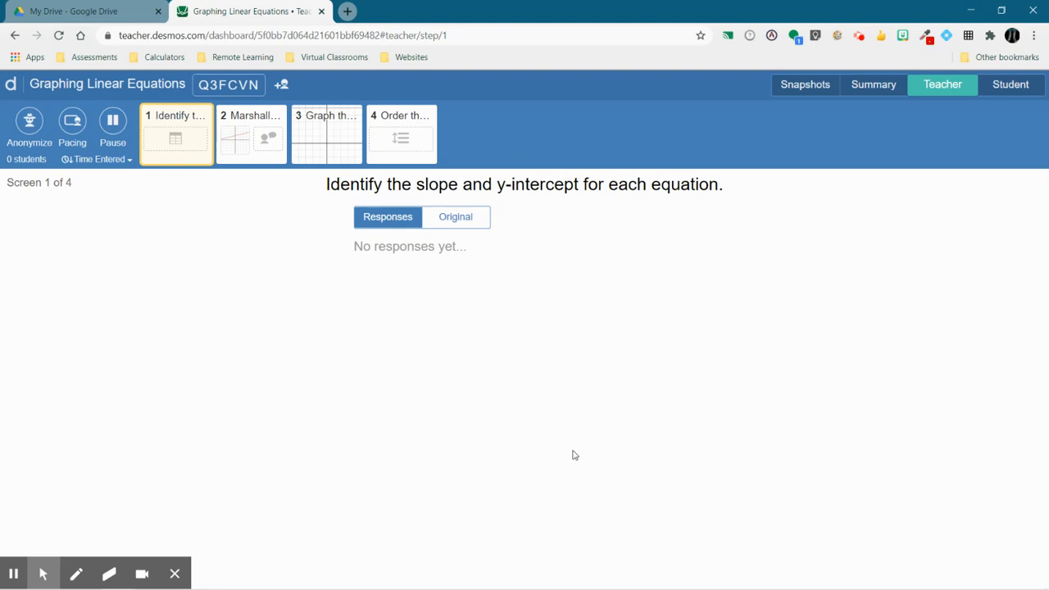
{"action": "left_click", "coordinate": [183, 579]}
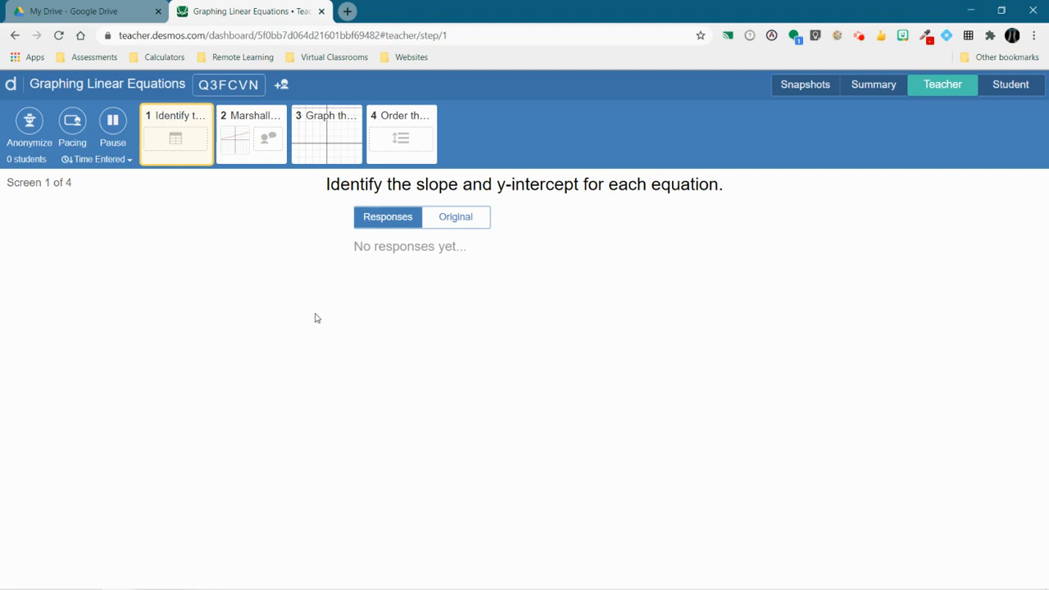
{"action": "mouse_move", "coordinate": [187, 584]}
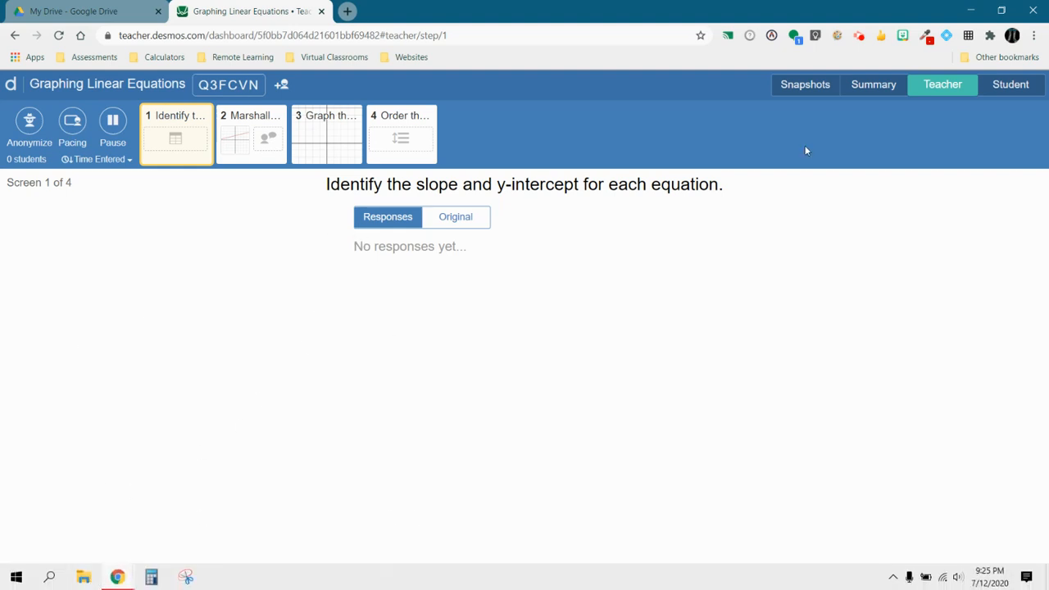
{"action": "left_click", "coordinate": [859, 39]}
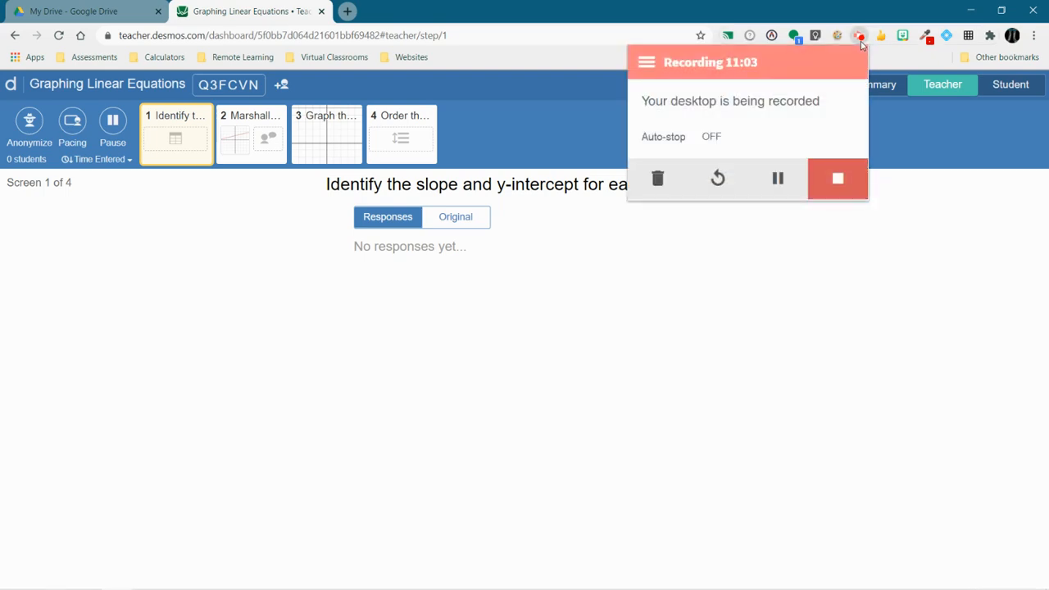